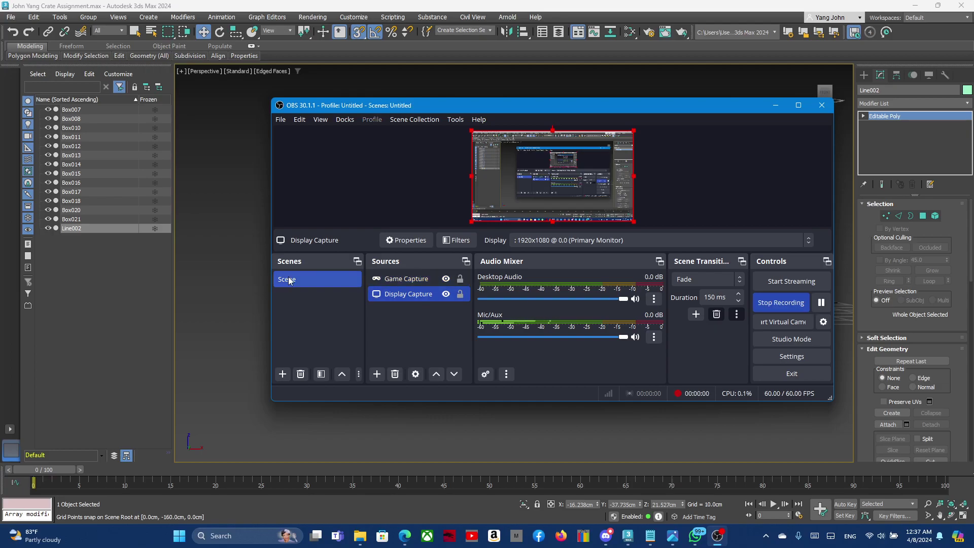
# Select the old curved Line002 handle on the crate lid and delete it.
pyautogui.click(243, 256)
pyautogui.moveTo(576, 252)
pyautogui.keyDown('alt'); pyautogui.mouseDown(button='middle')
pyautogui.moveTo(602, 252)
pyautogui.moveTo(624, 232)
pyautogui.moveTo(440, 227)
pyautogui.mouseUp(button='middle'); pyautogui.keyUp('alt')
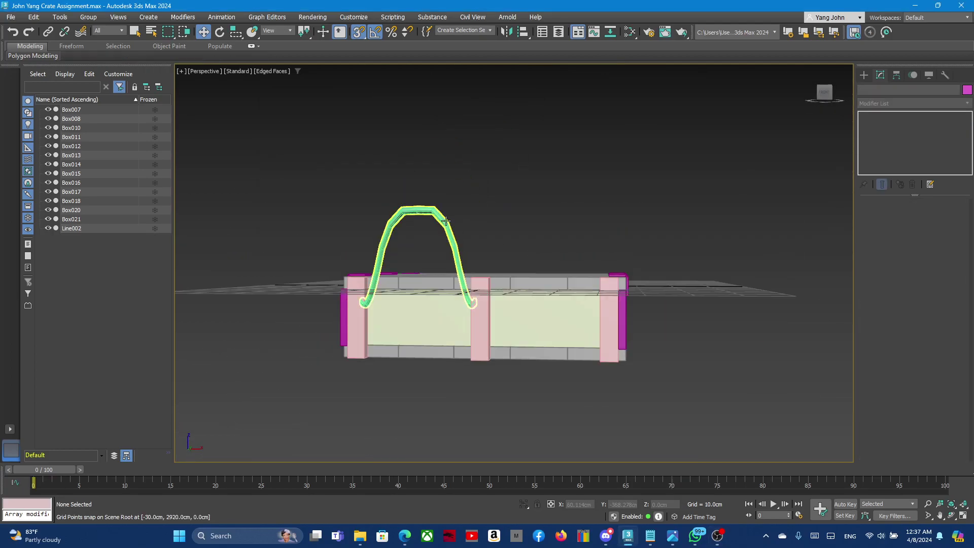
pyautogui.click(447, 225)
pyautogui.press('z')
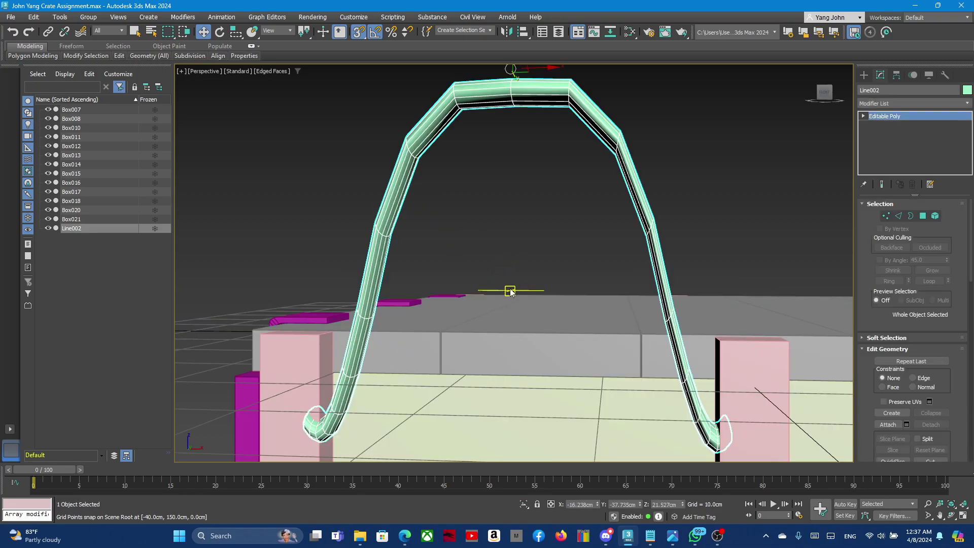
pyautogui.moveTo(448, 226)
pyautogui.keyDown('alt'); pyautogui.mouseDown(button='middle')
pyautogui.moveTo(492, 303)
pyautogui.moveTo(510, 275)
pyautogui.mouseUp(button='middle'); pyautogui.keyUp('alt')
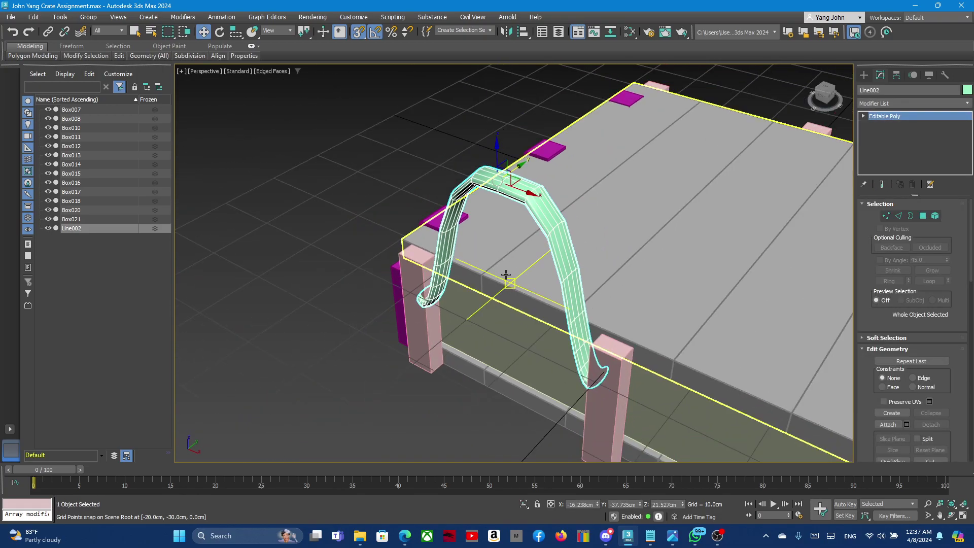
pyautogui.press('Delete')
pyautogui.scroll(-5, 529, 261)
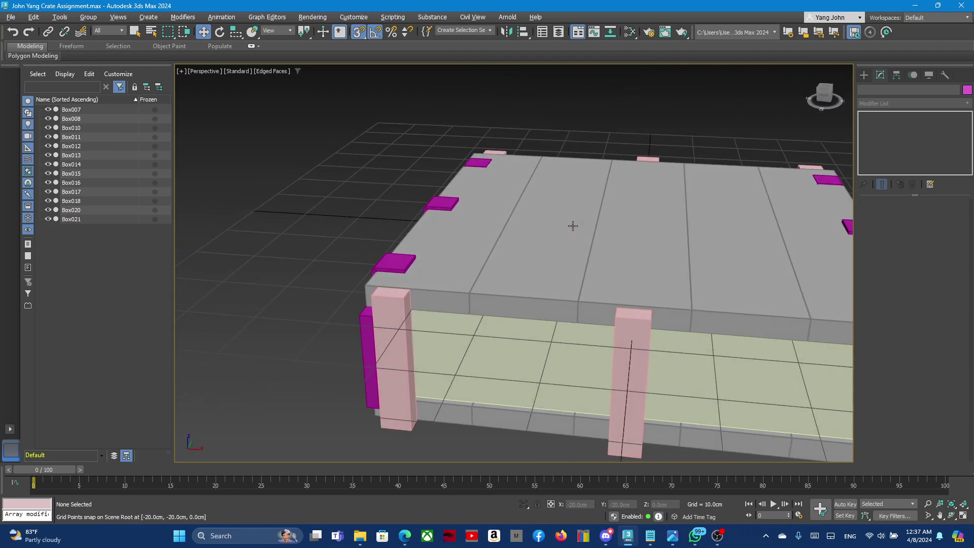
pyautogui.keyDown('alt'); pyautogui.moveTo(529, 261); pyautogui.dragTo(578, 185, button='middle'); pyautogui.keyUp('alt')
# Maximize the Front viewport from the four-viewport layout.
pyautogui.hotkey('alt', 'w')
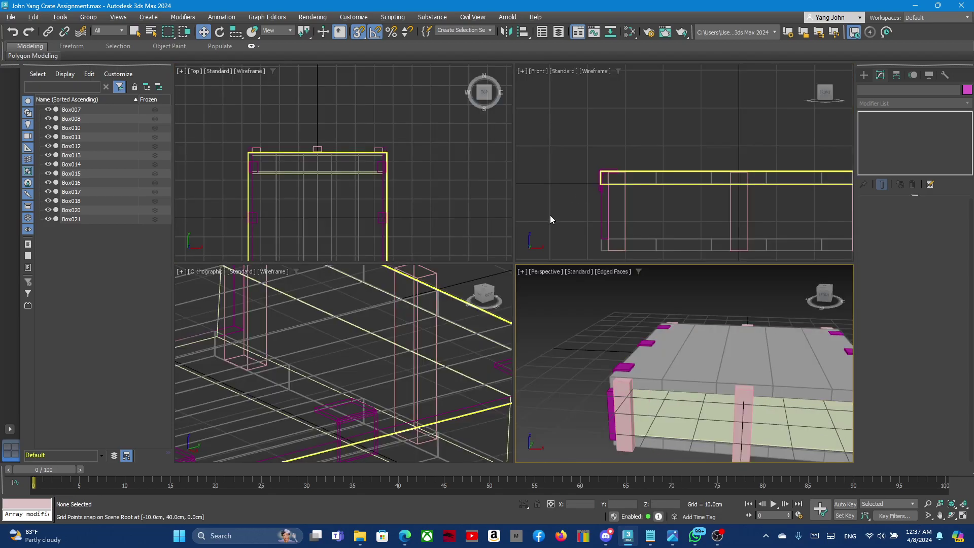
pyautogui.click(646, 153)
pyautogui.hotkey('alt', 'w')
pyautogui.scroll(-5, 624, 168)
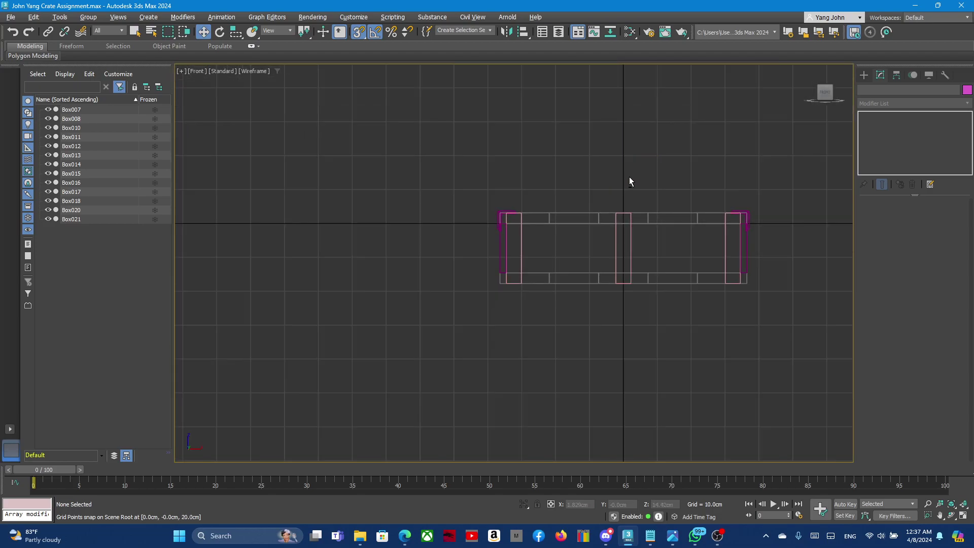
pyautogui.scroll(3, 659, 147)
pyautogui.scroll(-6, 639, 147)
pyautogui.scroll(4, 662, 233)
pyautogui.scroll(2, 670, 123)
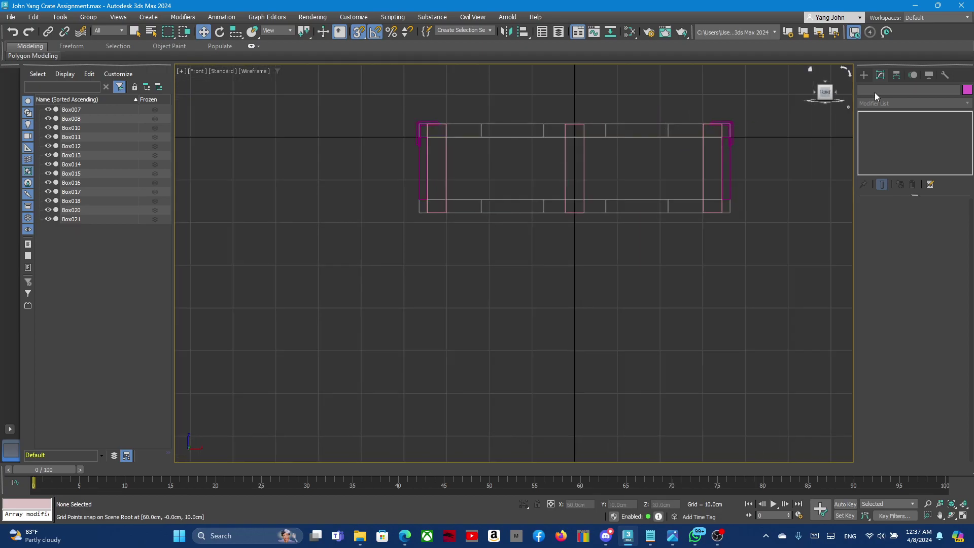
# Draw a curved Bezier line below the crate with the Line spline tool.
pyautogui.click(864, 75)
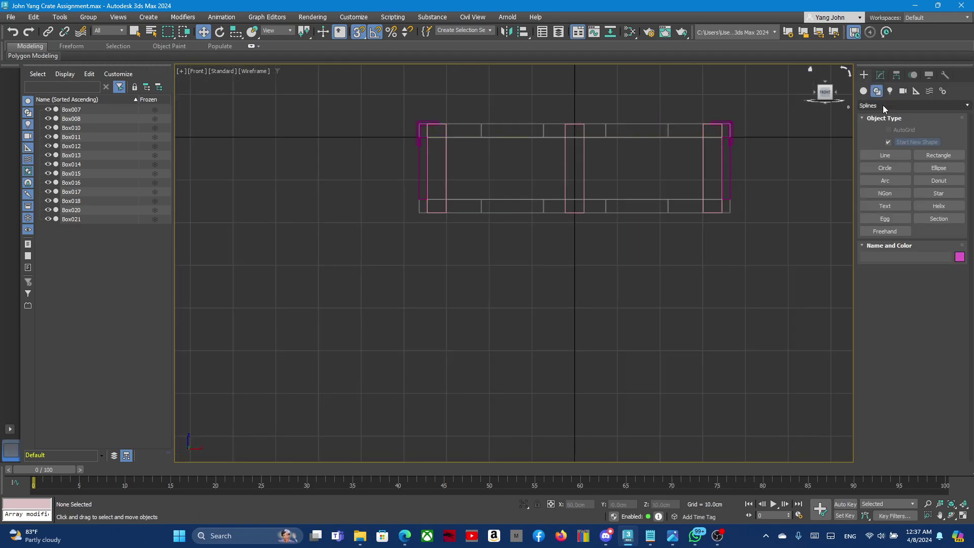
pyautogui.click(880, 157)
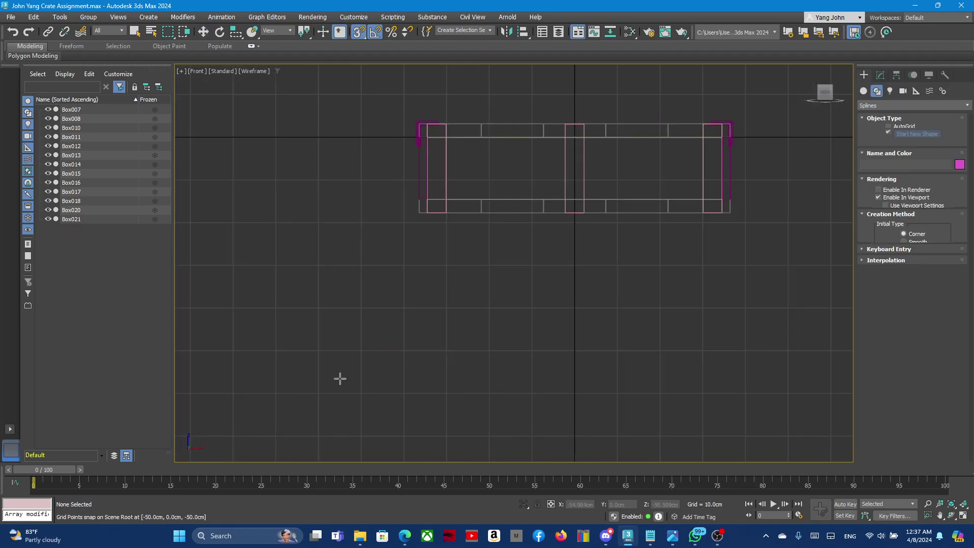
pyautogui.click(388, 372)
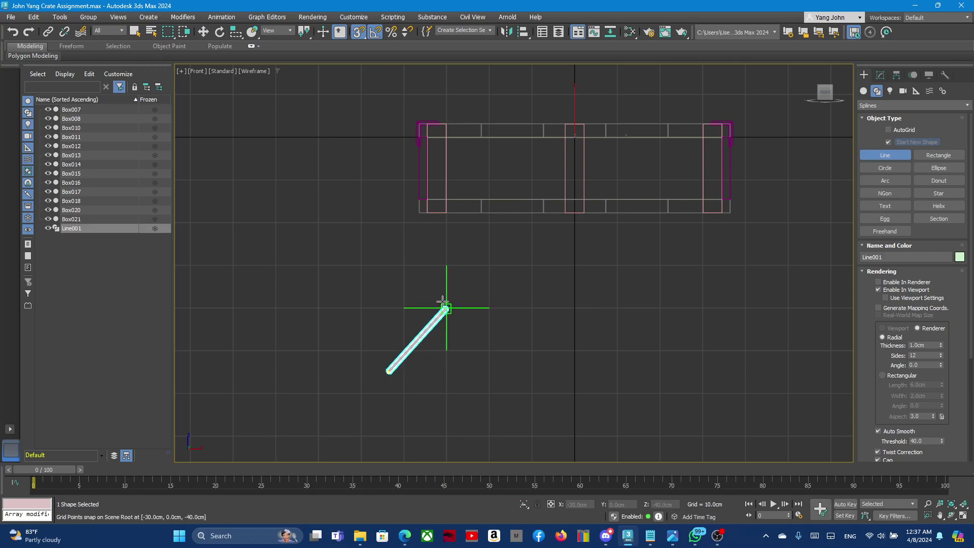
pyautogui.moveTo(446, 308); pyautogui.dragTo(454, 262)
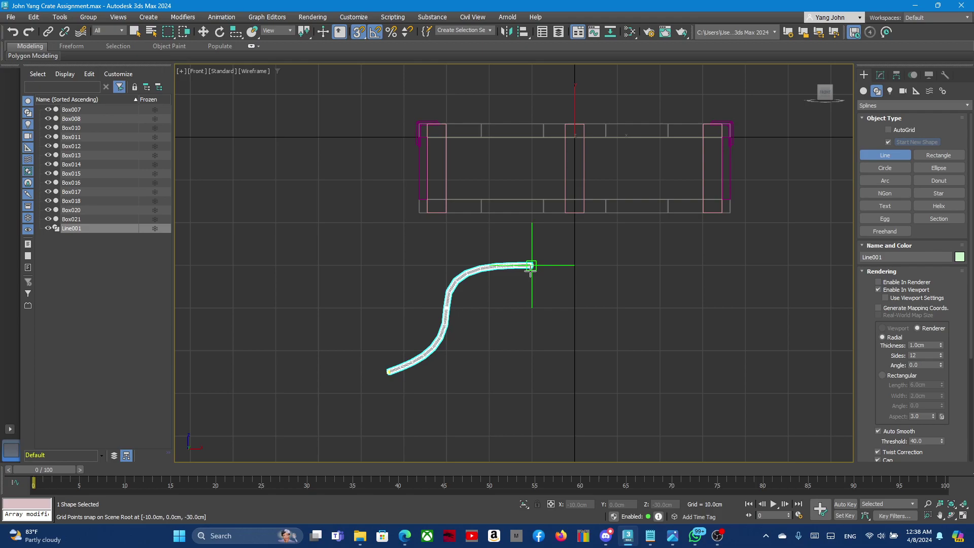
pyautogui.rightClick(530, 267)
# Start a straight segment from the curve's end, then cancel it, keeping the curve unchanged.
pyautogui.click(531, 267)
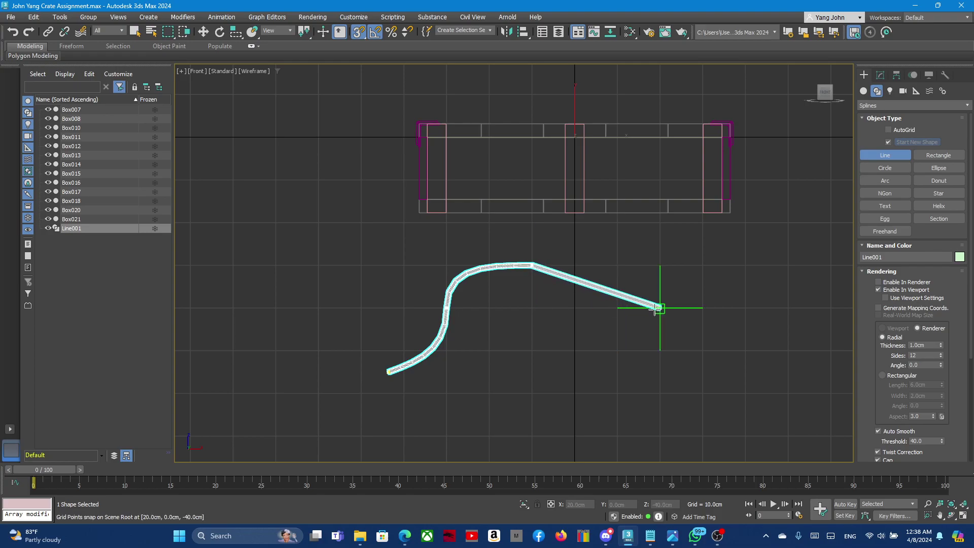
pyautogui.rightClick(649, 329)
pyautogui.scroll(1, 594, 344)
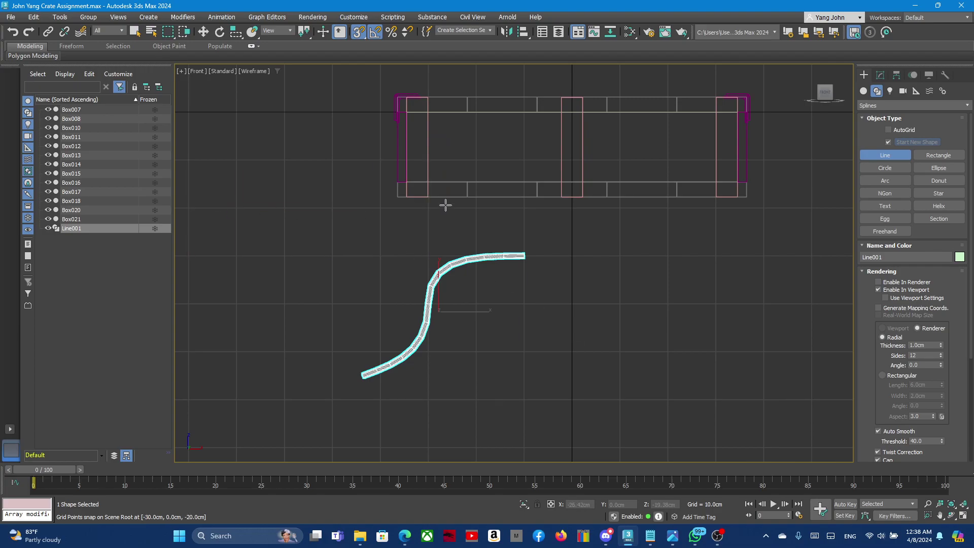
pyautogui.scroll(3, 520, 244)
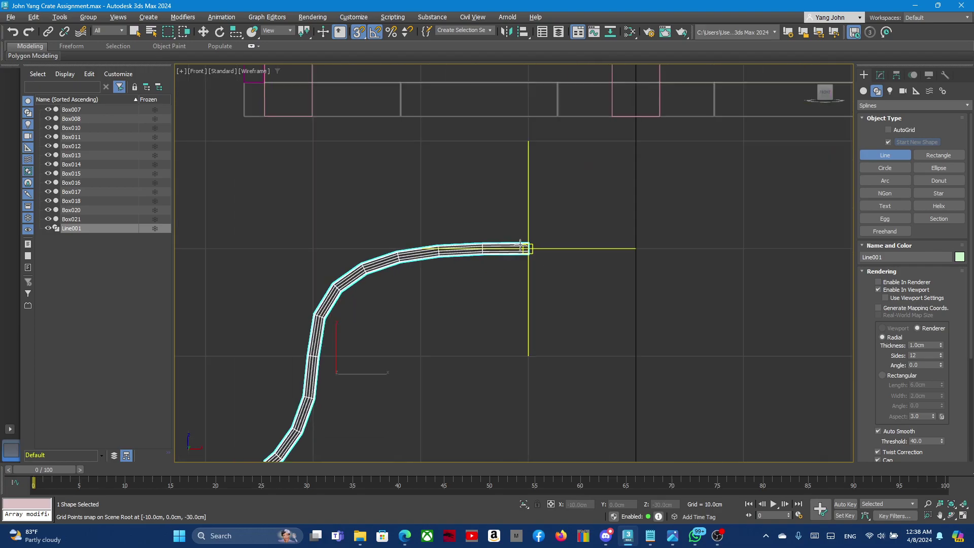
pyautogui.scroll(2, 530, 249)
pyautogui.scroll(5, 536, 256)
pyautogui.scroll(-1, 536, 259)
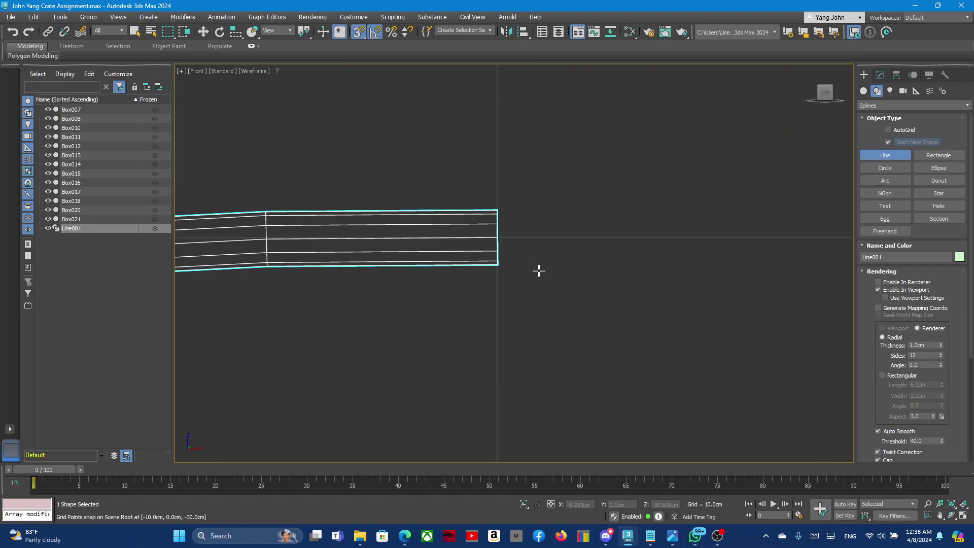
pyautogui.scroll(2, 510, 257)
pyautogui.scroll(2, 495, 233)
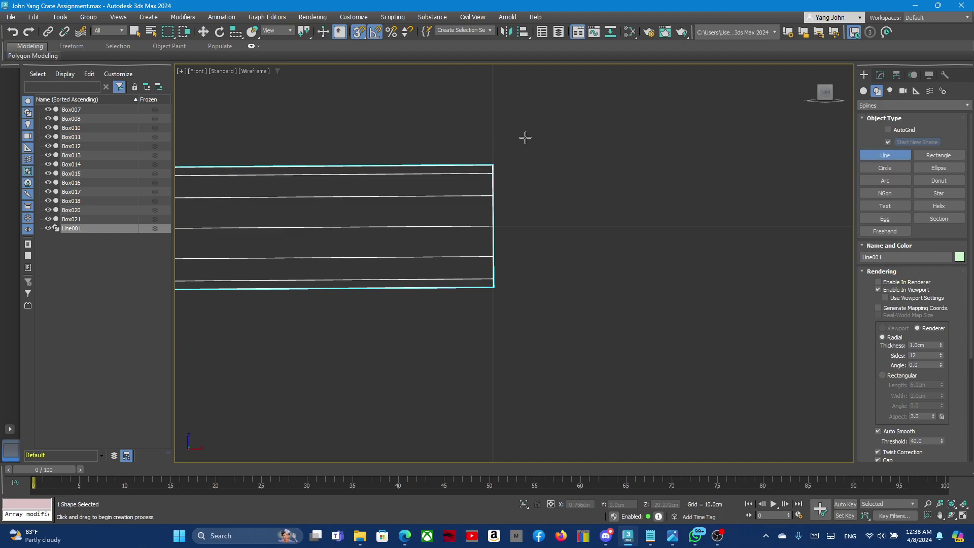
# Cancel the stray extra line and undo back past the curved line.
pyautogui.click(548, 130)
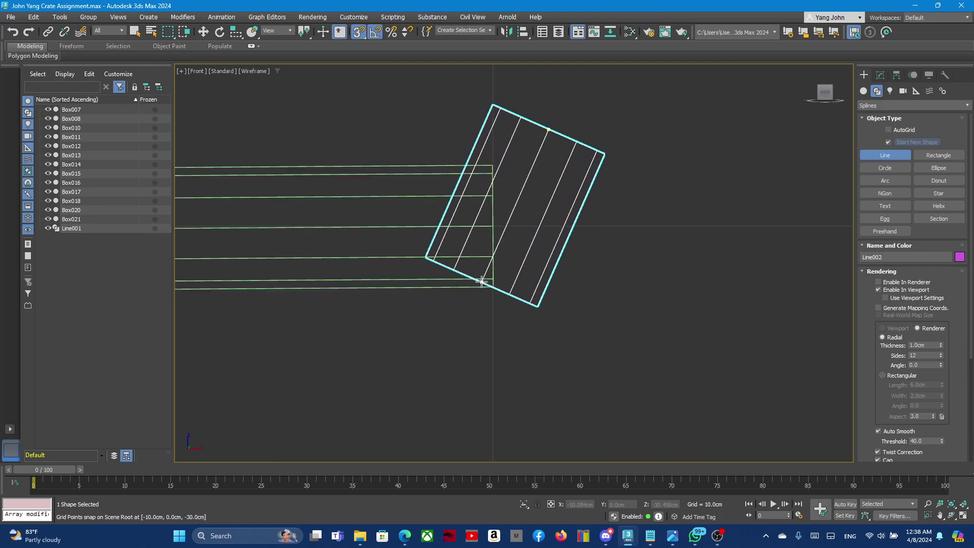
pyautogui.rightClick(725, 348)
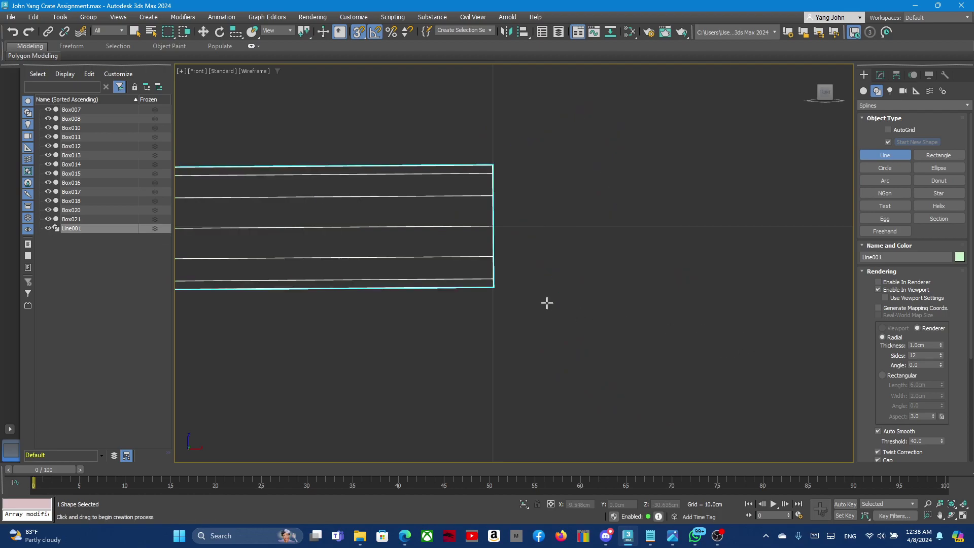
pyautogui.hotkey('ctrl', 'z')
pyautogui.hotkey('ctrl', 'z')
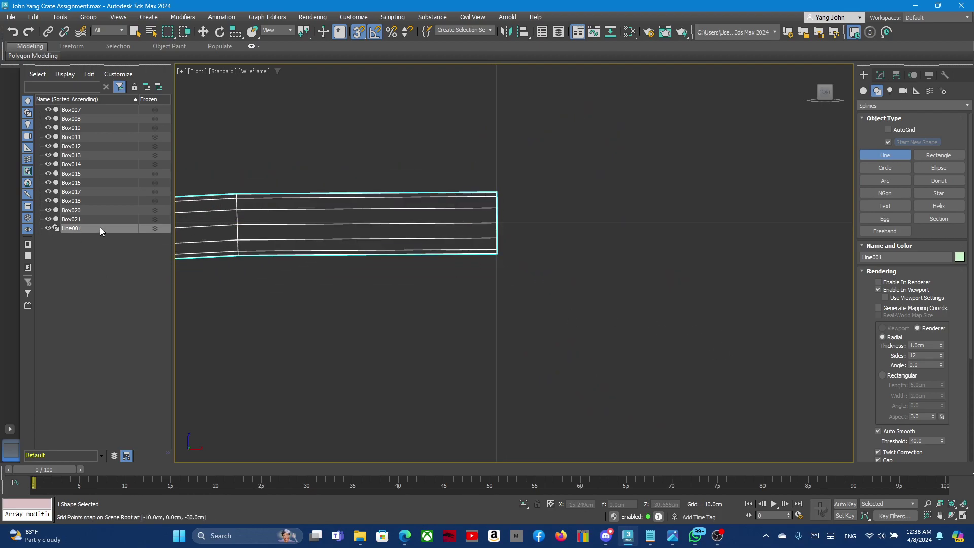
pyautogui.hotkey('ctrl', 'z')
pyautogui.scroll(-2, 528, 206)
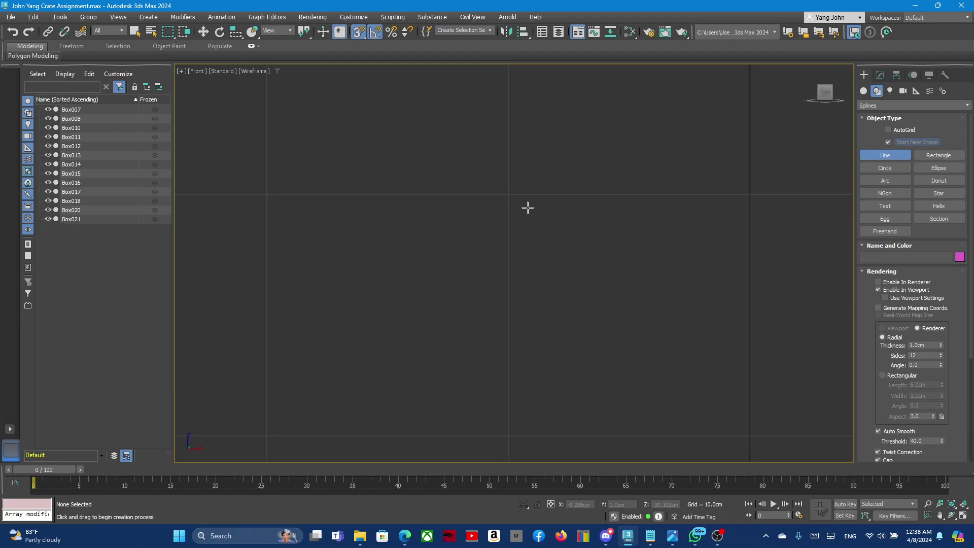
pyautogui.scroll(-2, 533, 209)
pyautogui.scroll(-2, 544, 206)
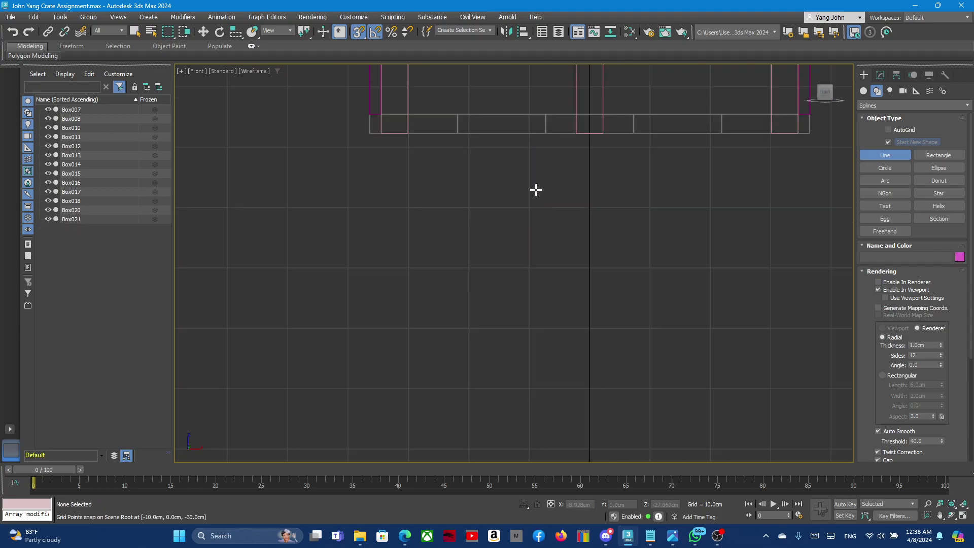
# Redo to restore Line001 and maximize the Perspective viewport.
pyautogui.hotkey('ctrl', 'y')
pyautogui.scroll(1, 532, 224)
pyautogui.scroll(1, 532, 224)
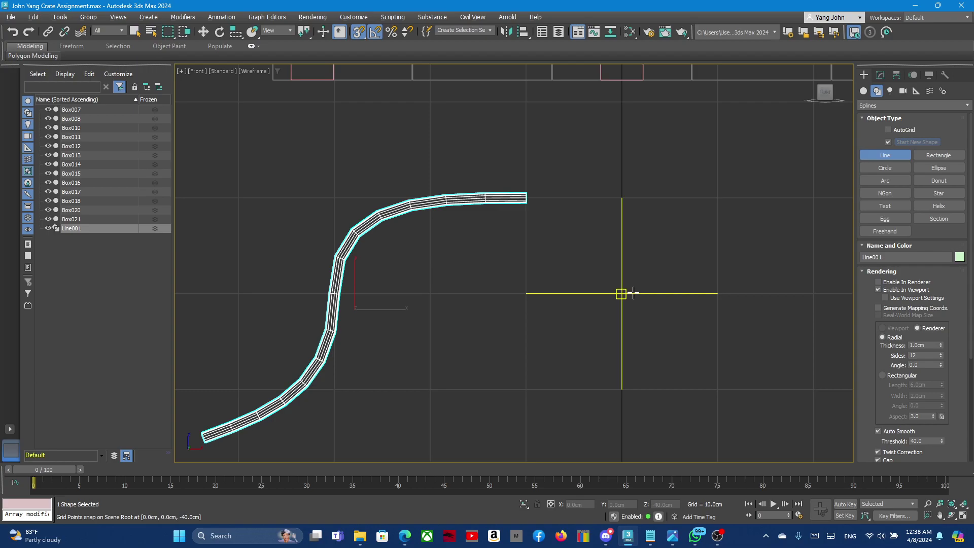
pyautogui.hotkey('alt', 'w')
pyautogui.hotkey('alt', 'w')
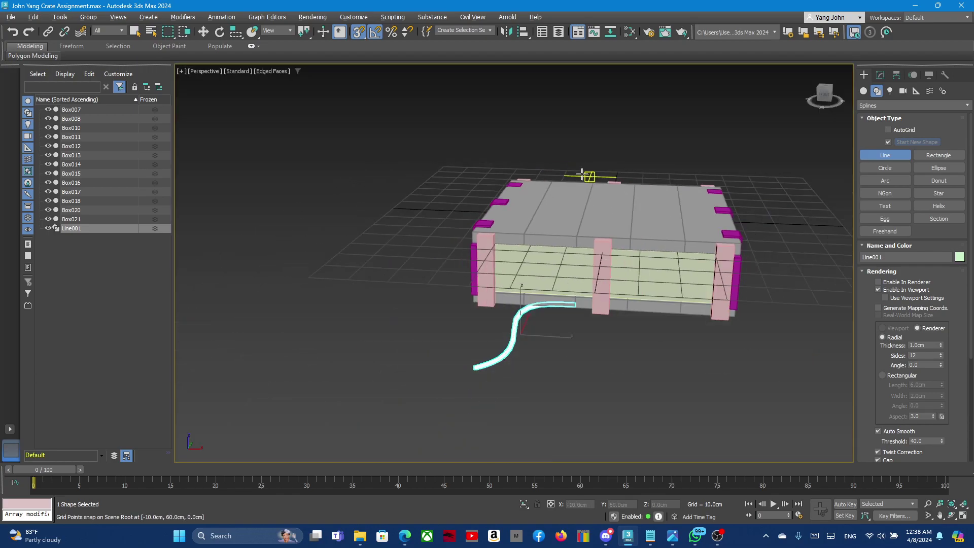
# Orbit the view slightly around the crate and turn on angle snapping.
pyautogui.scroll(2, 591, 360)
pyautogui.scroll(2, 592, 360)
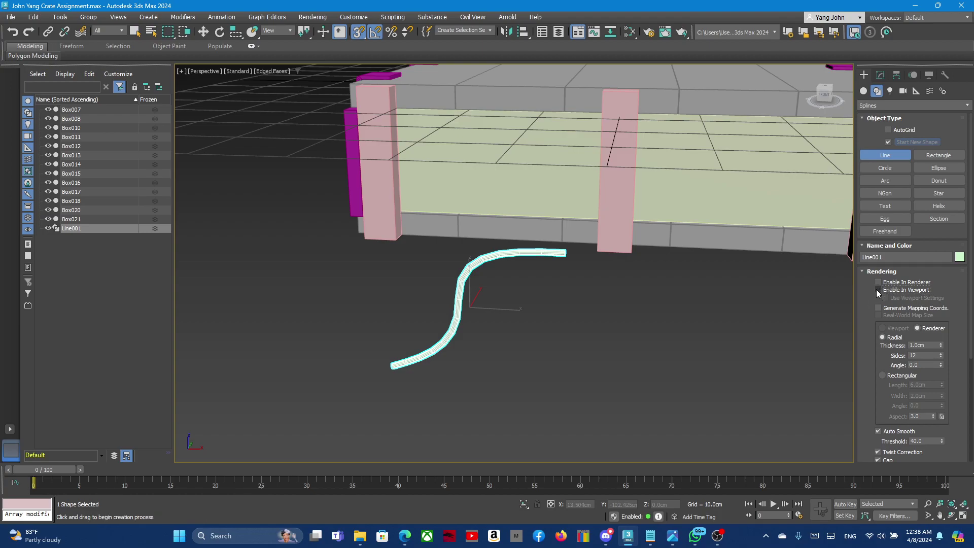
pyautogui.moveTo(648, 308)
pyautogui.keyDown('alt'); pyautogui.mouseDown(button='middle')
pyautogui.moveTo(607, 305)
pyautogui.moveTo(674, 276)
pyautogui.moveTo(735, 285)
pyautogui.moveTo(583, 290)
pyautogui.mouseUp(button='middle'); pyautogui.keyUp('alt')
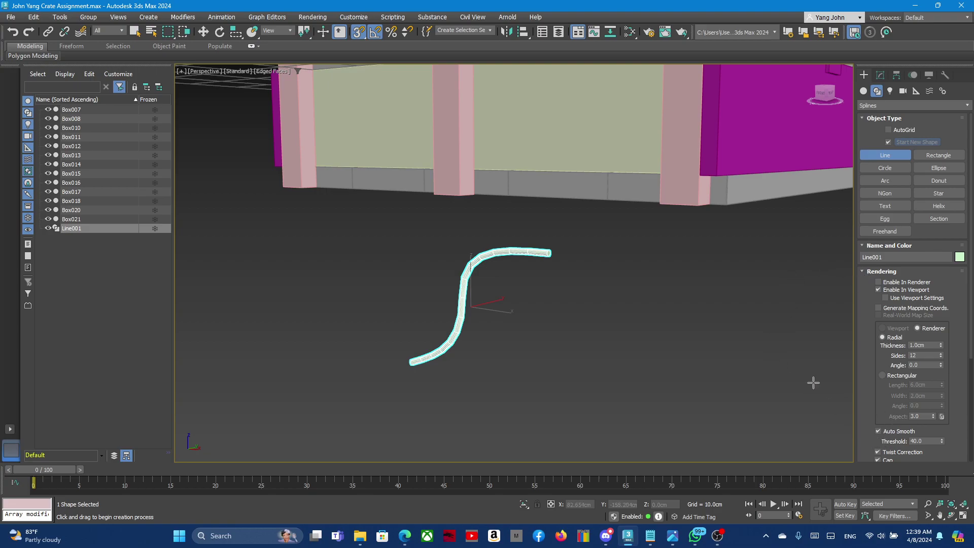
pyautogui.click(374, 33)
# Raise Line001's radial rendering thickness through 1.45cm to about 2.247cm.
pyautogui.click(928, 344)
pyautogui.moveTo(940, 347)
pyautogui.mouseDown()
pyautogui.moveTo(940, 338)
pyautogui.moveTo(942, 355)
pyautogui.mouseUp()
pyautogui.write('1.45')
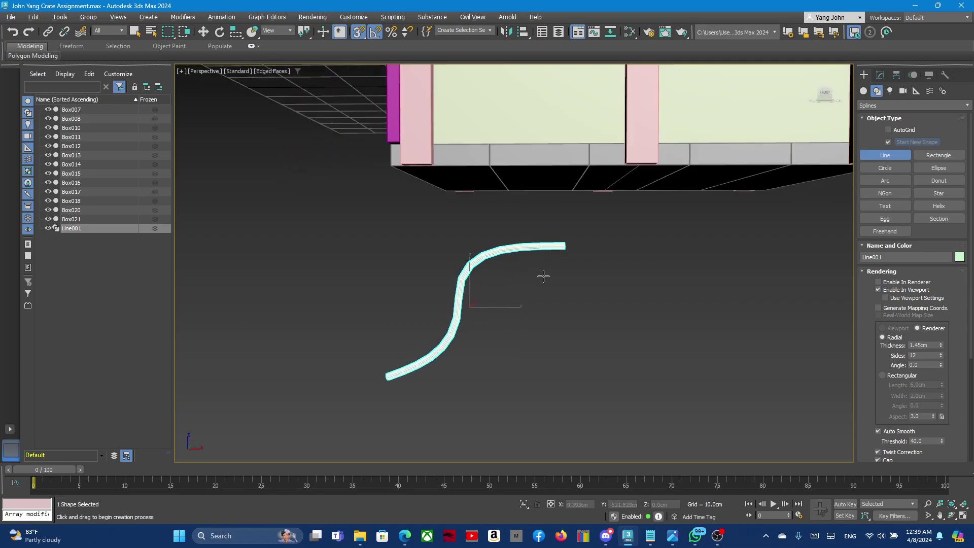
pyautogui.keyDown('alt'); pyautogui.moveTo(501, 284); pyautogui.dragTo(608, 283, button='middle'); pyautogui.keyUp('alt')
pyautogui.scroll(3, 482, 245)
pyautogui.scroll(2, 482, 246)
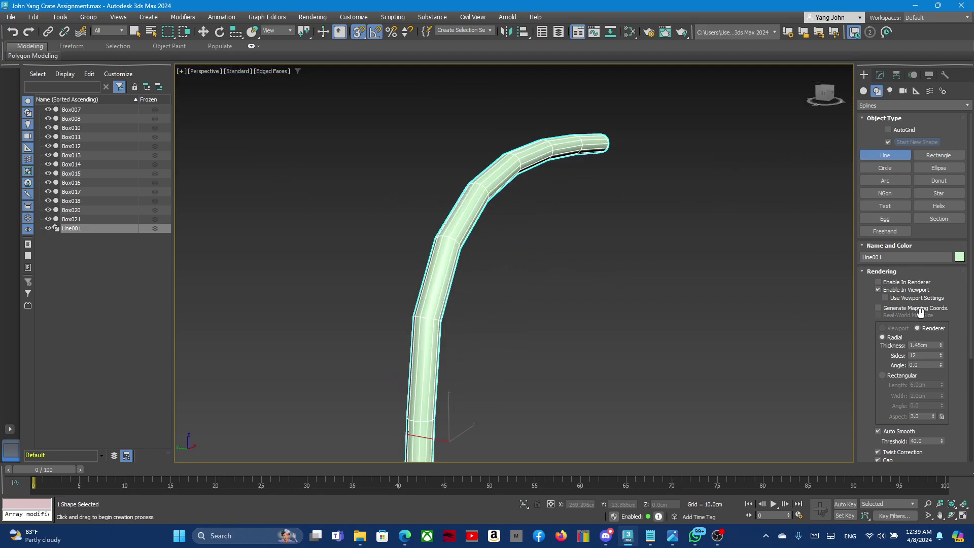
pyautogui.moveTo(940, 344); pyautogui.dragTo(943, 338)
pyautogui.scroll(-4, 483, 231)
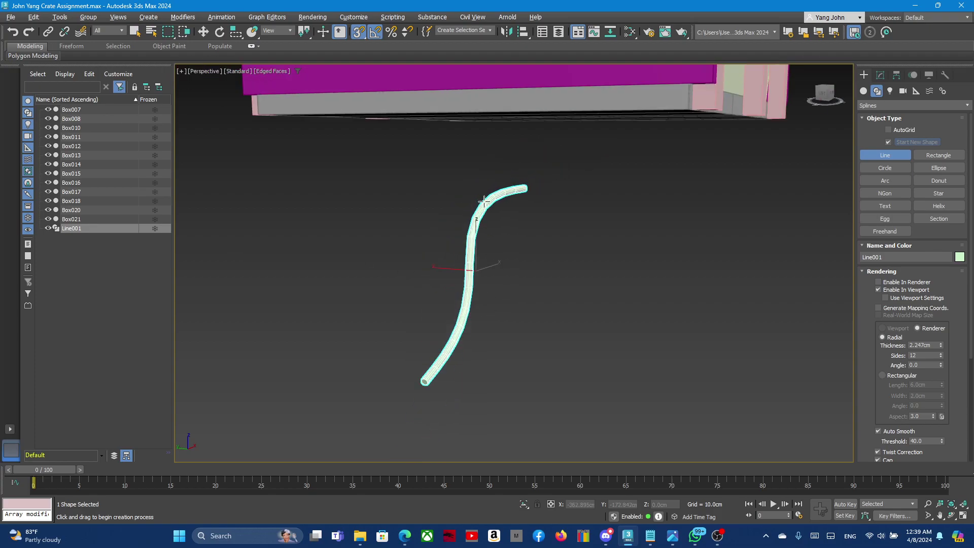
pyautogui.scroll(1, 508, 291)
pyautogui.scroll(1, 532, 322)
pyautogui.moveTo(532, 321)
pyautogui.keyDown('alt'); pyautogui.mouseDown(button='middle')
pyautogui.moveTo(458, 315)
pyautogui.moveTo(394, 327)
pyautogui.moveTo(451, 317)
pyautogui.moveTo(467, 326)
pyautogui.mouseUp(button='middle'); pyautogui.keyUp('alt')
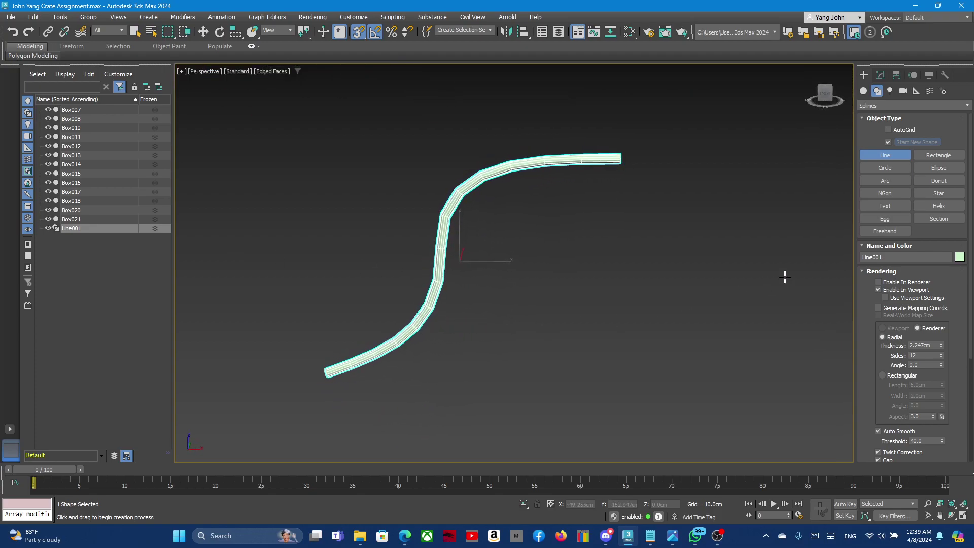
# Keep the name, adjust the tube's sides, and try Rectangular before returning to Radial.
pyautogui.click(924, 258)
pyautogui.press('Return')
pyautogui.click(926, 356)
pyautogui.scroll(5, 486, 215)
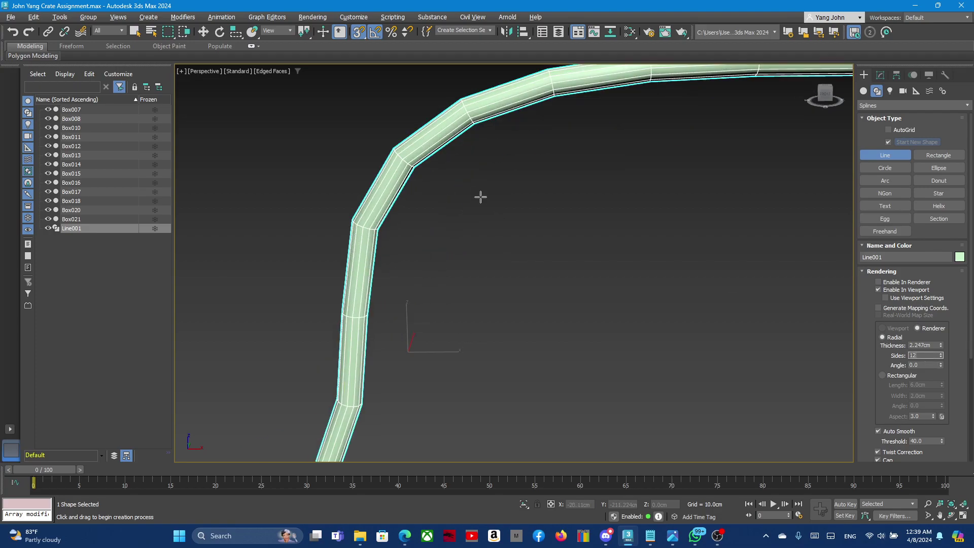
pyautogui.scroll(2, 498, 217)
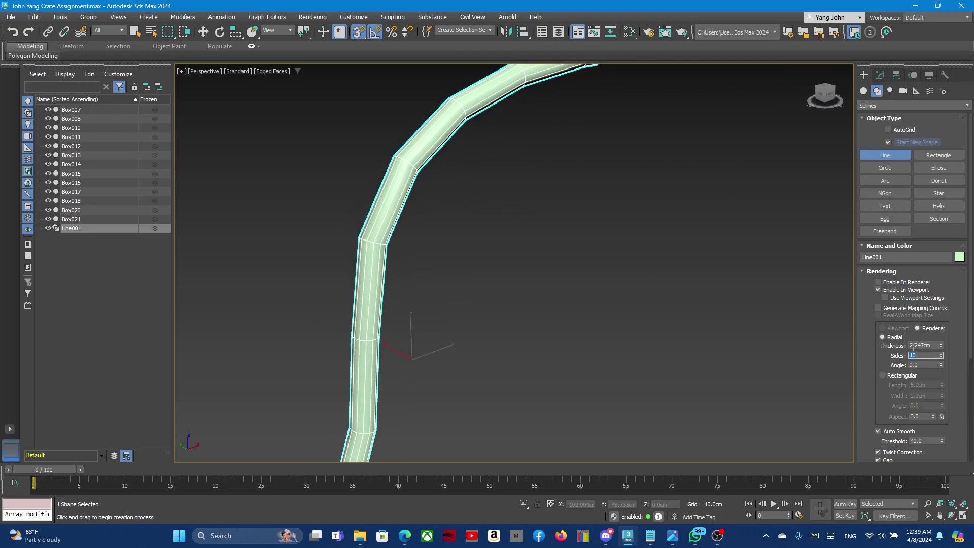
pyautogui.click(895, 376)
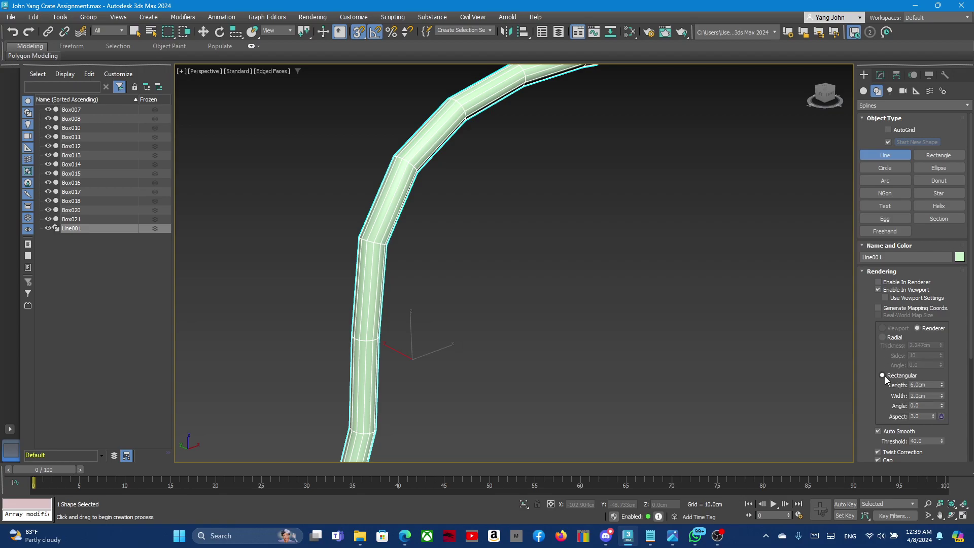
pyautogui.click(882, 338)
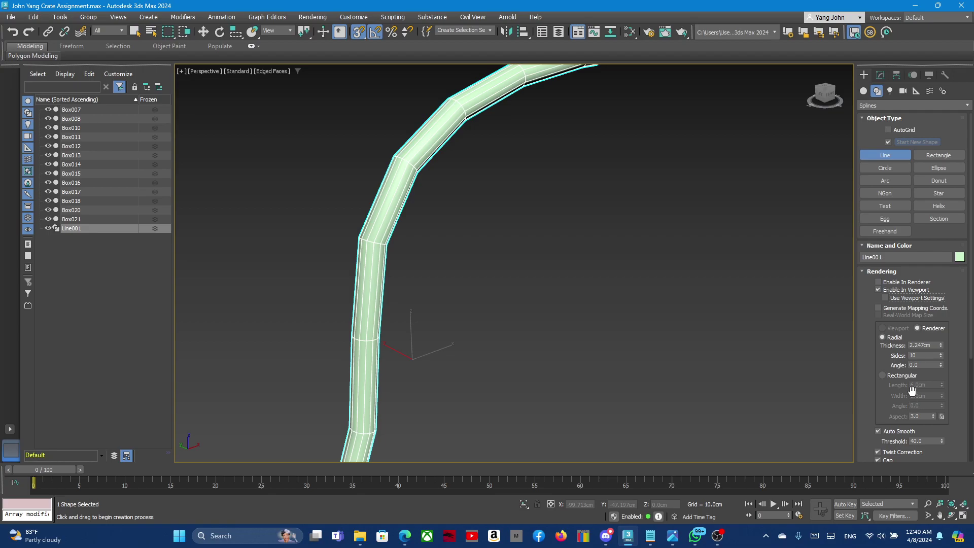
# Open Line001 in the Modify panel.
pyautogui.scroll(-5, 683, 284)
pyautogui.scroll(3, 683, 285)
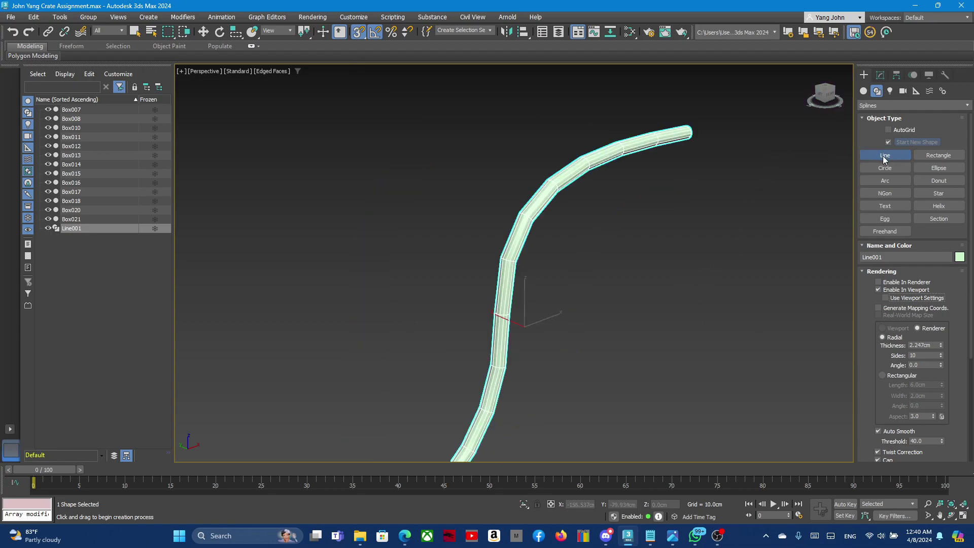
pyautogui.click(879, 76)
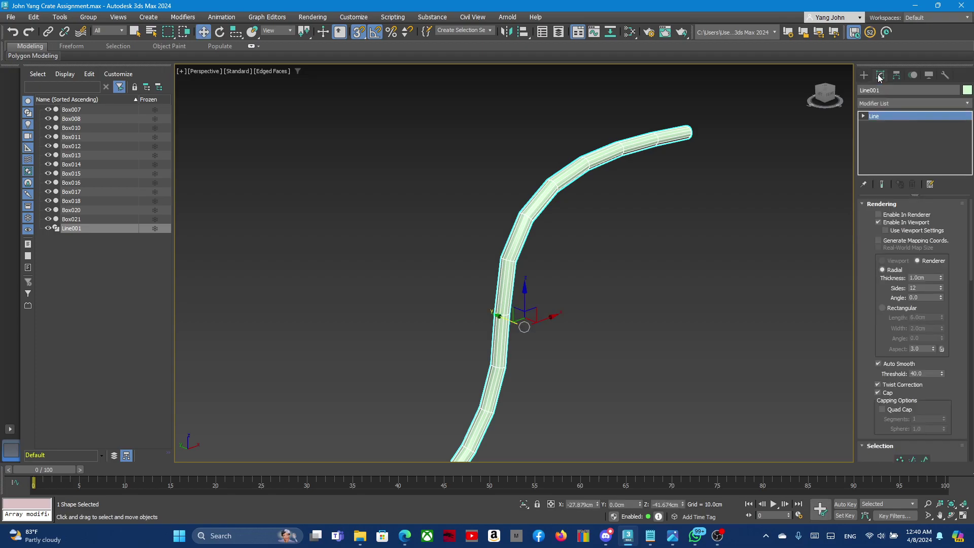
# Expand Line001's sub-object levels and maximize the Front viewport.
pyautogui.click(863, 116)
pyautogui.keyDown('alt'); pyautogui.moveTo(617, 196); pyautogui.dragTo(654, 266, button='middle'); pyautogui.keyUp('alt')
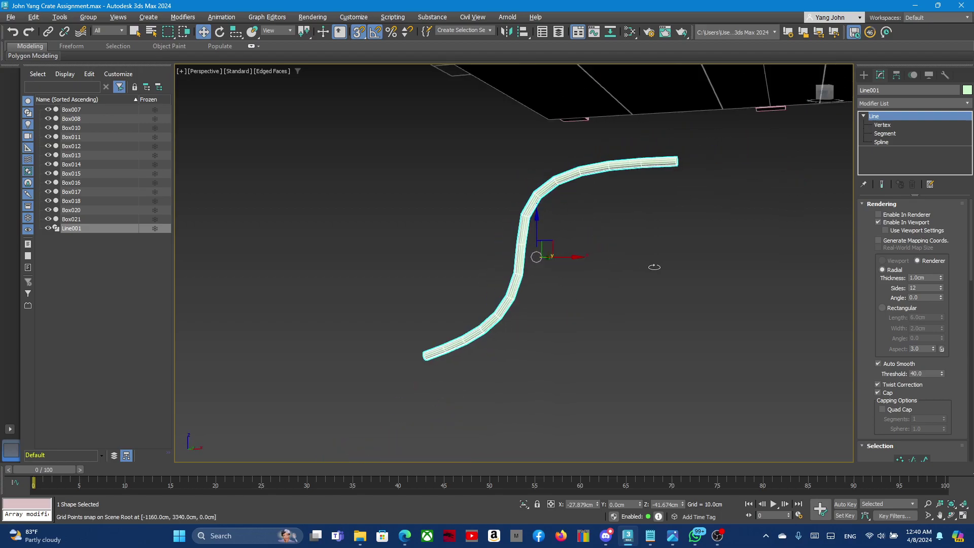
pyautogui.scroll(-2, 665, 285)
pyautogui.scroll(-3, 662, 284)
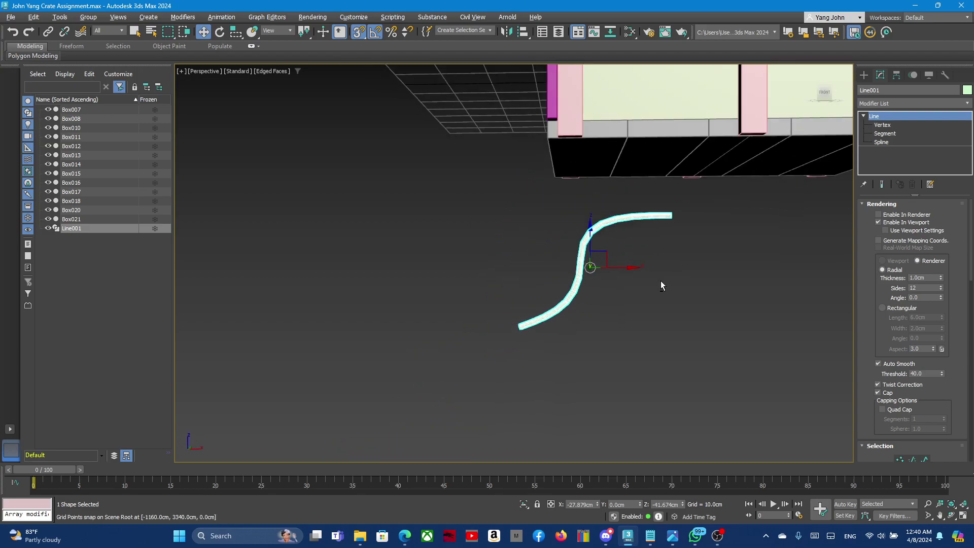
pyautogui.hotkey('alt', 'w')
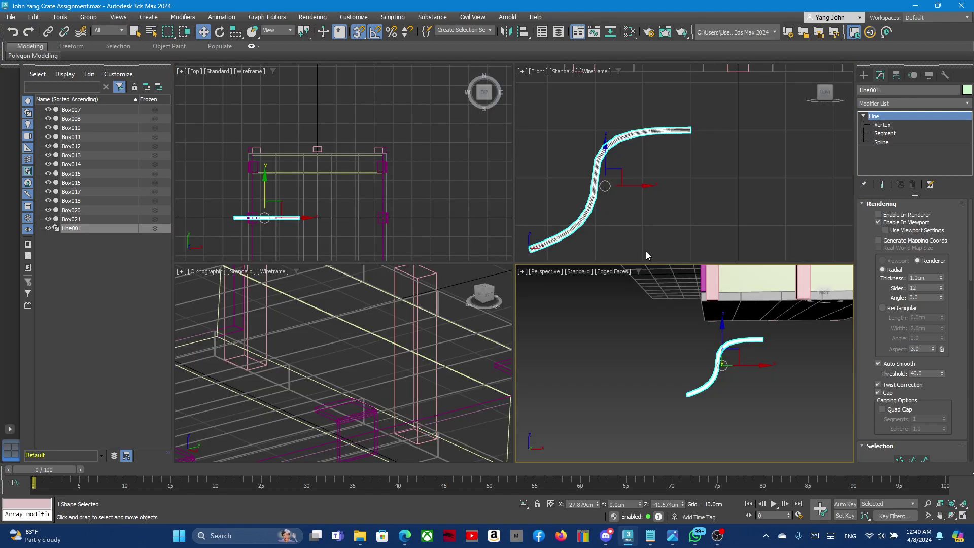
pyautogui.hotkey('alt', 'w')
pyautogui.scroll(-3, 607, 226)
pyautogui.scroll(-1, 607, 226)
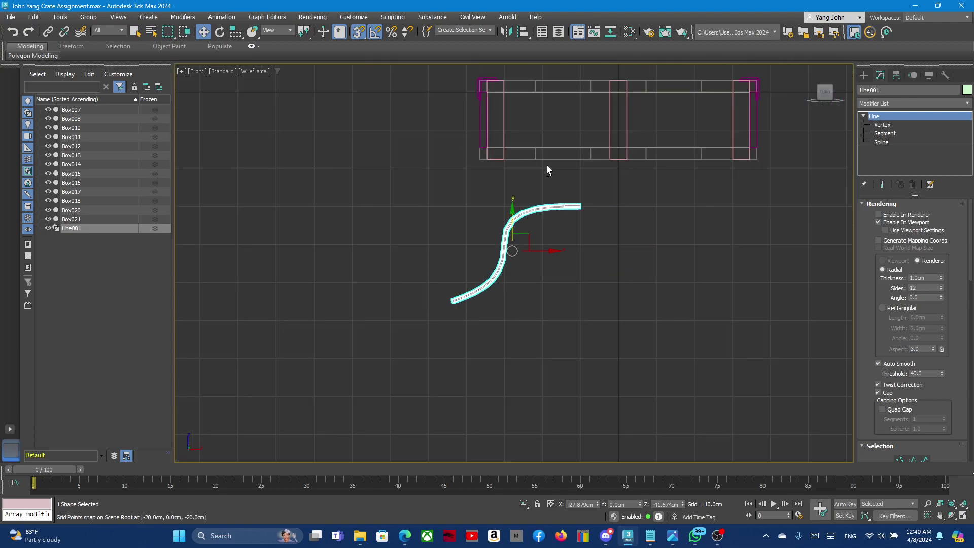
pyautogui.scroll(2, 532, 167)
# Raise Line001 above the crate frame and shift it to the right.
pyautogui.moveTo(510, 264); pyautogui.dragTo(512, 92)
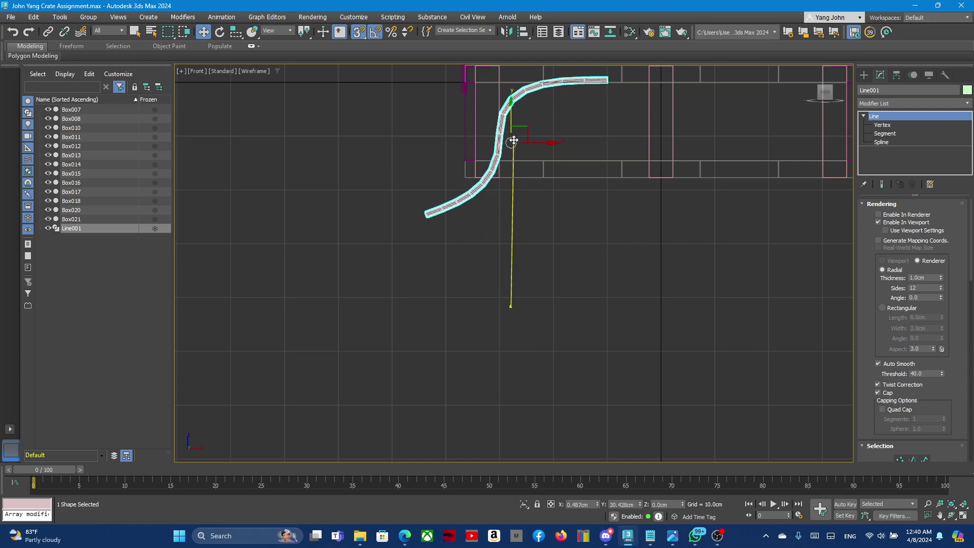
pyautogui.scroll(-2, 431, 390)
pyautogui.scroll(3, 566, 101)
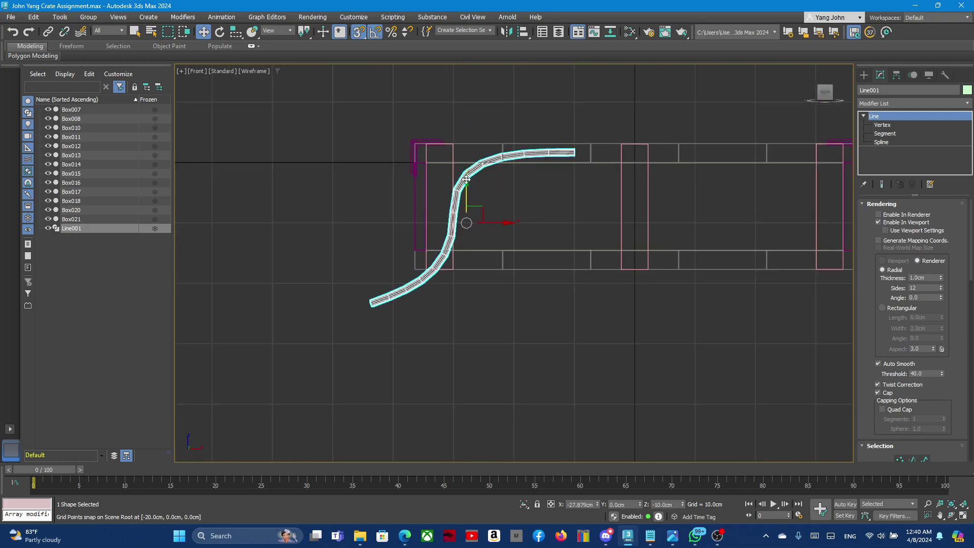
pyautogui.moveTo(467, 201); pyautogui.dragTo(467, 139)
pyautogui.scroll(-2, 484, 185)
pyautogui.scroll(1, 487, 193)
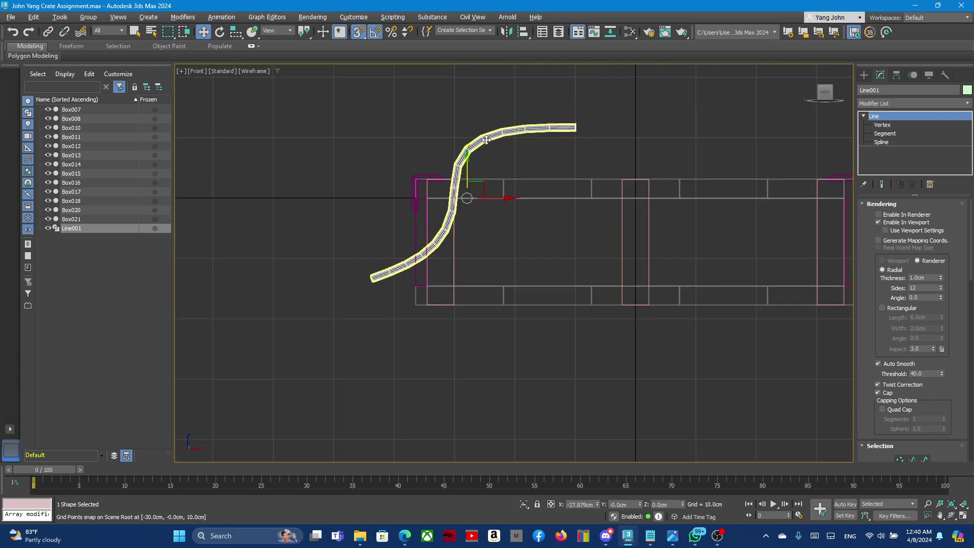
pyautogui.scroll(1, 500, 223)
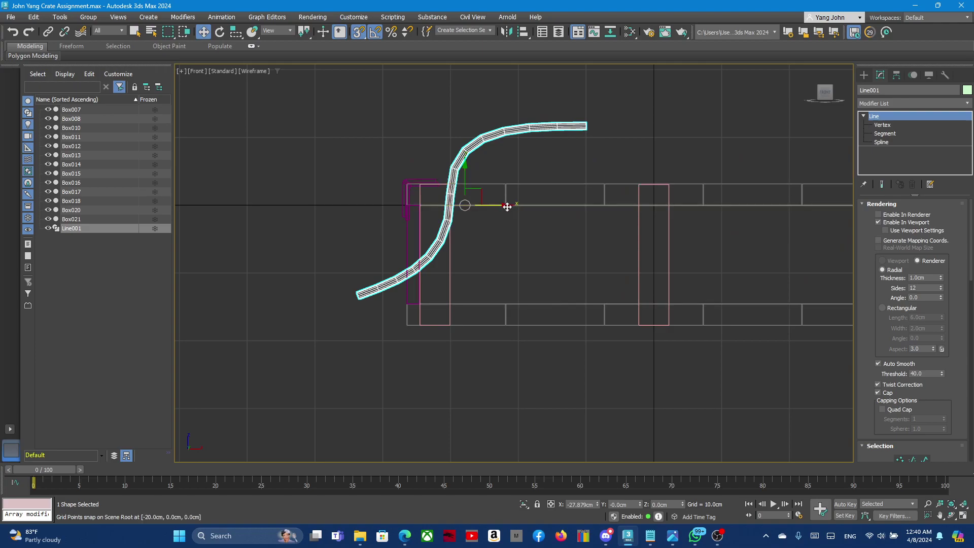
pyautogui.moveTo(506, 203)
pyautogui.mouseDown()
pyautogui.moveTo(541, 209)
pyautogui.moveTo(539, 146)
pyautogui.moveTo(565, 146)
pyautogui.mouseUp()
# Squash the curve into a flatter, wider arc.
pyautogui.press('r')
pyautogui.scroll(-2, 580, 167)
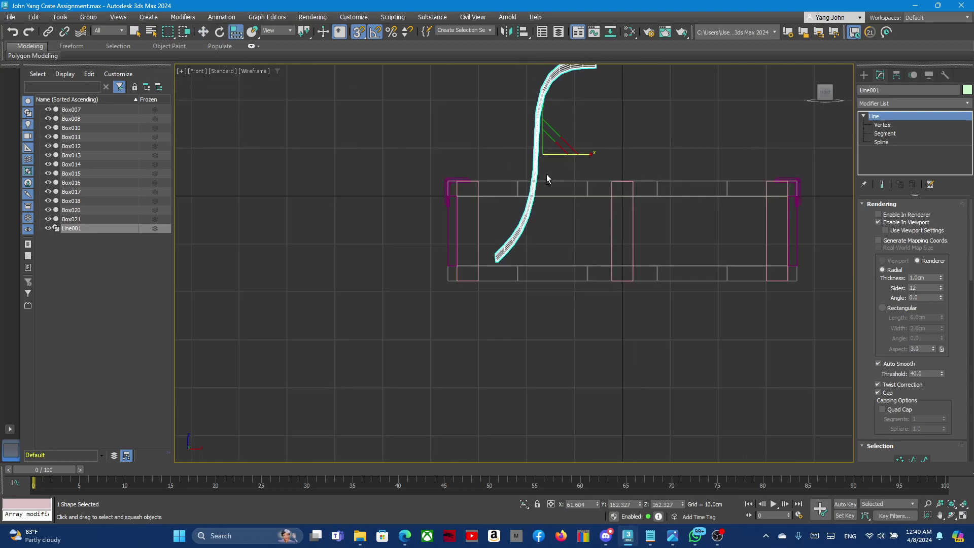
pyautogui.moveTo(546, 106); pyautogui.dragTo(585, 152)
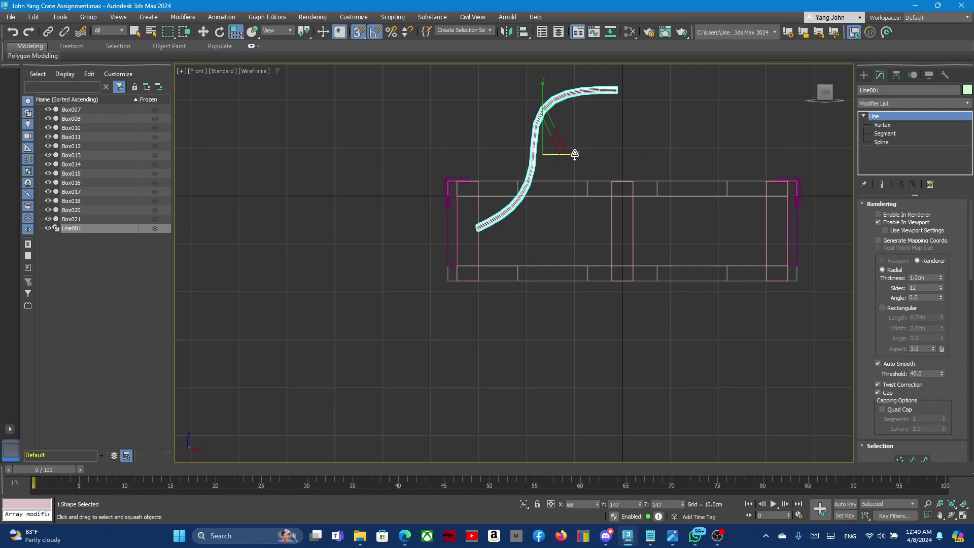
pyautogui.moveTo(543, 101); pyautogui.dragTo(588, 154)
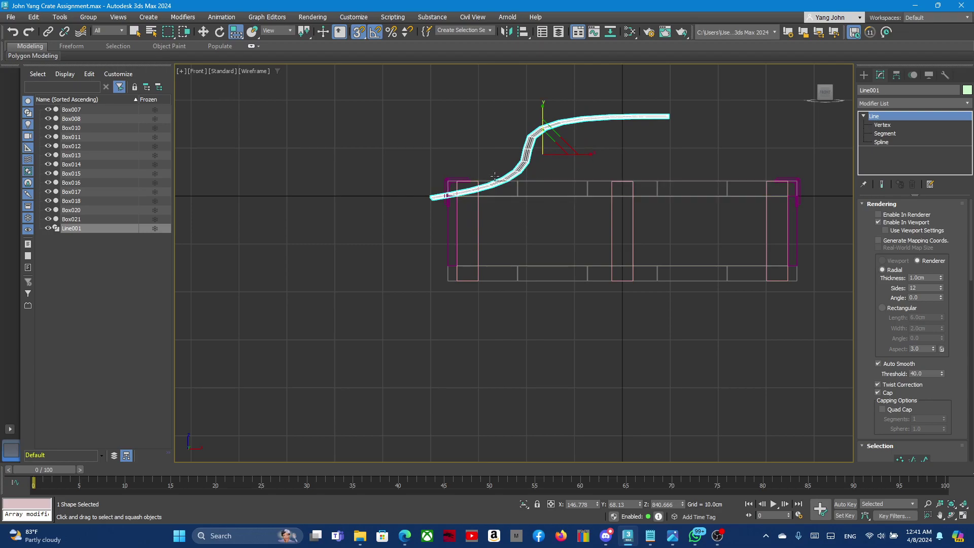
pyautogui.scroll(1, 538, 133)
pyautogui.scroll(1, 539, 132)
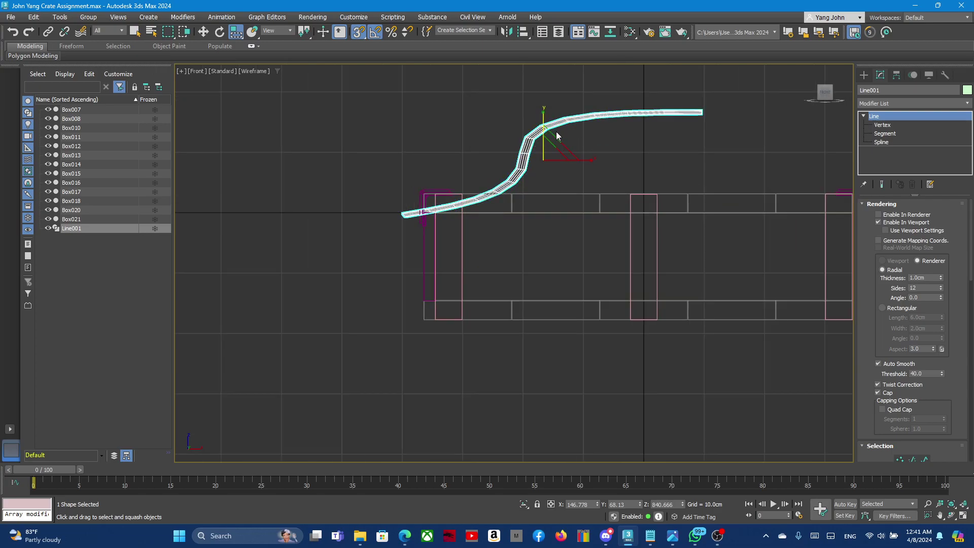
# Move the line left so it rises from the crate's top-left corner.
pyautogui.press('w')
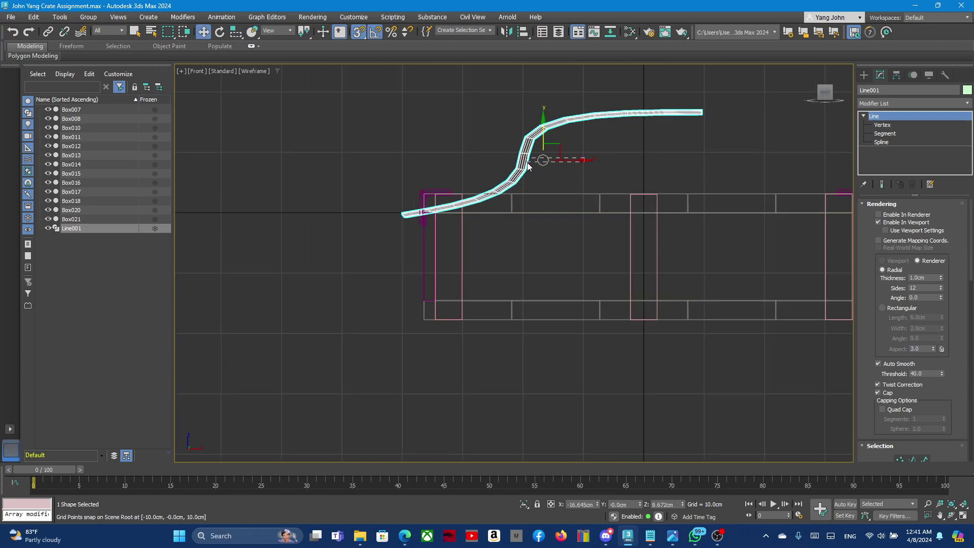
pyautogui.moveTo(563, 160); pyautogui.dragTo(564, 151)
pyautogui.moveTo(587, 161); pyautogui.dragTo(565, 189)
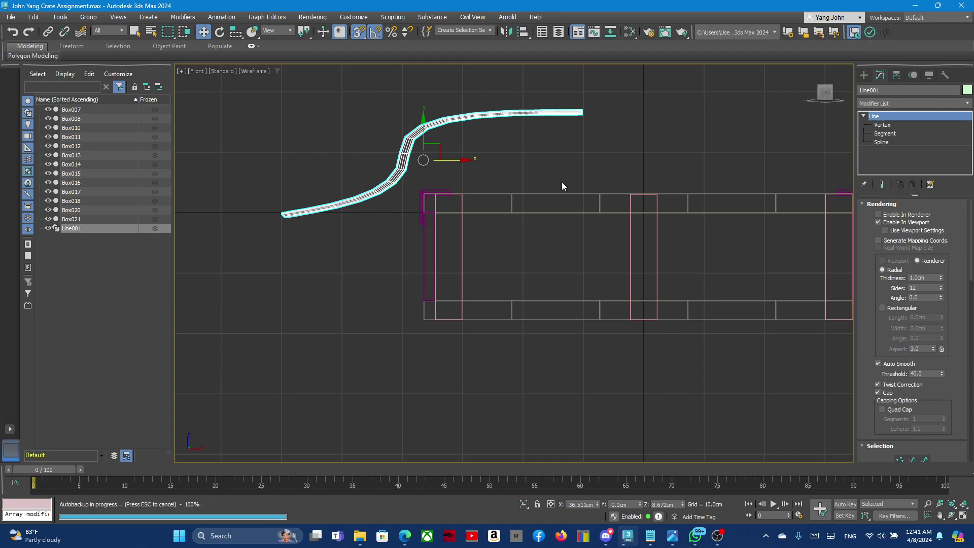
# Convert the handle to Editable Poly and try selecting its polygons.
pyautogui.rightClick(397, 168)
pyautogui.moveTo(440, 296)
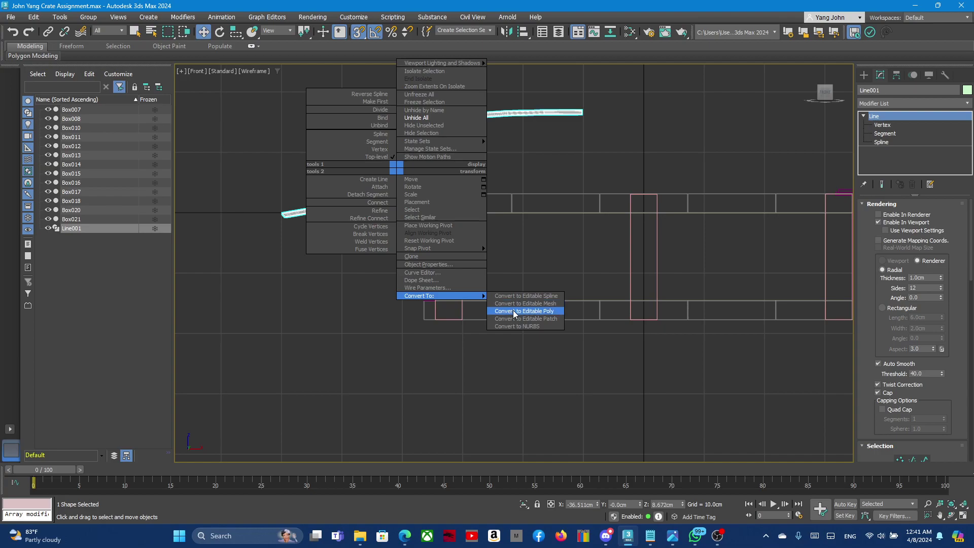
pyautogui.click(512, 311)
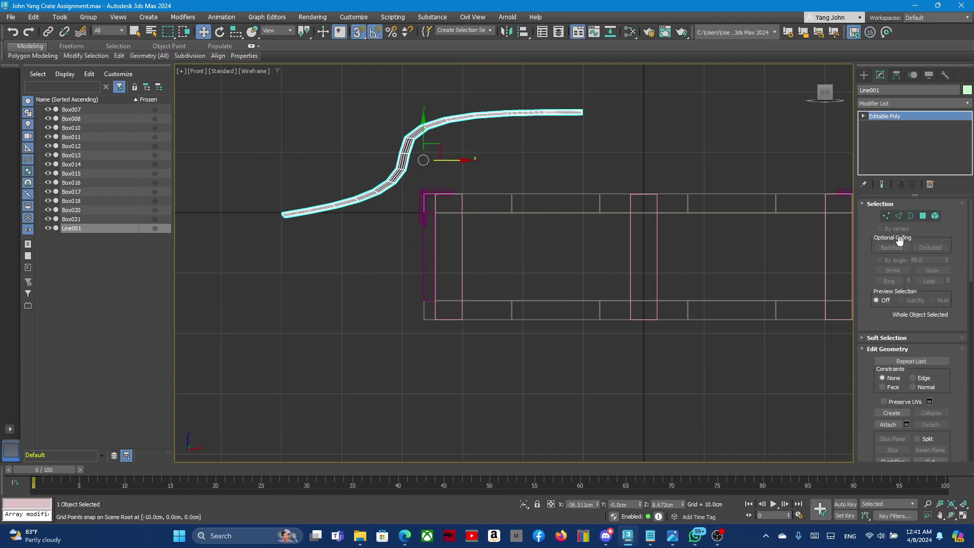
pyautogui.click(923, 216)
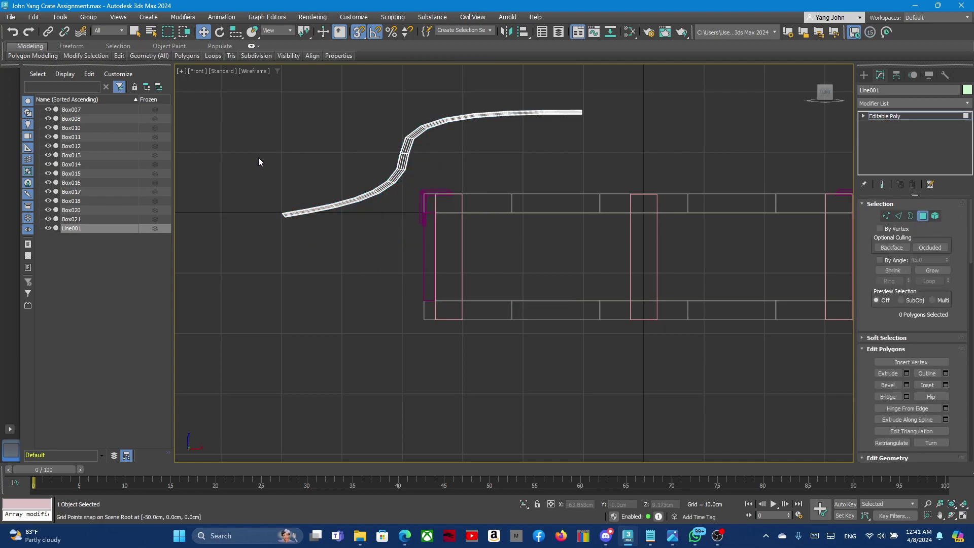
pyautogui.click(402, 153)
pyautogui.click(312, 128)
pyautogui.click(921, 217)
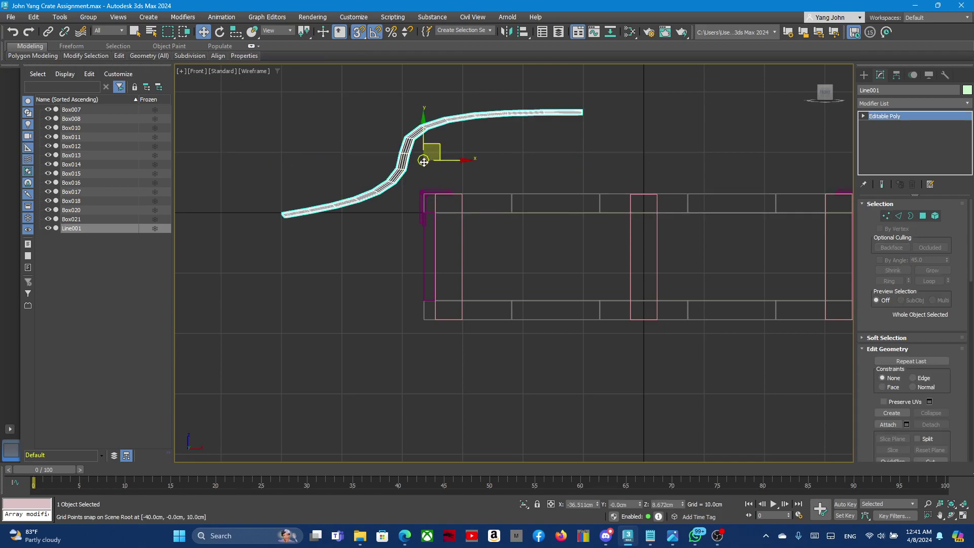
# Reposition the handle over the lid, then undo back to an editable line.
pyautogui.moveTo(423, 161); pyautogui.dragTo(505, 224)
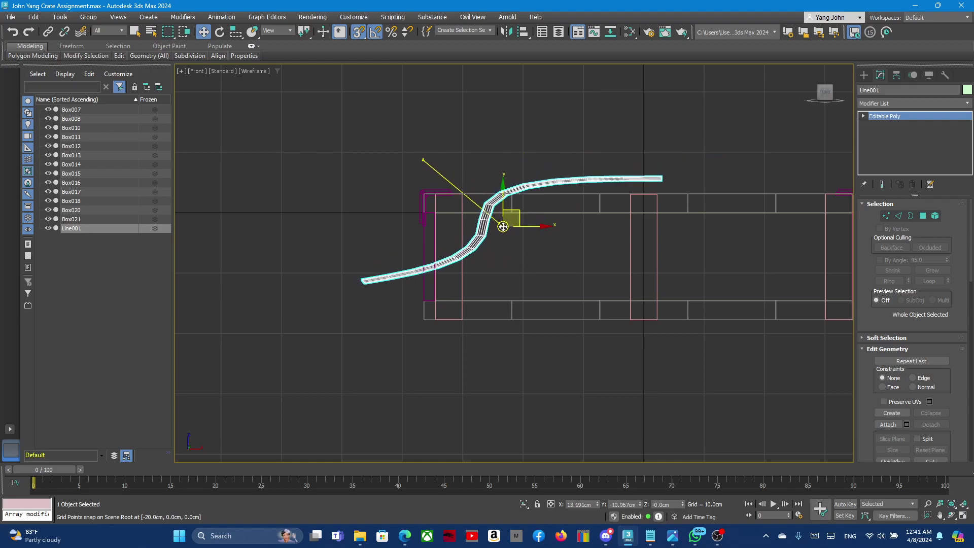
pyautogui.moveTo(506, 224); pyautogui.dragTo(501, 222)
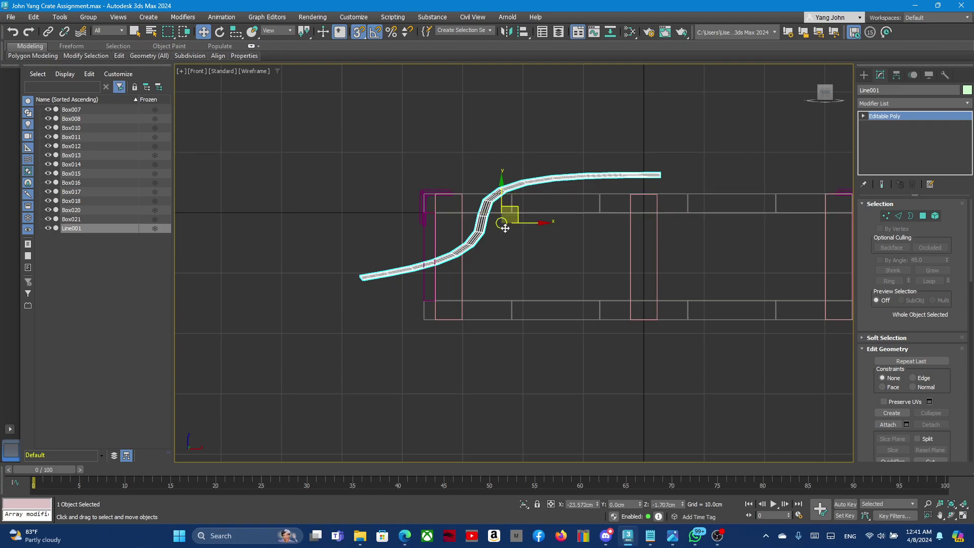
pyautogui.moveTo(501, 223); pyautogui.dragTo(500, 214)
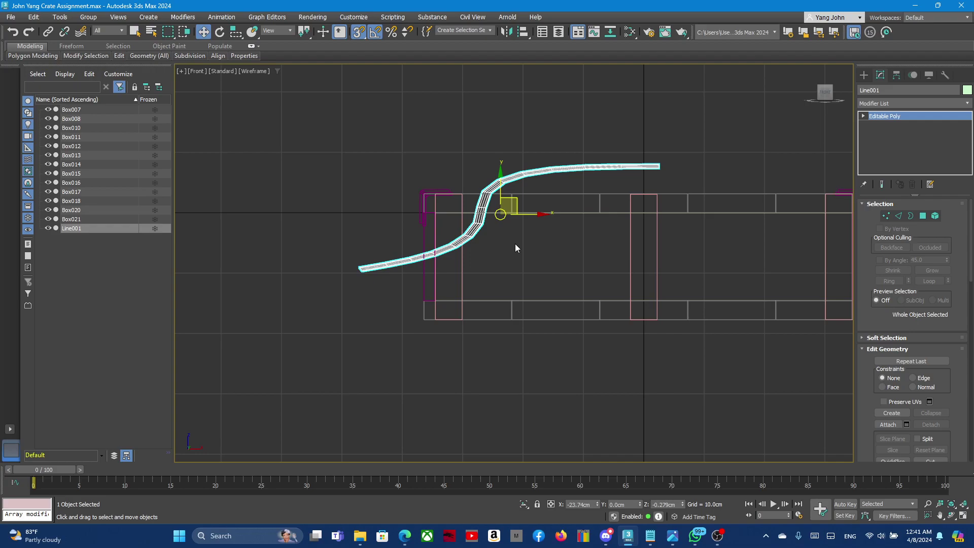
pyautogui.hotkey('ctrl', 'z')
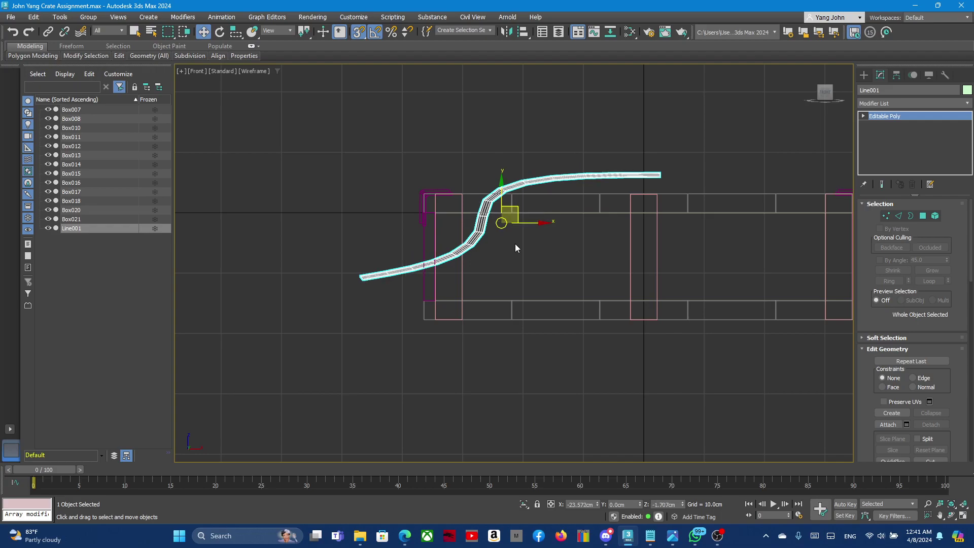
pyautogui.hotkey('ctrl', 'z')
pyautogui.hotkey('ctrl', 'z')
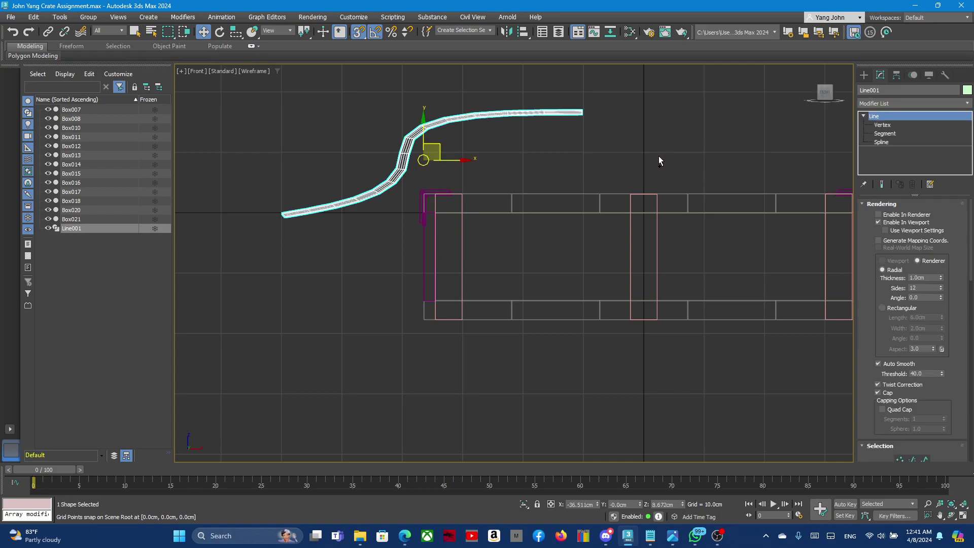
# Place the handle over the lid and pull its left end vertex to the lid's left edge.
pyautogui.moveTo(423, 160); pyautogui.dragTo(500, 211)
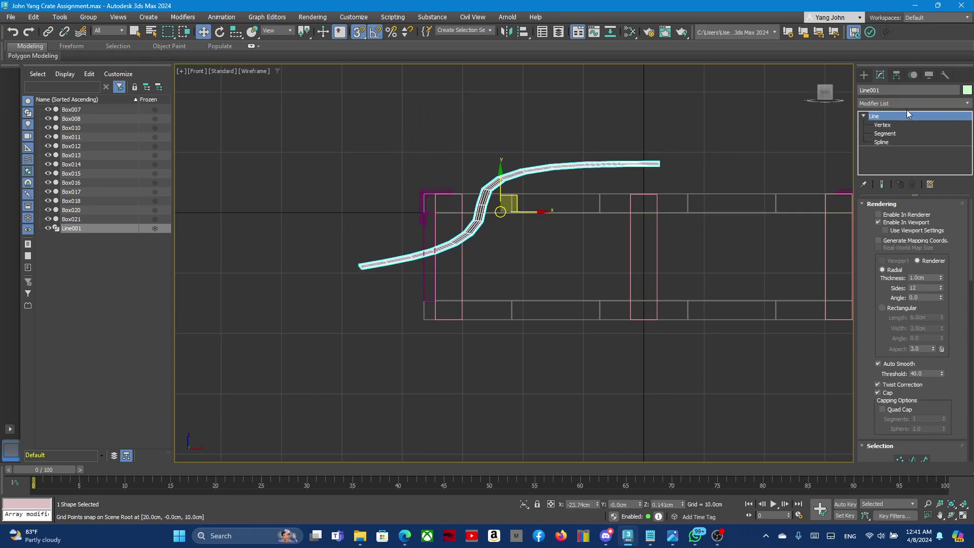
pyautogui.click(883, 125)
pyautogui.click(361, 265)
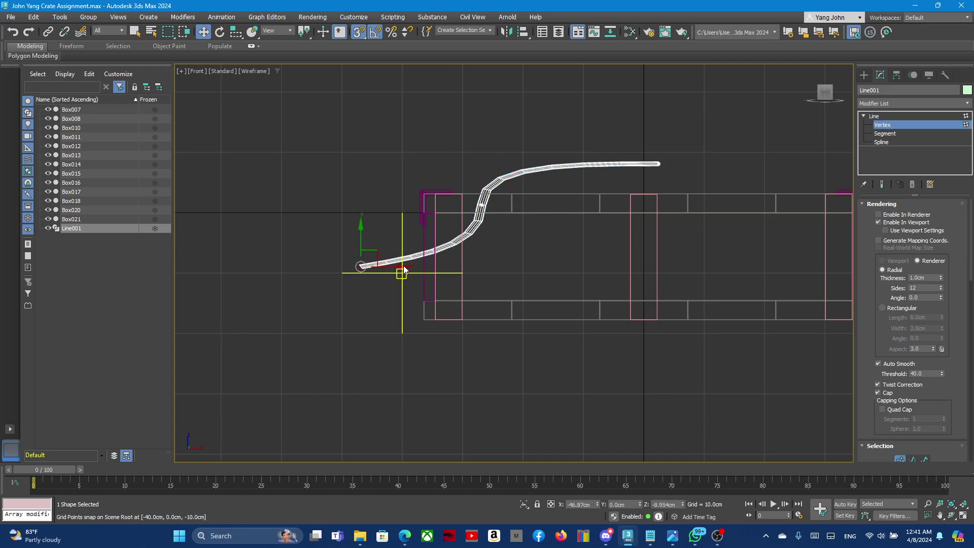
pyautogui.click(402, 273)
pyautogui.moveTo(340, 243)
pyautogui.mouseDown()
pyautogui.moveTo(375, 289)
pyautogui.moveTo(445, 253)
pyautogui.moveTo(450, 265)
pyautogui.mouseUp()
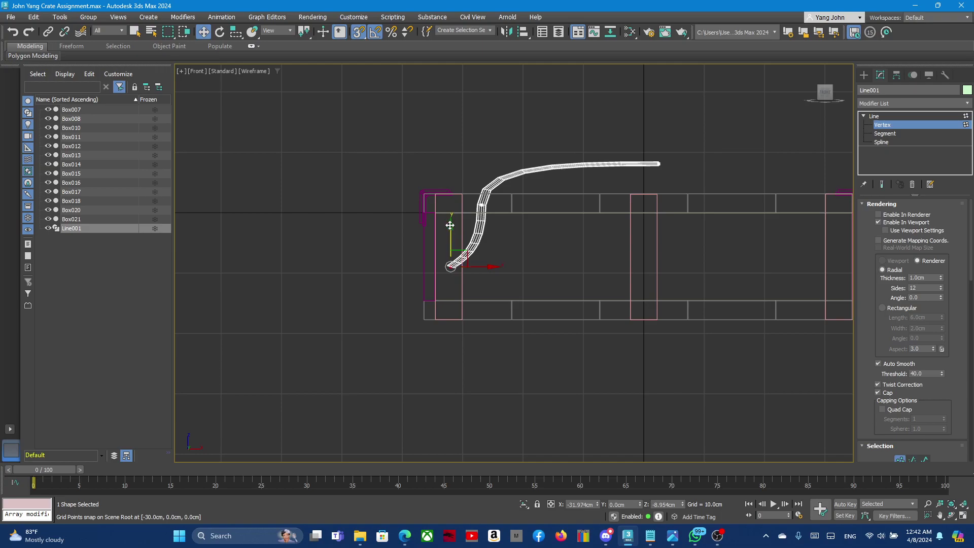
pyautogui.moveTo(450, 228)
pyautogui.mouseDown()
pyautogui.moveTo(450, 215)
pyautogui.moveTo(451, 244)
pyautogui.mouseUp()
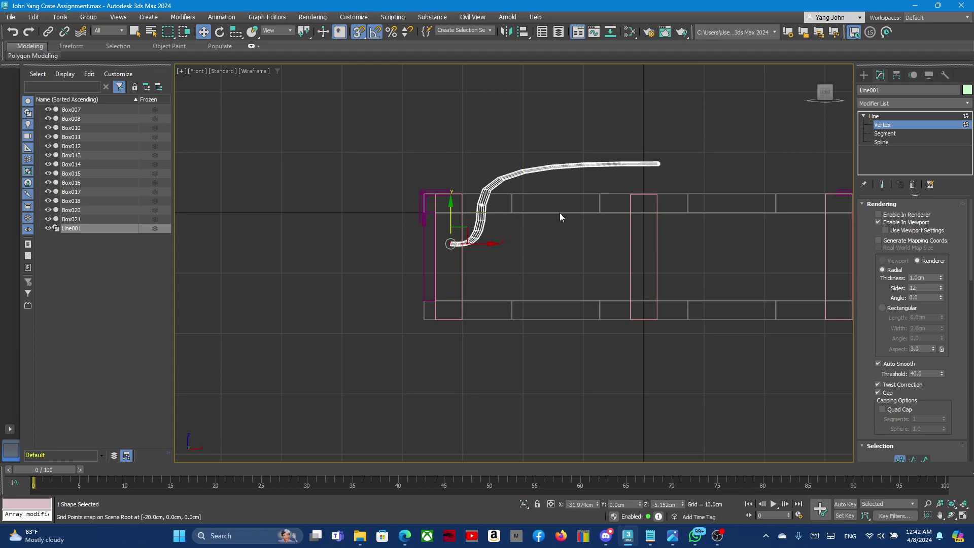
# Pull the right end vertex inward to shorten the handle's flat top run.
pyautogui.moveTo(682, 207); pyautogui.dragTo(683, 207)
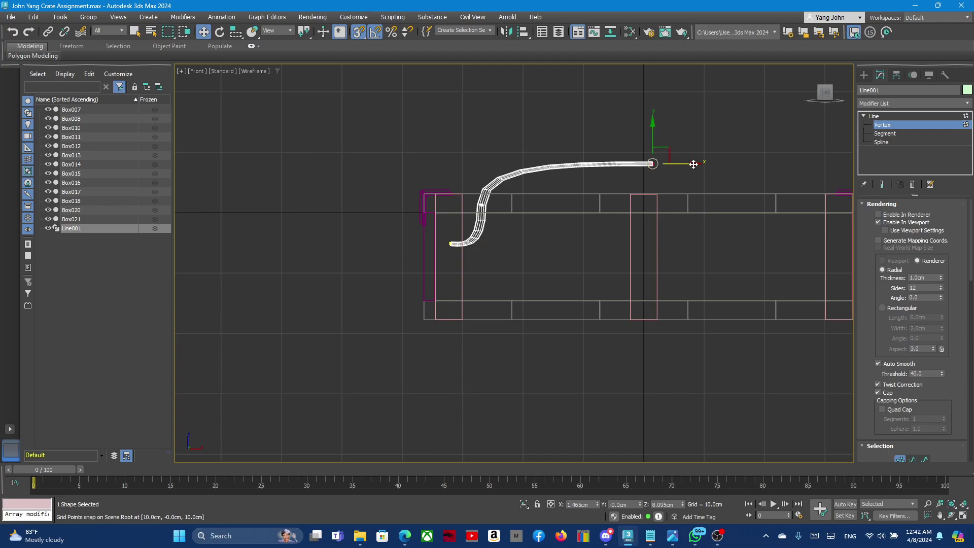
pyautogui.moveTo(672, 165); pyautogui.dragTo(642, 163)
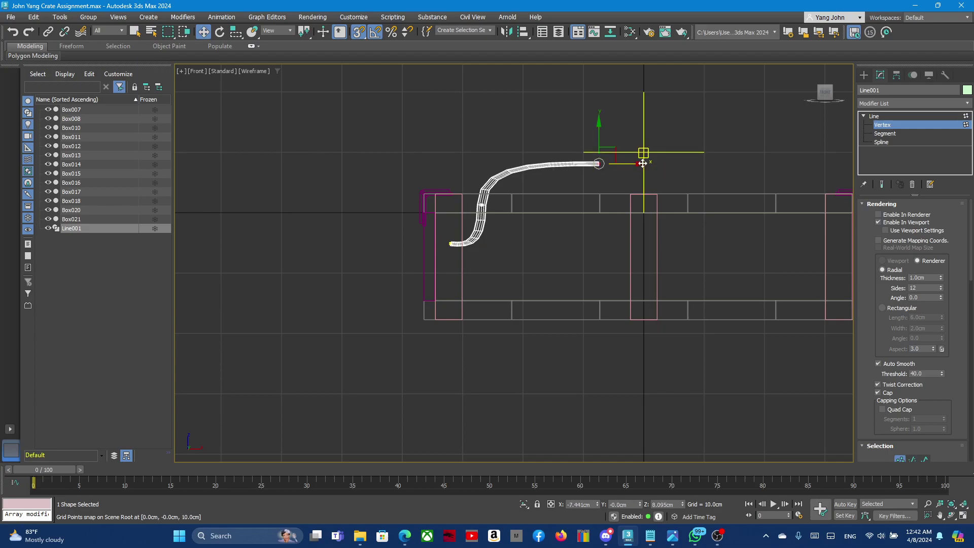
pyautogui.moveTo(642, 165); pyautogui.dragTo(546, 164)
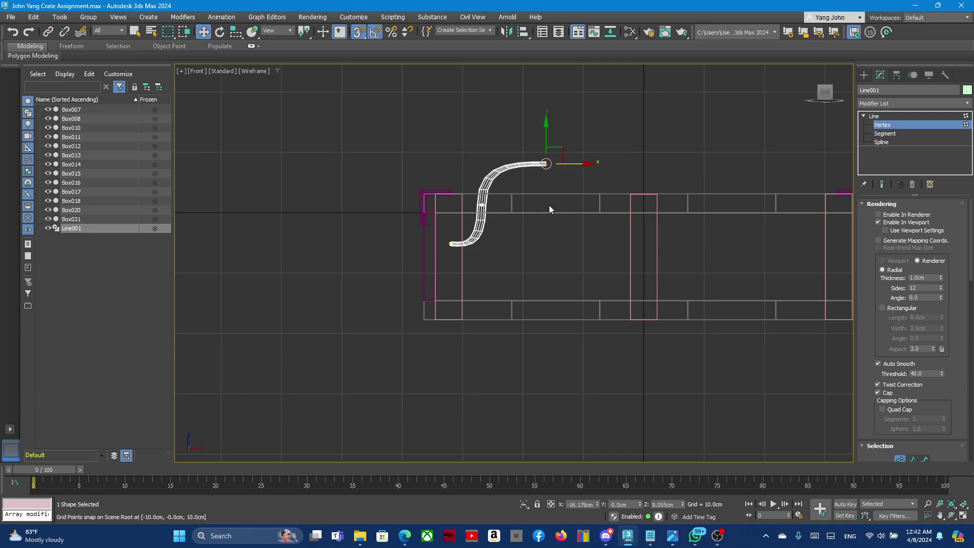
pyautogui.scroll(2, 589, 172)
pyautogui.scroll(1, 589, 171)
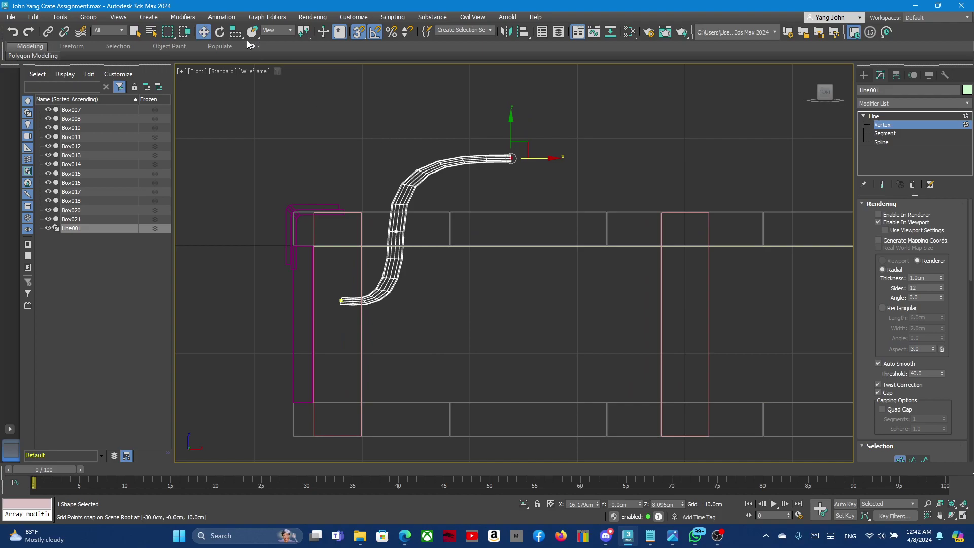
# Turn off Enable Axis Constraints in Grid and Snap Settings, then drag the right end freely.
pyautogui.rightClick(374, 33)
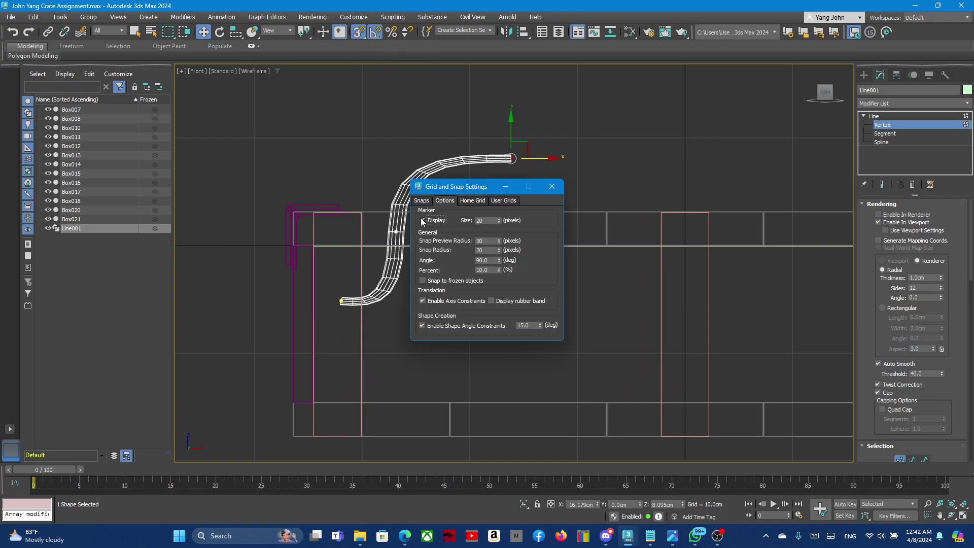
pyautogui.click(421, 300)
pyautogui.click(421, 300)
pyautogui.click(421, 300)
pyautogui.click(551, 186)
pyautogui.moveTo(551, 158)
pyautogui.mouseDown()
pyautogui.moveTo(604, 159)
pyautogui.moveTo(501, 156)
pyautogui.mouseUp()
# Select the bottom end vertex and scale it to reshape the handle's lower end.
pyautogui.moveTo(339, 335); pyautogui.dragTo(348, 337)
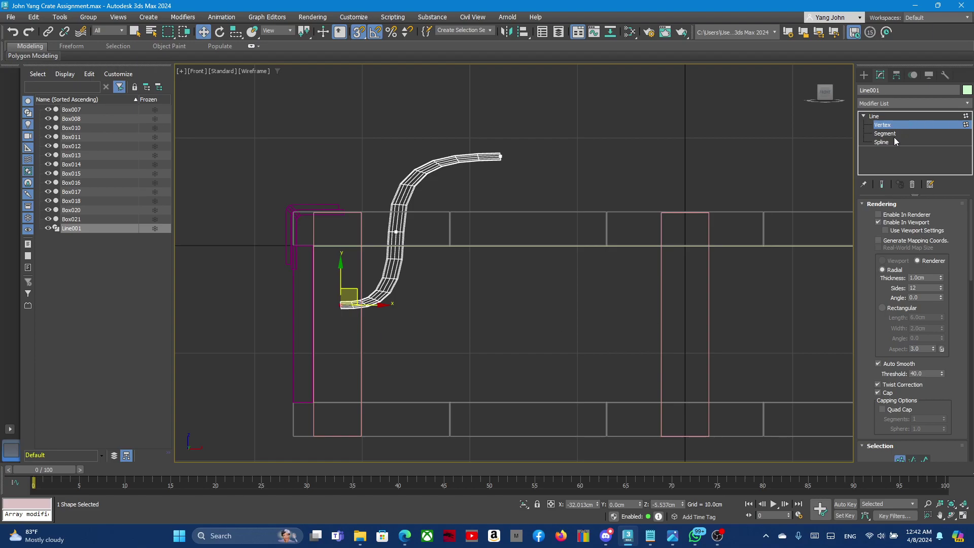
pyautogui.press('e')
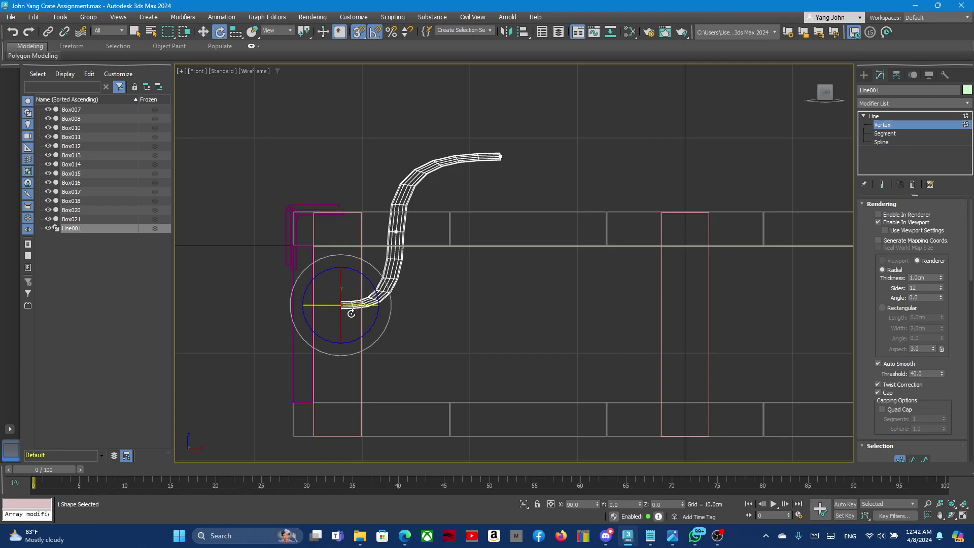
pyautogui.press('w')
pyautogui.press('e')
pyautogui.press('r')
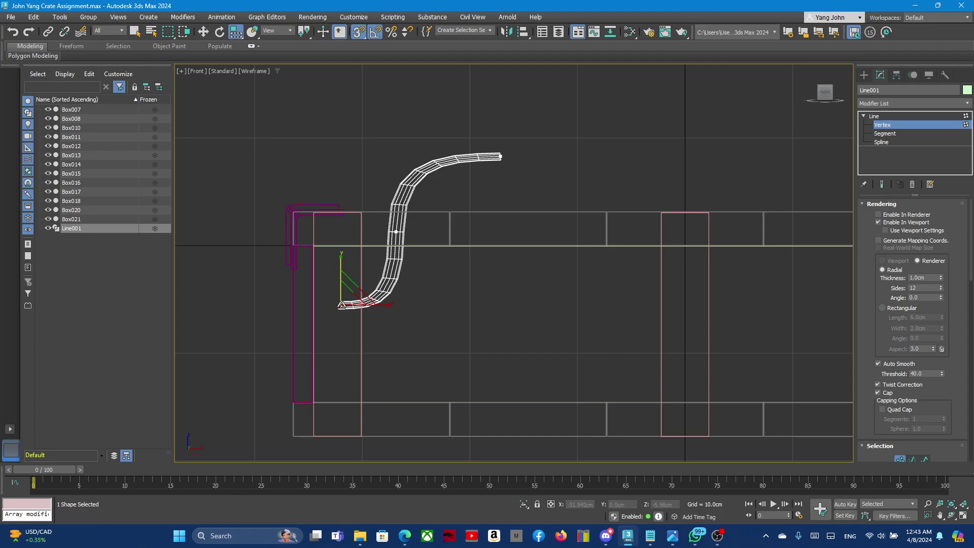
pyautogui.moveTo(391, 301); pyautogui.dragTo(320, 297)
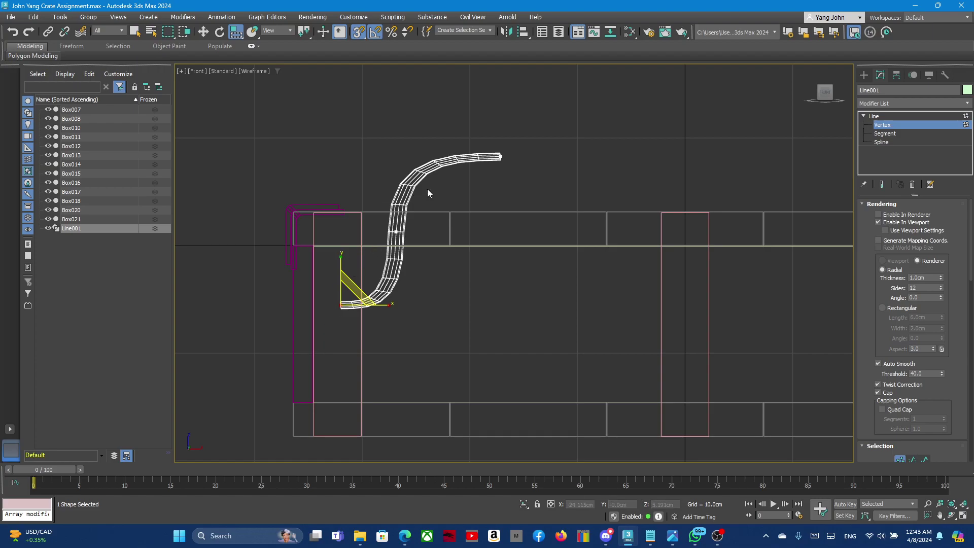
pyautogui.press('w')
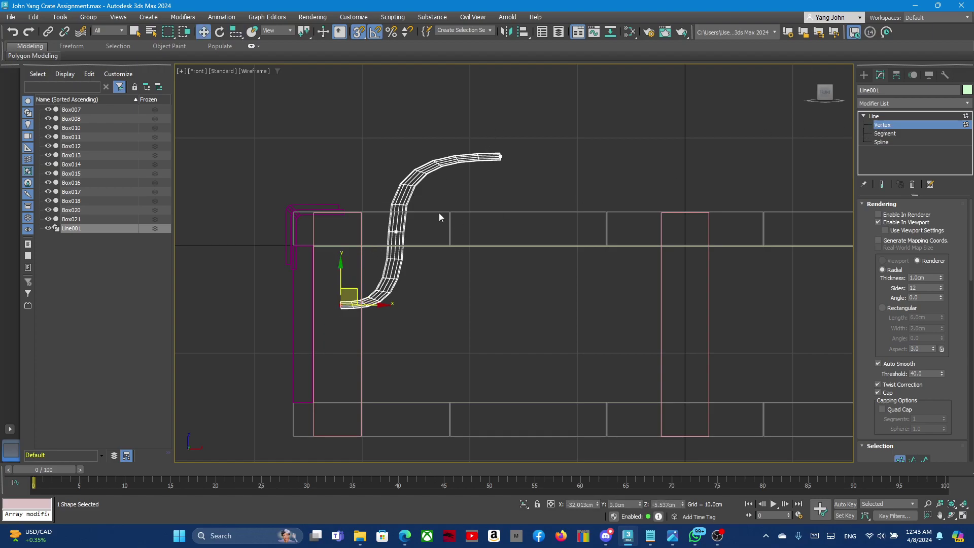
# Pull the upper end vertex inward and tilt the middle tangent into a diagonal sweep.
pyautogui.click(479, 121)
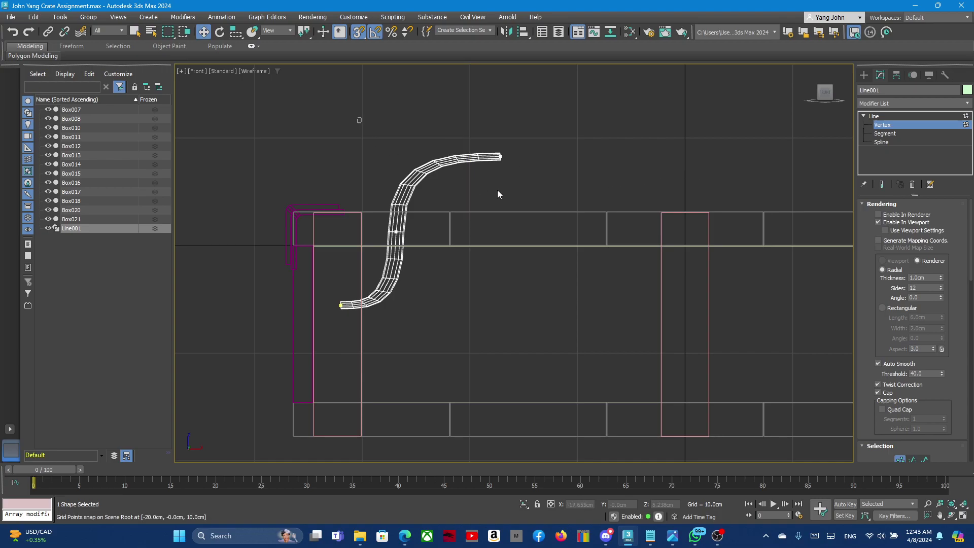
pyautogui.click(500, 156)
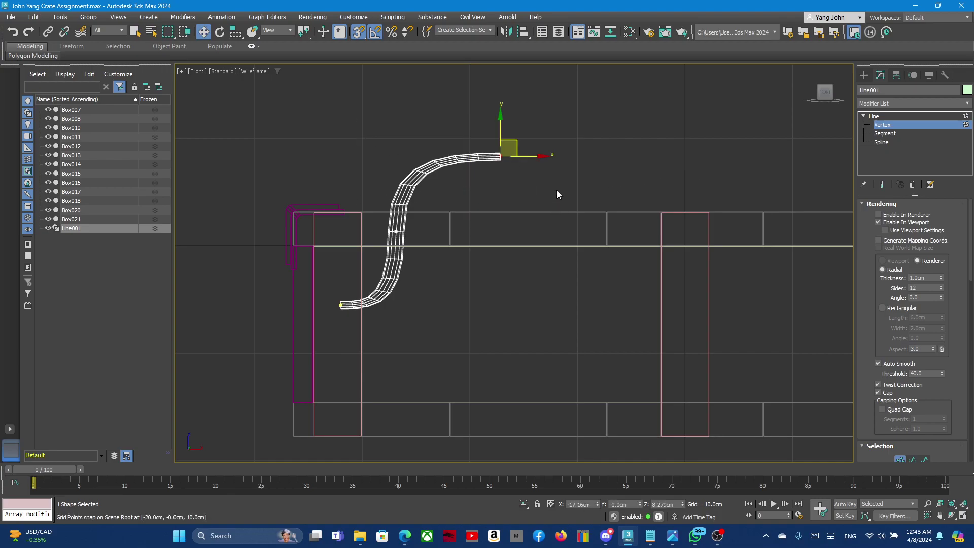
pyautogui.click(498, 141)
pyautogui.click(501, 156)
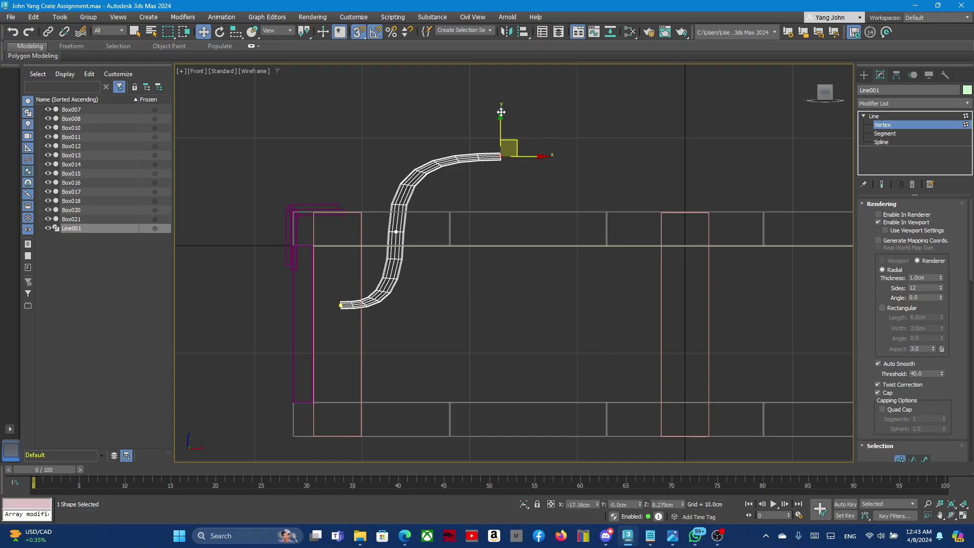
pyautogui.moveTo(501, 112); pyautogui.dragTo(482, 133)
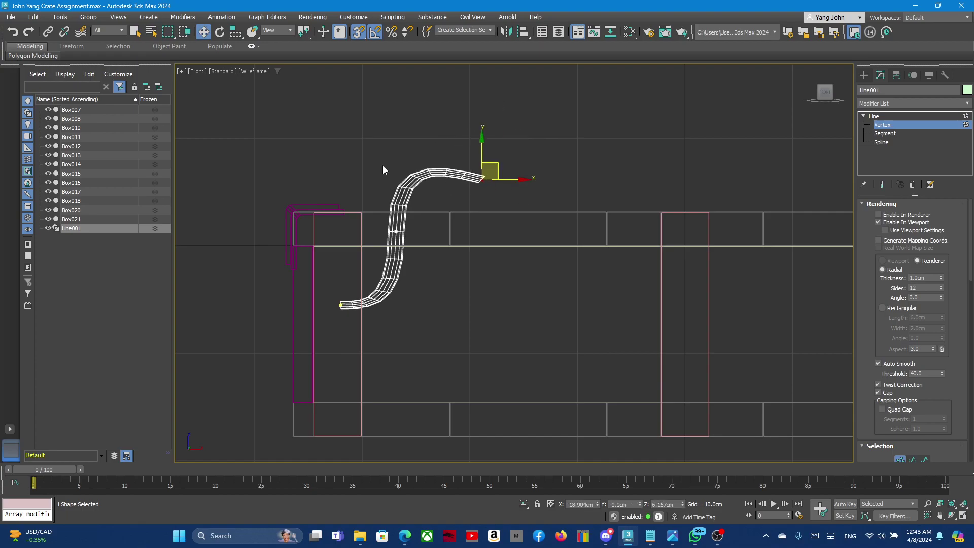
pyautogui.moveTo(455, 236); pyautogui.dragTo(436, 235)
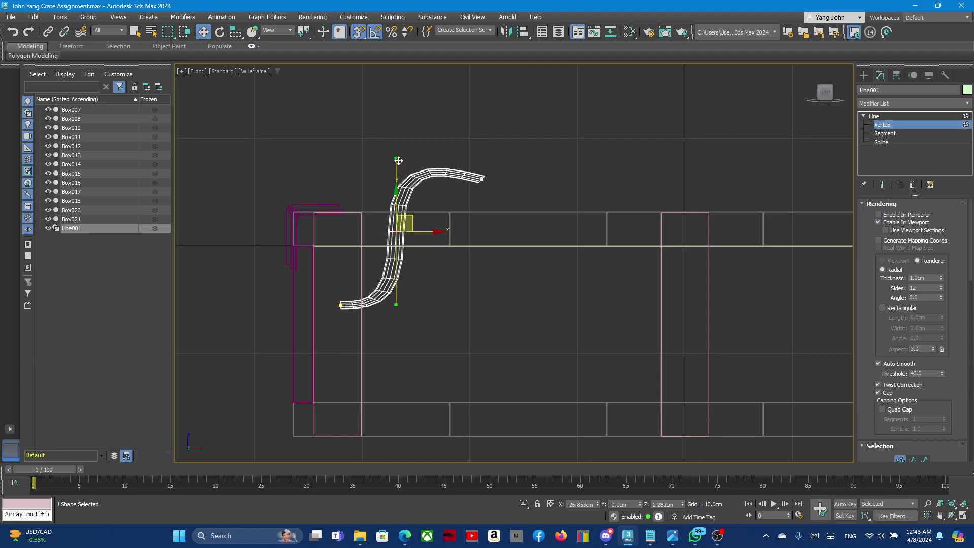
pyautogui.moveTo(398, 160); pyautogui.dragTo(403, 268)
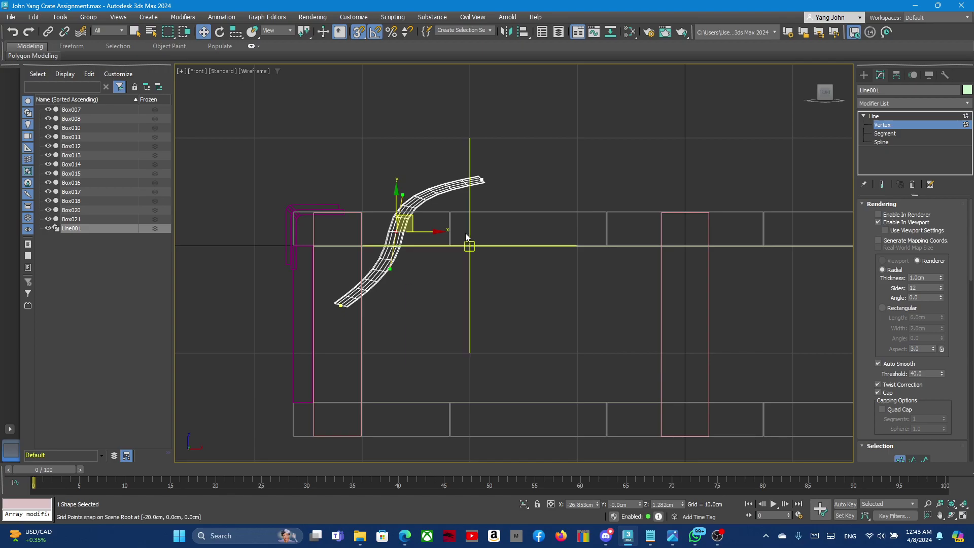
pyautogui.click(470, 138)
pyautogui.moveTo(463, 142); pyautogui.dragTo(533, 225)
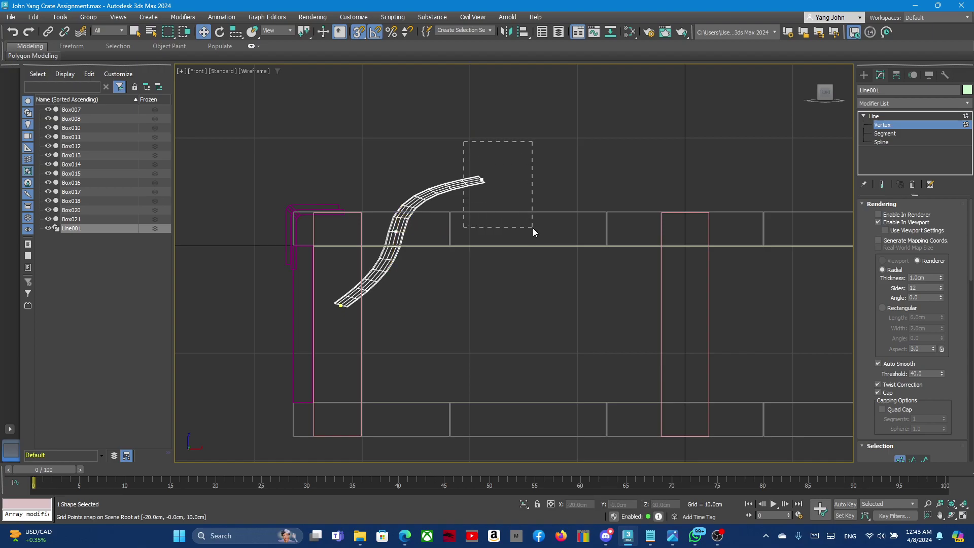
pyautogui.moveTo(522, 179); pyautogui.dragTo(492, 193)
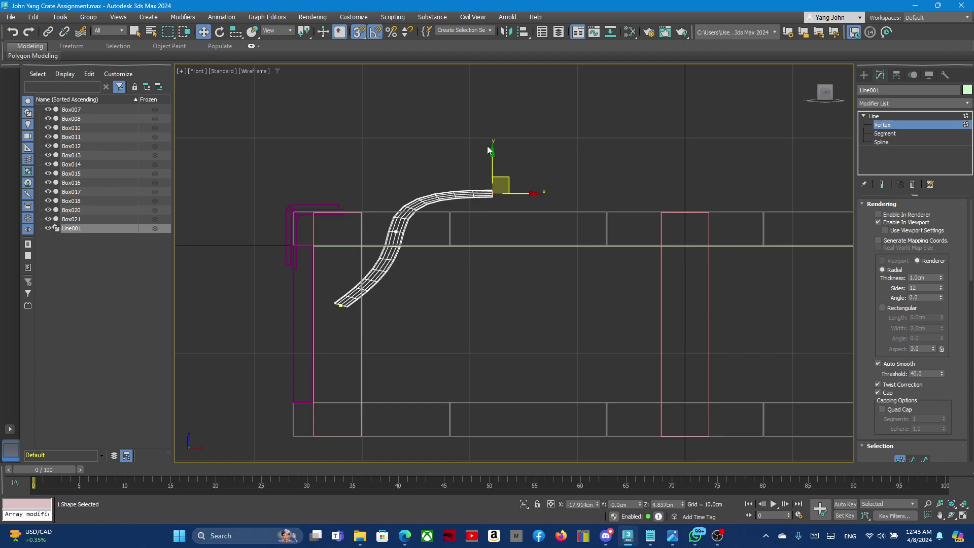
pyautogui.scroll(2, 504, 170)
pyautogui.scroll(3, 490, 203)
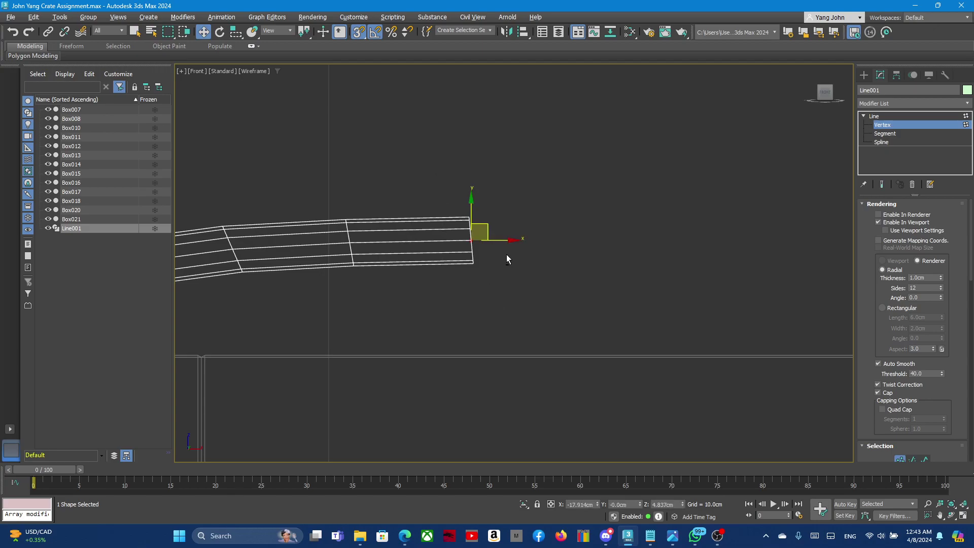
pyautogui.scroll(-1, 488, 196)
pyautogui.scroll(-2, 485, 195)
pyautogui.scroll(1, 486, 195)
pyautogui.scroll(1, 486, 178)
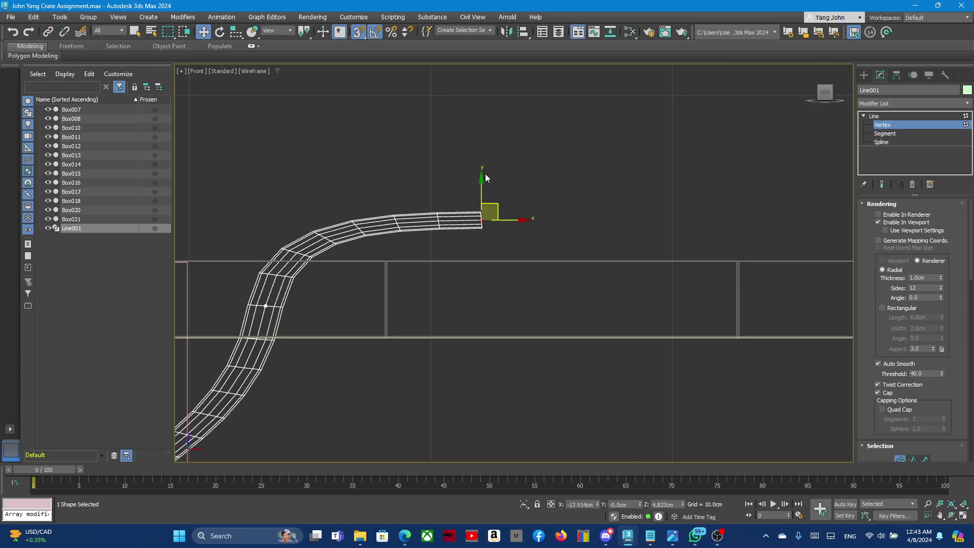
pyautogui.moveTo(481, 219)
pyautogui.mouseDown()
pyautogui.moveTo(482, 175)
pyautogui.moveTo(482, 222)
pyautogui.mouseUp()
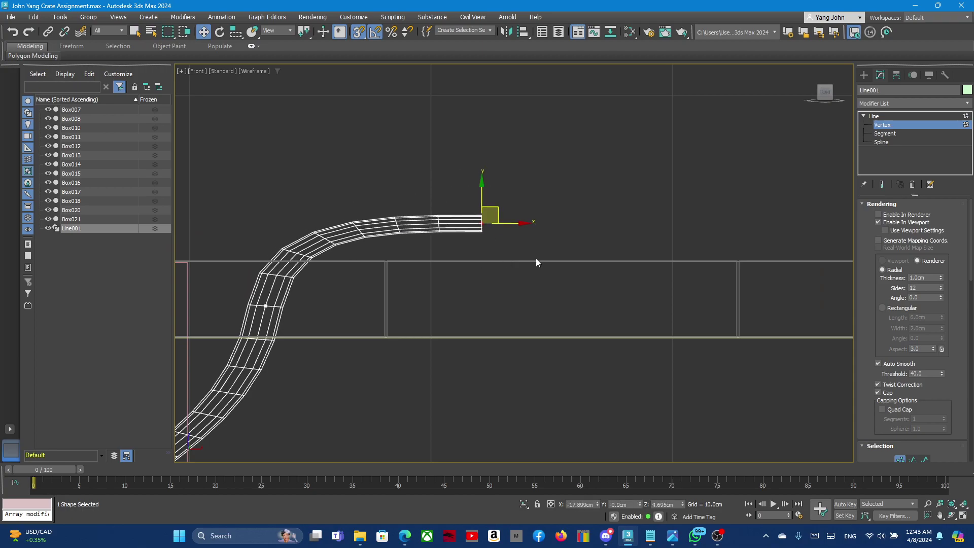
pyautogui.click(601, 239)
pyautogui.scroll(-2, 510, 168)
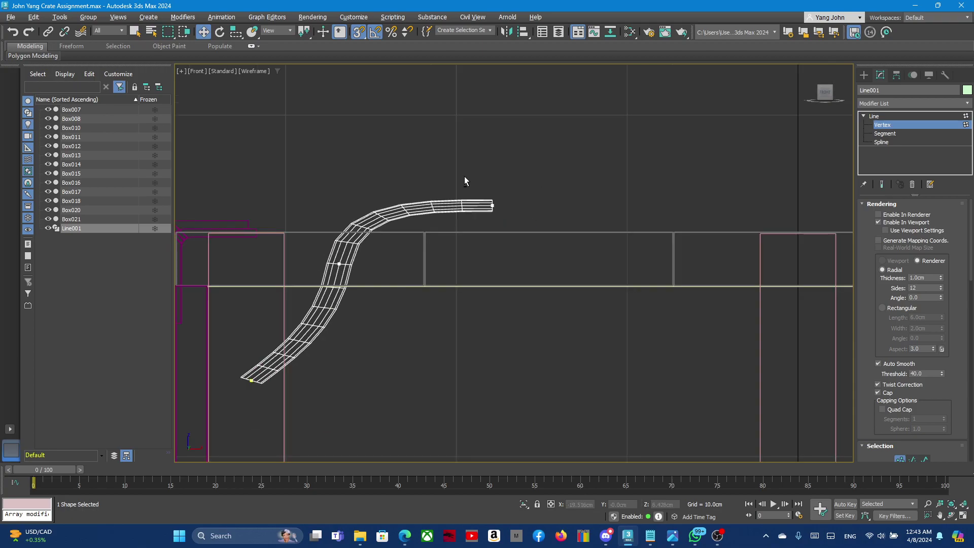
pyautogui.scroll(-2, 446, 173)
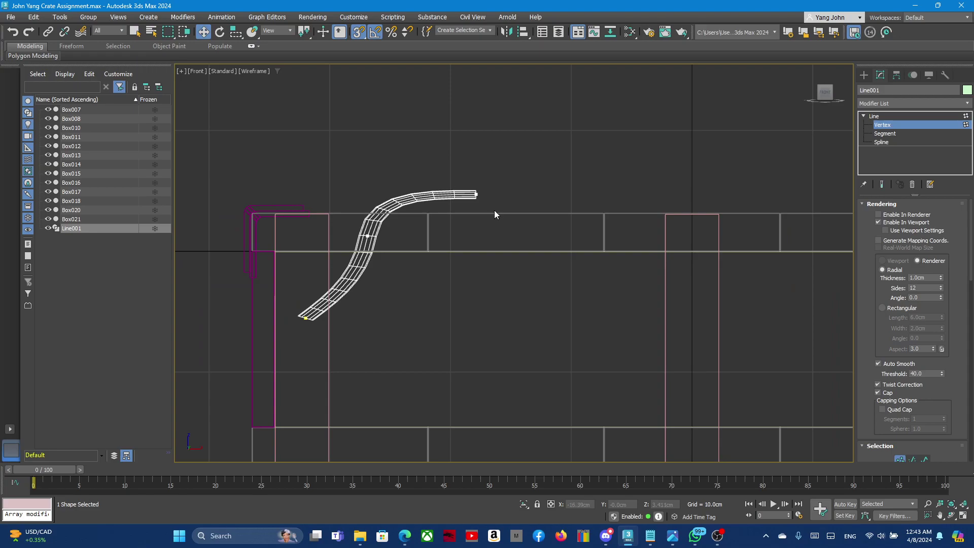
pyautogui.scroll(2, 491, 196)
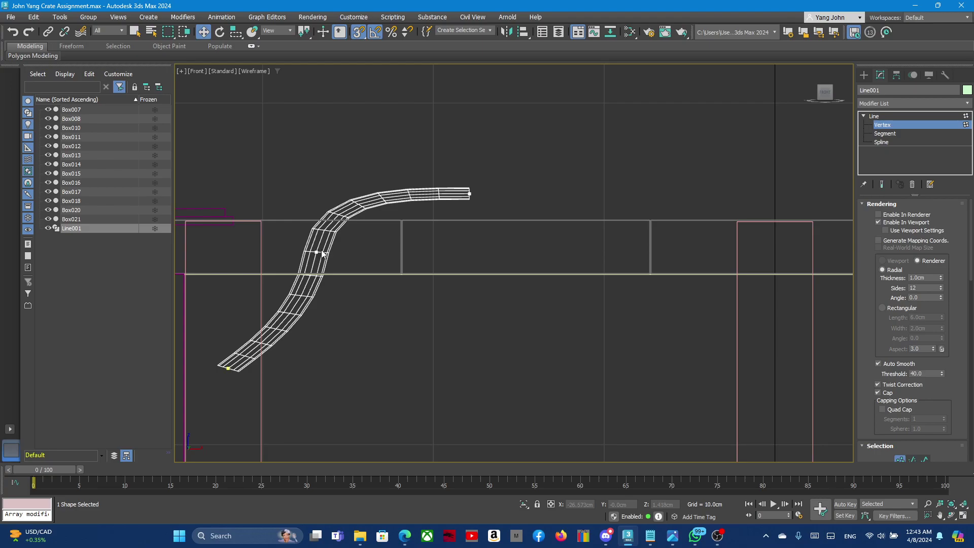
# Put Line001 at Segment level and select the handle's top segment in the Front view.
pyautogui.click(898, 133)
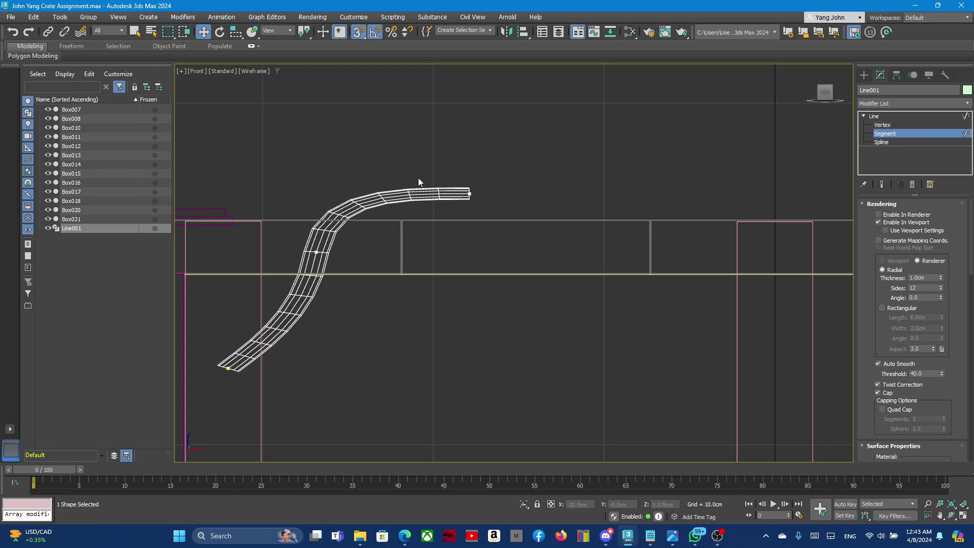
pyautogui.moveTo(542, 262); pyautogui.dragTo(554, 250)
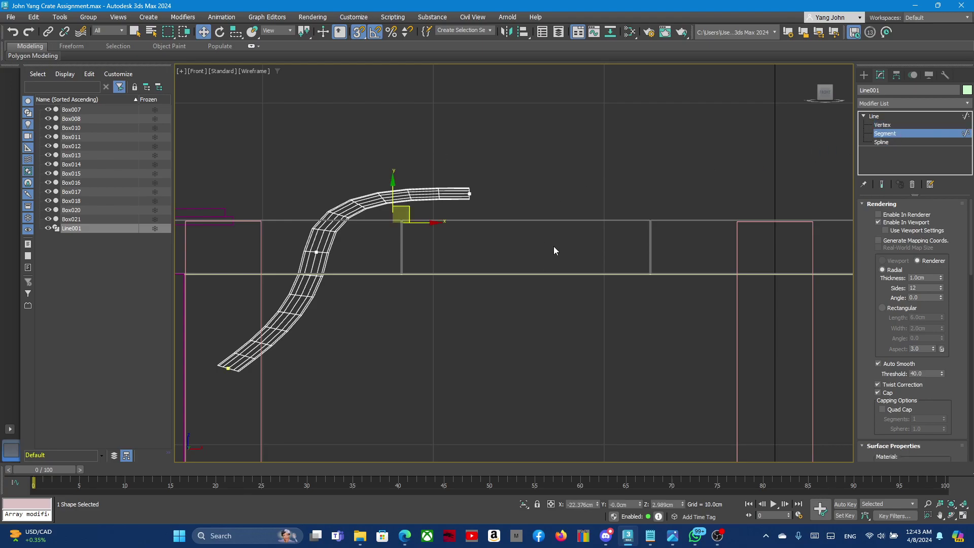
pyautogui.click(393, 184)
pyautogui.moveTo(597, 244); pyautogui.dragTo(596, 243)
pyautogui.moveTo(399, 224)
pyautogui.mouseDown()
pyautogui.moveTo(399, 204)
pyautogui.moveTo(387, 222)
pyautogui.moveTo(395, 226)
pyautogui.mouseUp()
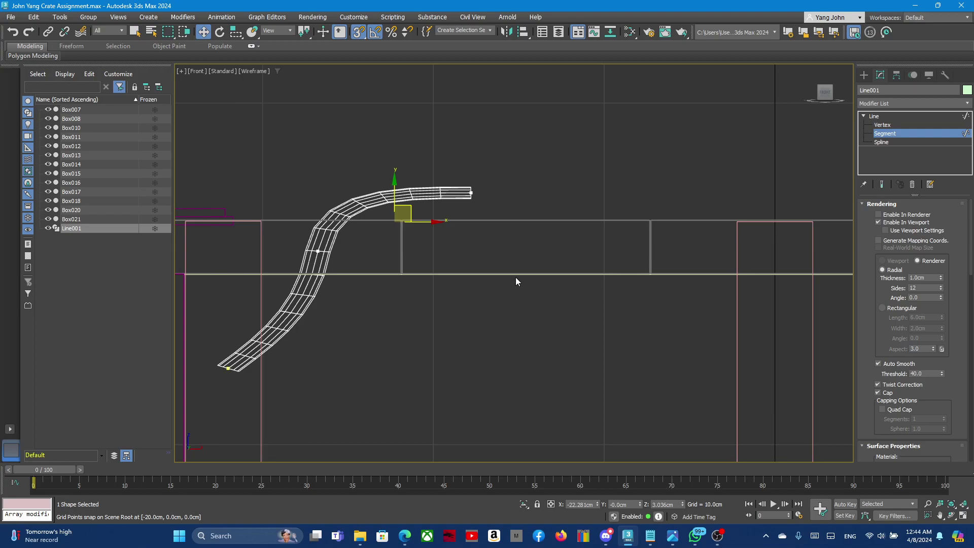
pyautogui.scroll(-2, 510, 278)
pyautogui.scroll(-1, 504, 279)
pyautogui.scroll(-1, 503, 282)
# Return Line001 to Vertex level, select its right end vertex, and nudge it along X and back.
pyautogui.scroll(2, 509, 292)
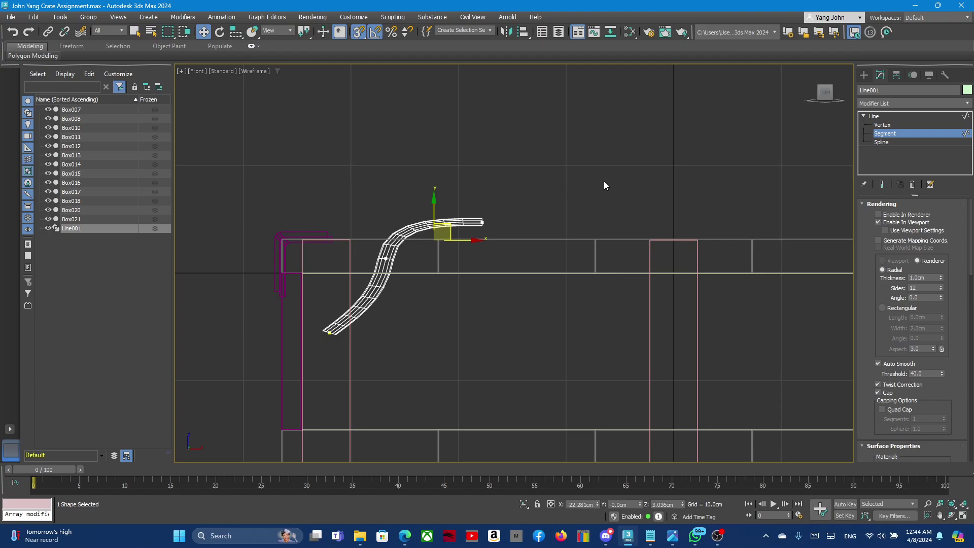
pyautogui.click(899, 121)
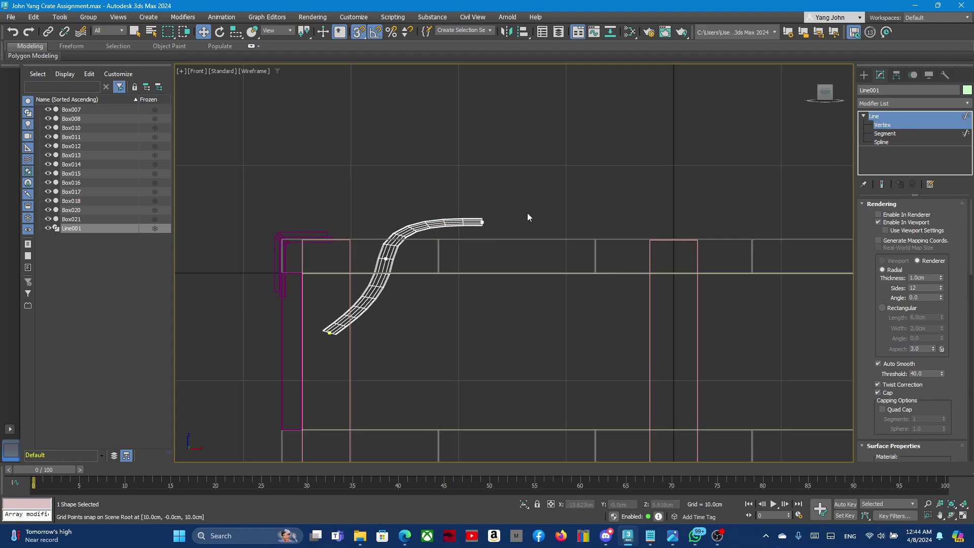
pyautogui.click(885, 126)
pyautogui.moveTo(464, 191); pyautogui.dragTo(506, 252)
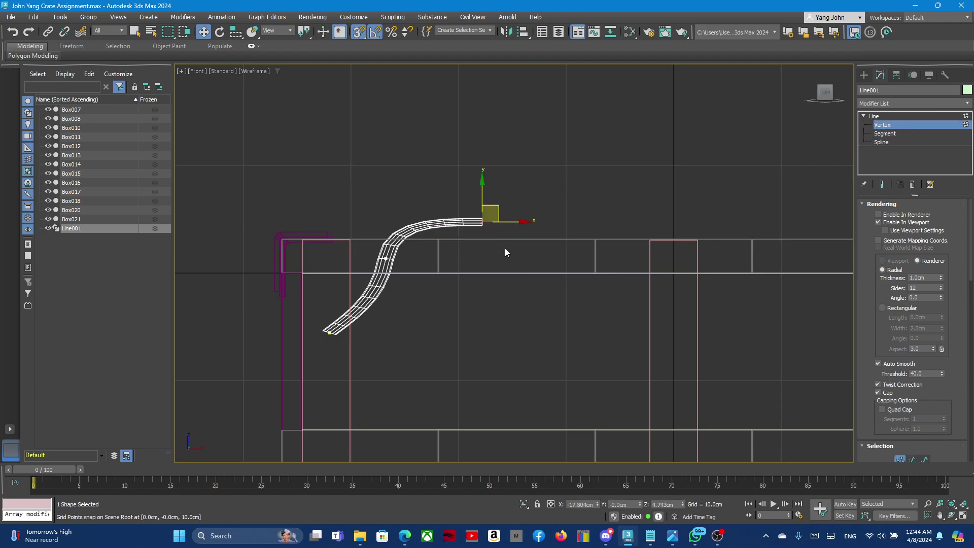
pyautogui.moveTo(467, 194); pyautogui.dragTo(510, 252)
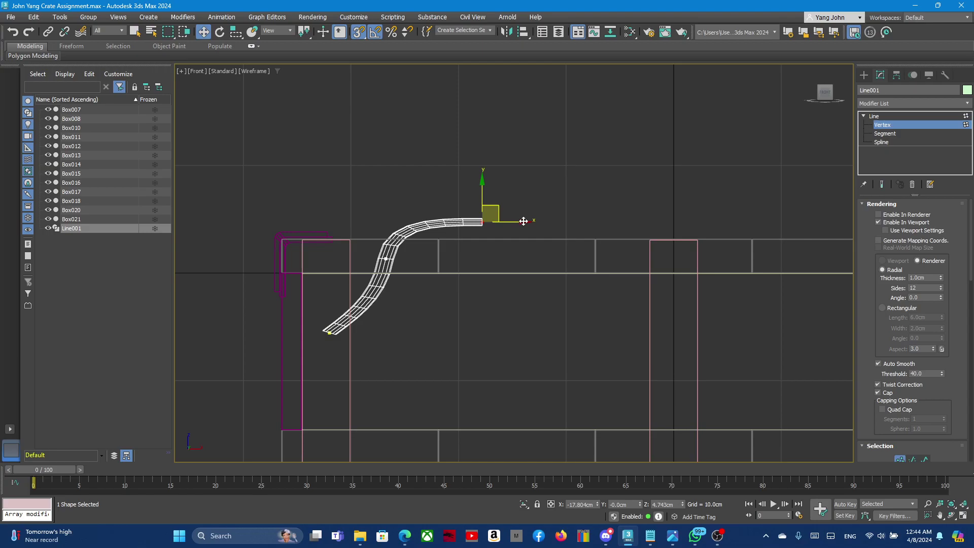
pyautogui.moveTo(525, 224); pyautogui.dragTo(497, 219)
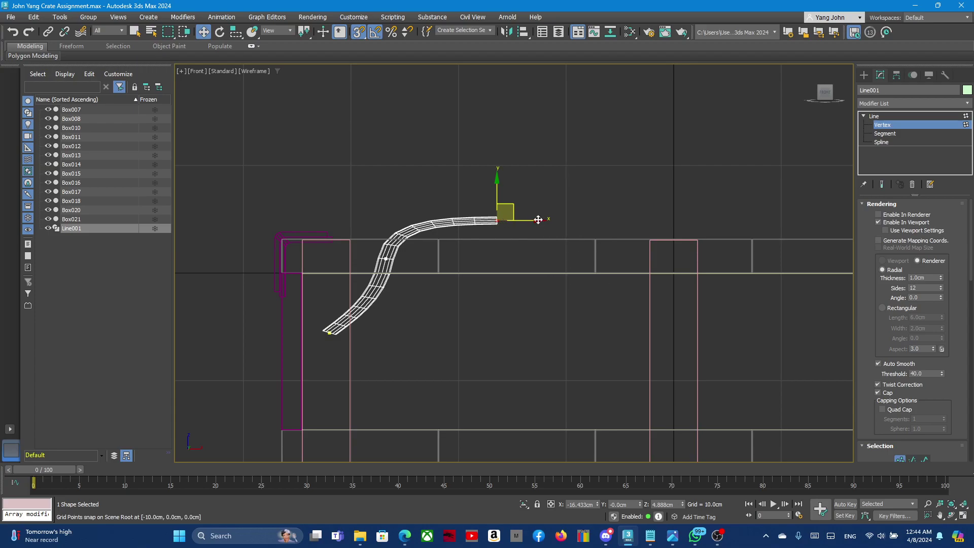
pyautogui.moveTo(538, 219); pyautogui.dragTo(523, 220)
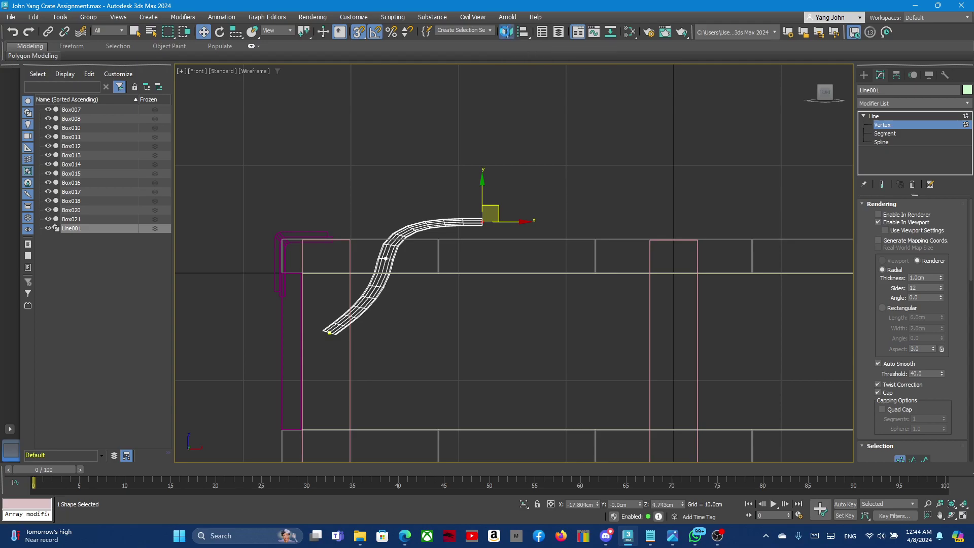
pyautogui.click(506, 31)
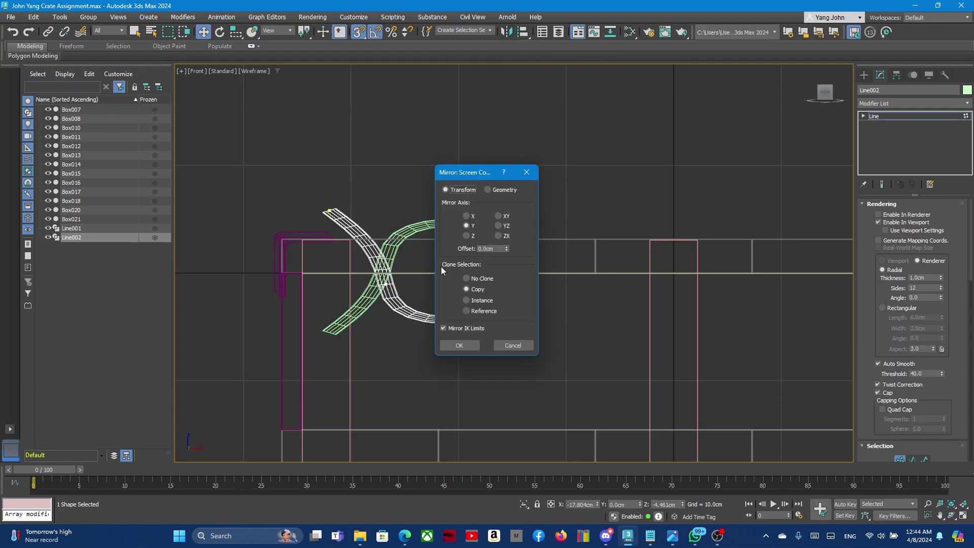
pyautogui.click(467, 236)
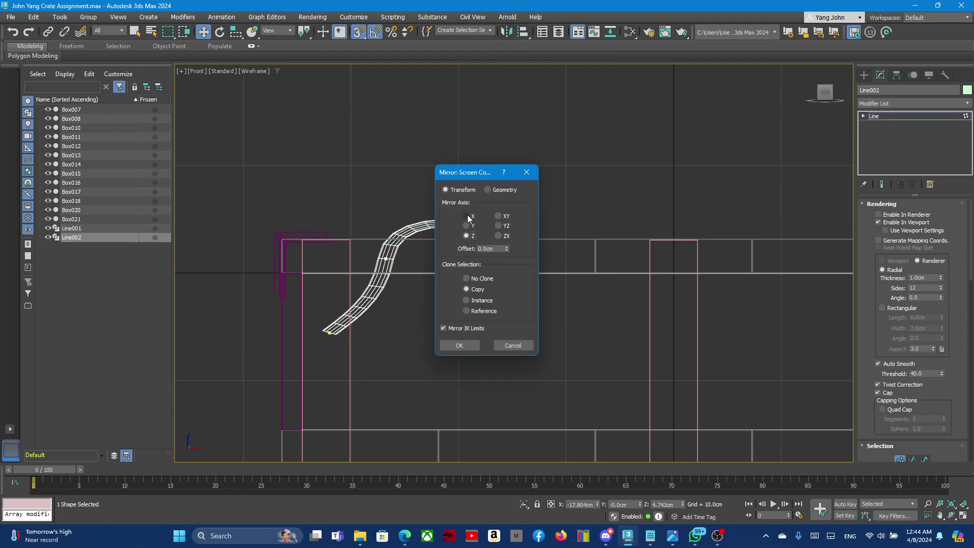
pyautogui.click(467, 216)
pyautogui.click(498, 216)
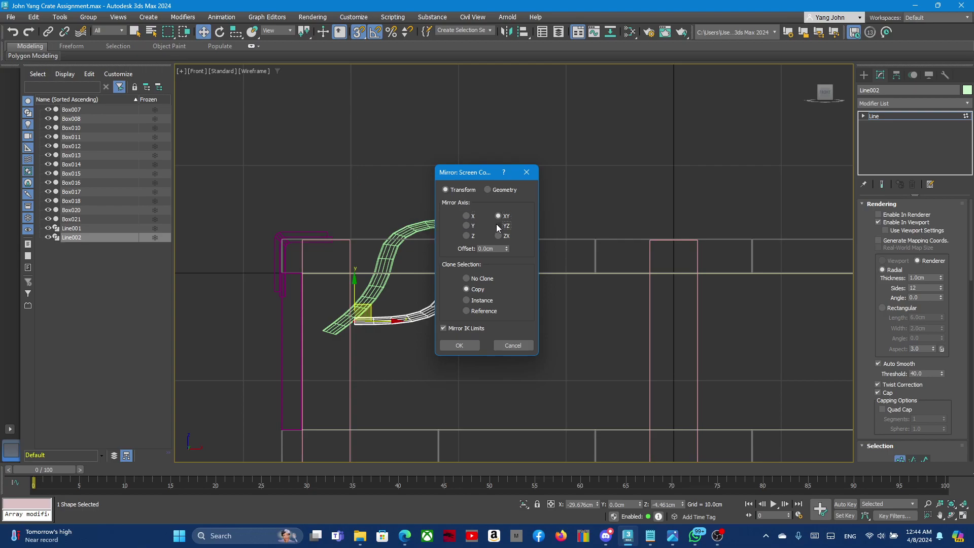
pyautogui.click(498, 226)
pyautogui.click(466, 236)
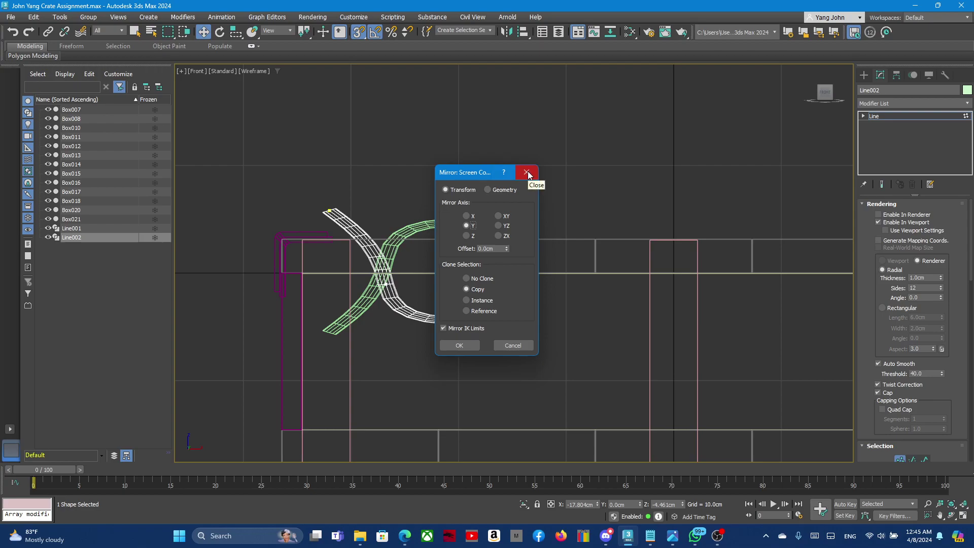
pyautogui.click(515, 345)
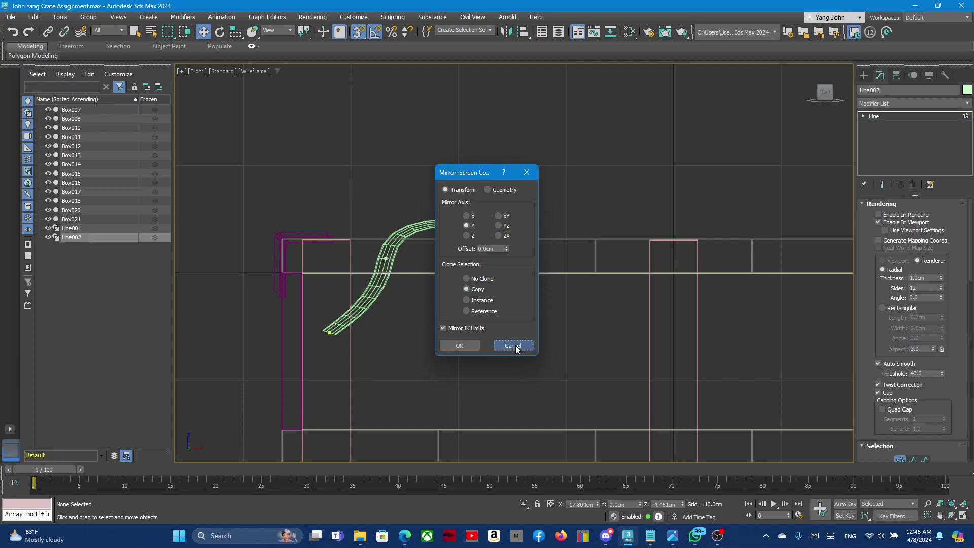
# Deselect the end vertex and convert Line001 to an Editable Poly.
pyautogui.scroll(3, 500, 240)
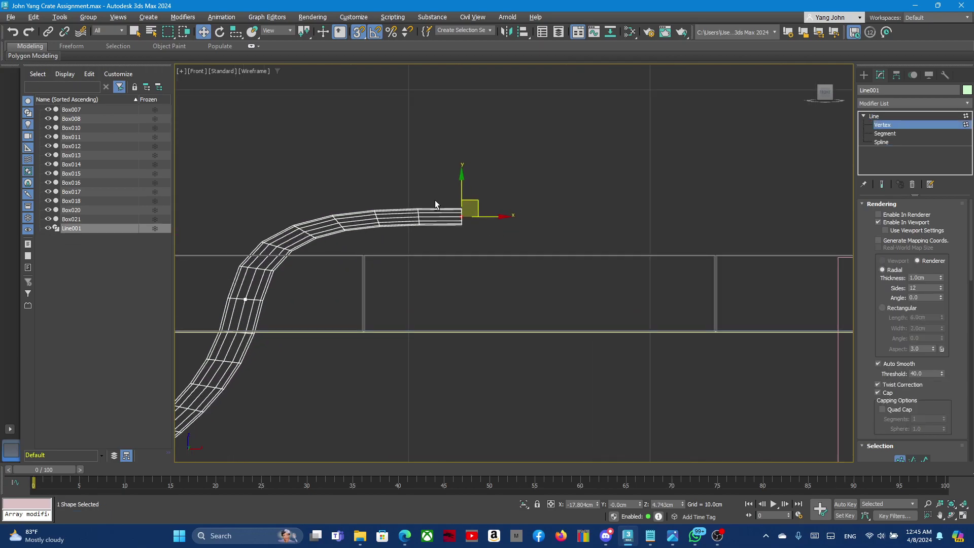
pyautogui.click(607, 184)
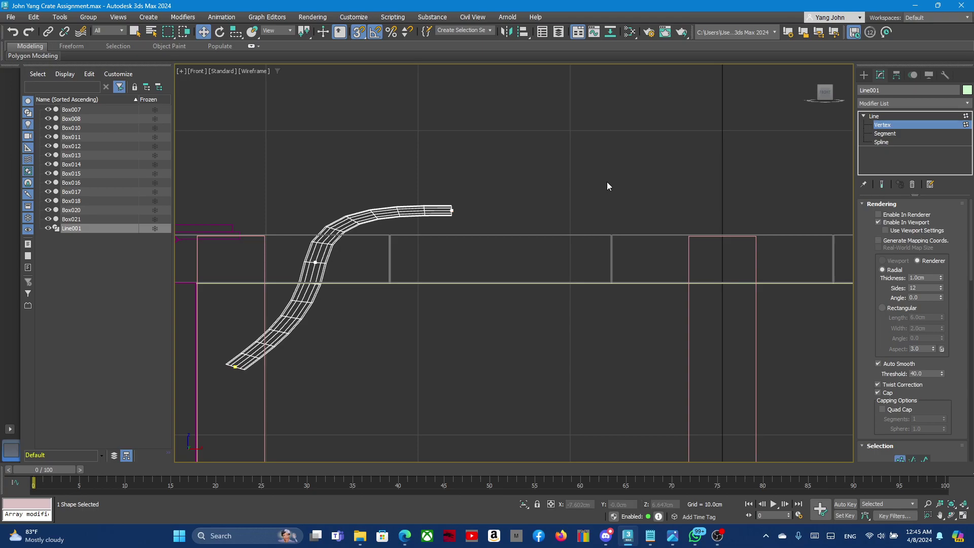
pyautogui.scroll(-2, 607, 186)
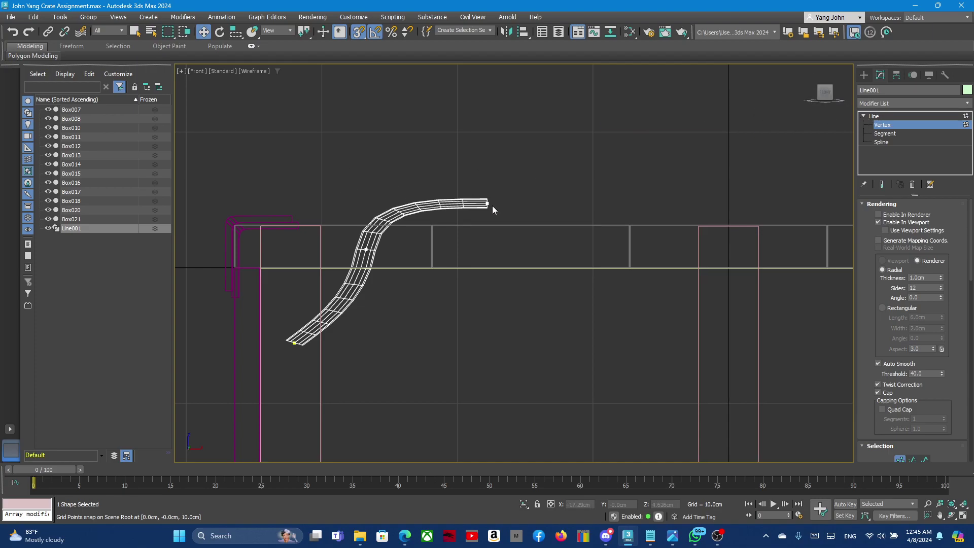
pyautogui.rightClick(427, 205)
pyautogui.moveTo(456, 328)
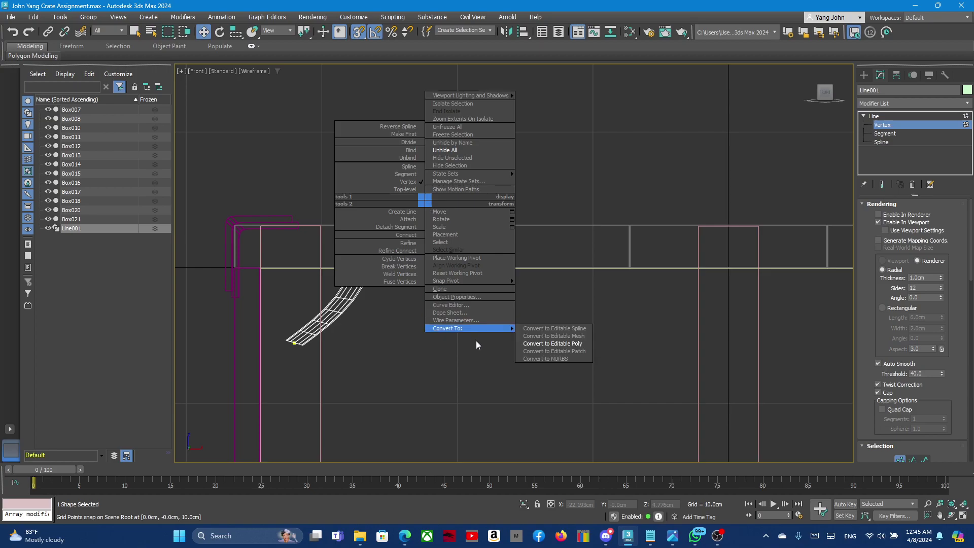
pyautogui.click(552, 343)
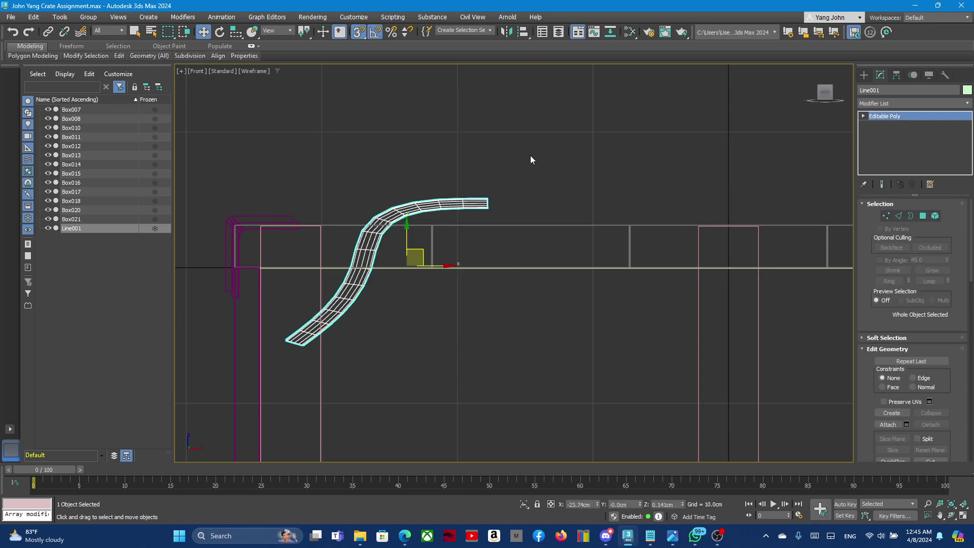
# Clear the selection and switch to the four-viewport layout.
pyautogui.click(481, 182)
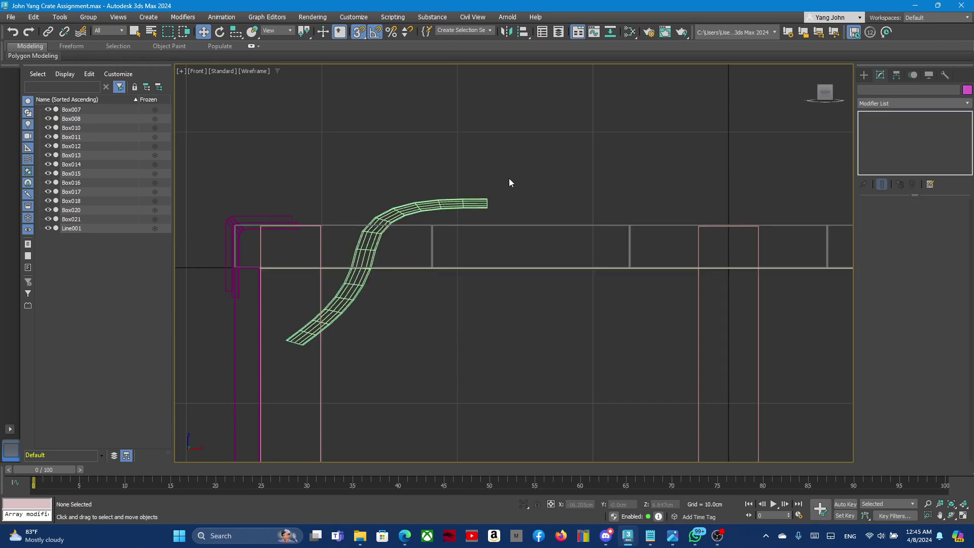
pyautogui.moveTo(468, 181); pyautogui.dragTo(514, 250)
pyautogui.click(481, 191)
pyautogui.hotkey('alt', 'w')
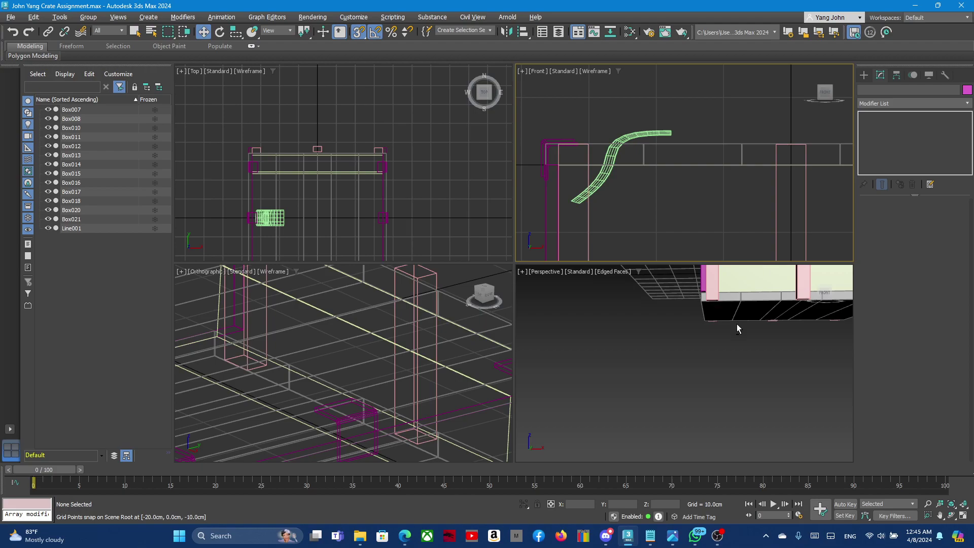
# Maximize the Perspective view and orbit in on the crate lid, trying handle and lid selections.
pyautogui.hotkey('alt', 'w')
pyautogui.keyDown('alt'); pyautogui.moveTo(670, 320); pyautogui.dragTo(595, 281, button='middle'); pyautogui.keyUp('alt')
pyautogui.scroll(3, 608, 173)
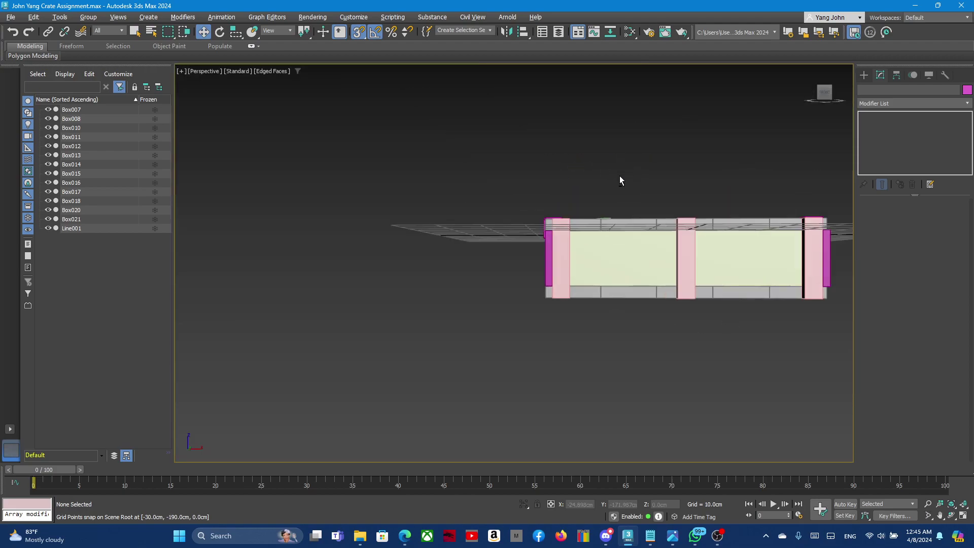
pyautogui.moveTo(622, 181)
pyautogui.keyDown('alt'); pyautogui.mouseDown(button='middle')
pyautogui.moveTo(573, 220)
pyautogui.moveTo(555, 215)
pyautogui.moveTo(717, 181)
pyautogui.moveTo(597, 156)
pyautogui.mouseUp(button='middle'); pyautogui.keyUp('alt')
pyautogui.click(702, 177)
pyautogui.scroll(3, 717, 181)
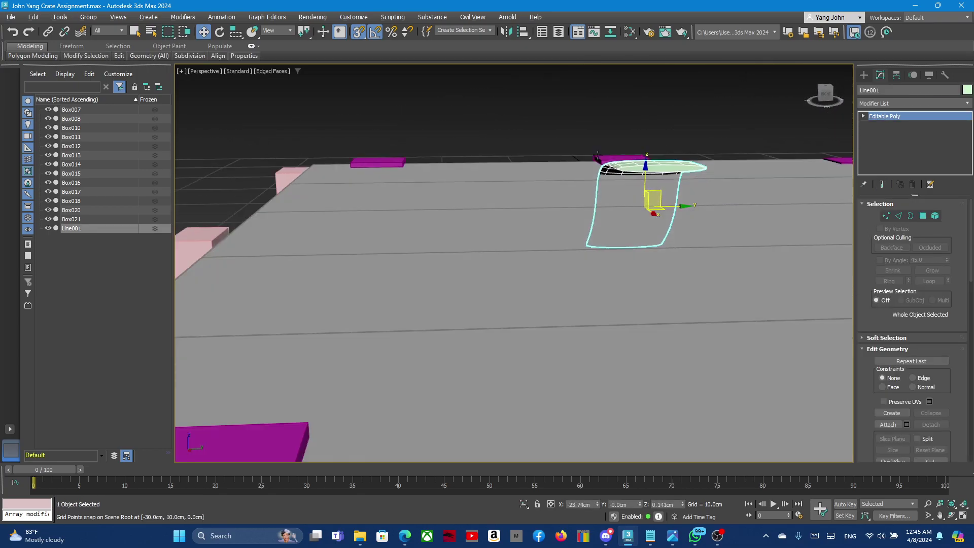
pyautogui.keyDown('ctrl'); pyautogui.click(599, 165); pyautogui.keyUp('ctrl')
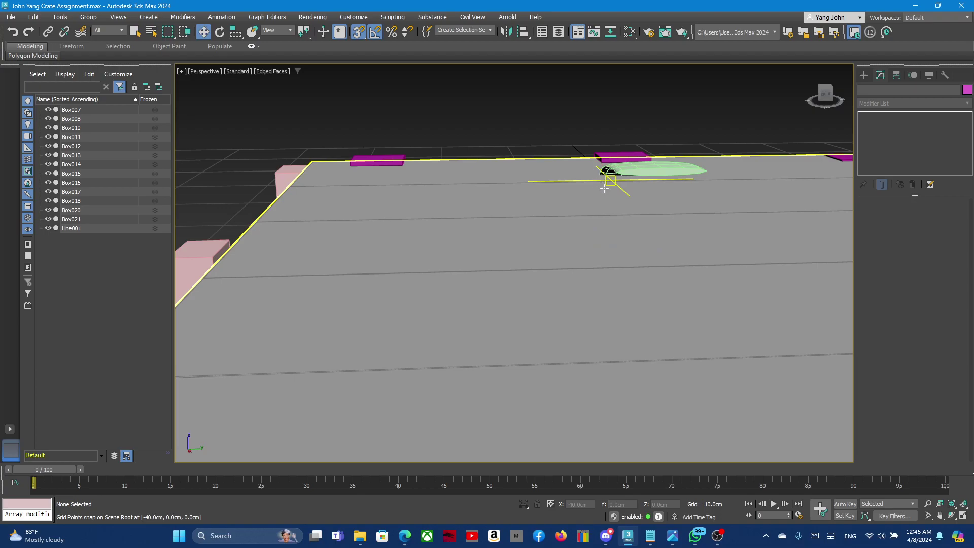
pyautogui.keyDown('alt'); pyautogui.click(628, 202); pyautogui.keyUp('alt')
pyautogui.keyDown('alt'); pyautogui.click(659, 172); pyautogui.keyUp('alt')
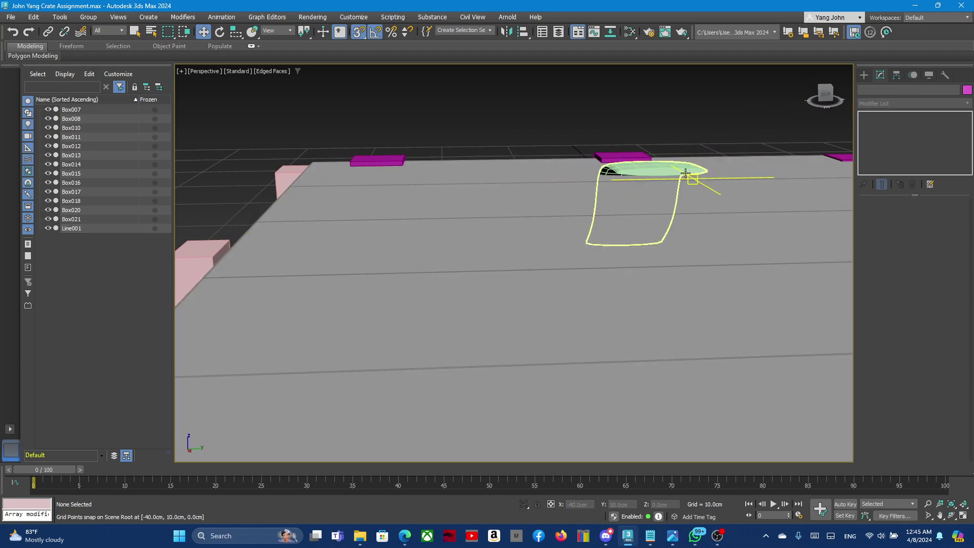
# Select only Line001, return to the four-view layout, and activate the Front viewport.
pyautogui.click(102, 231)
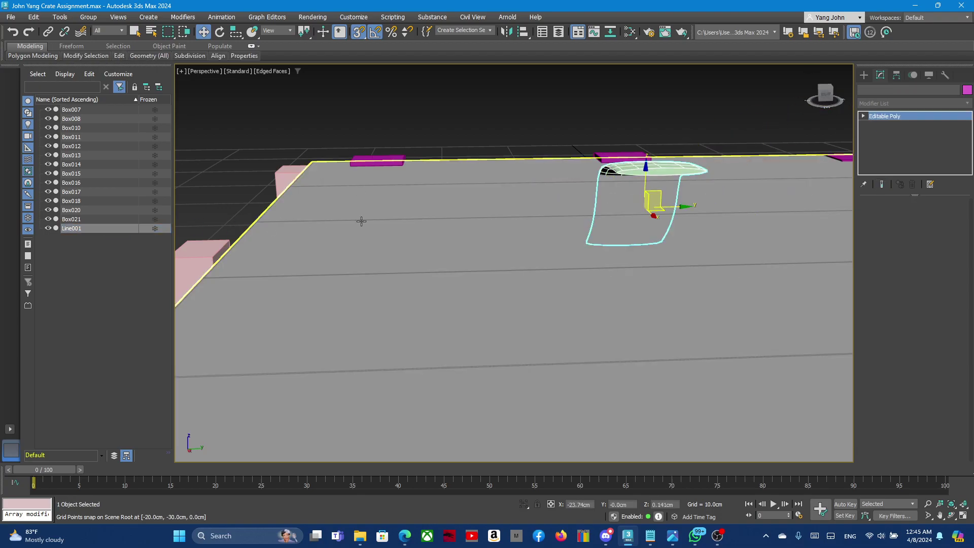
pyautogui.hotkey('ctrl', 'd')
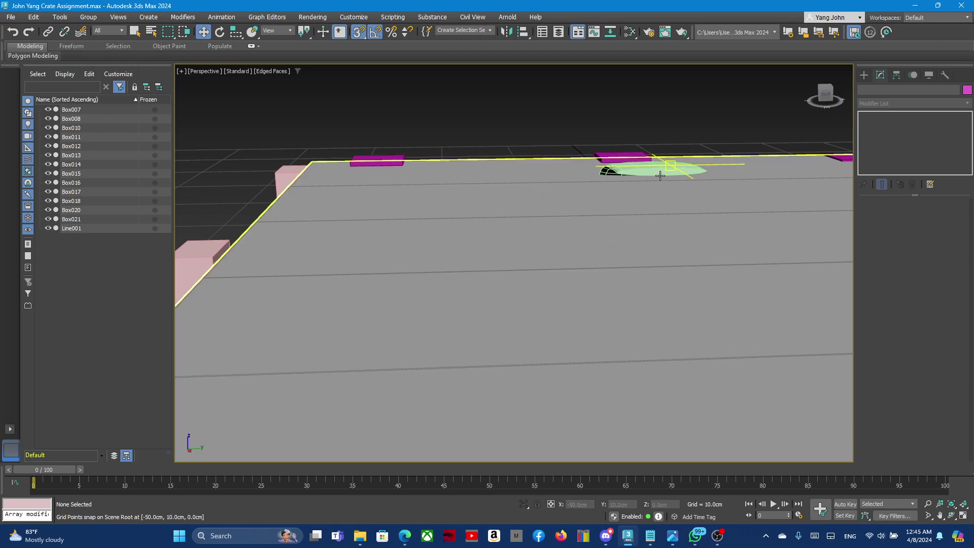
pyautogui.click(660, 174)
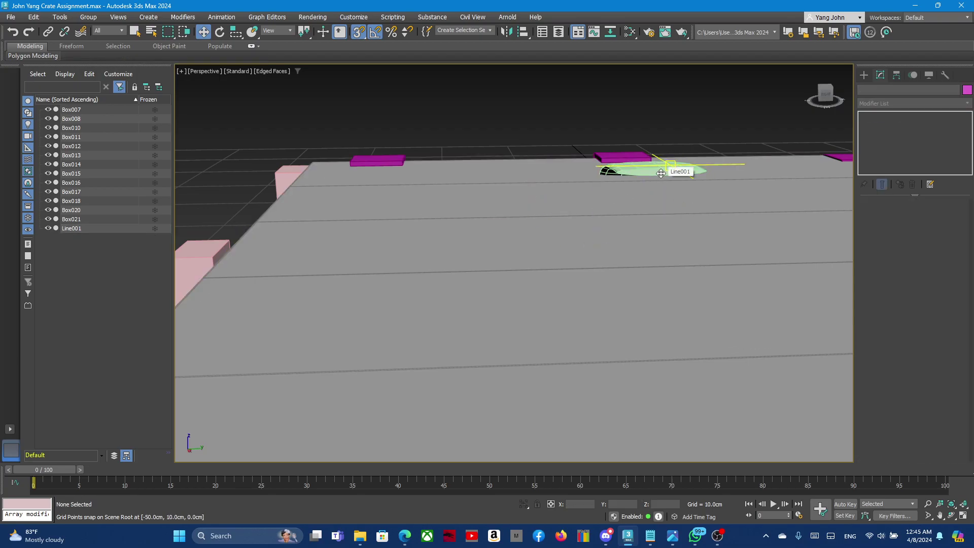
pyautogui.click(660, 174)
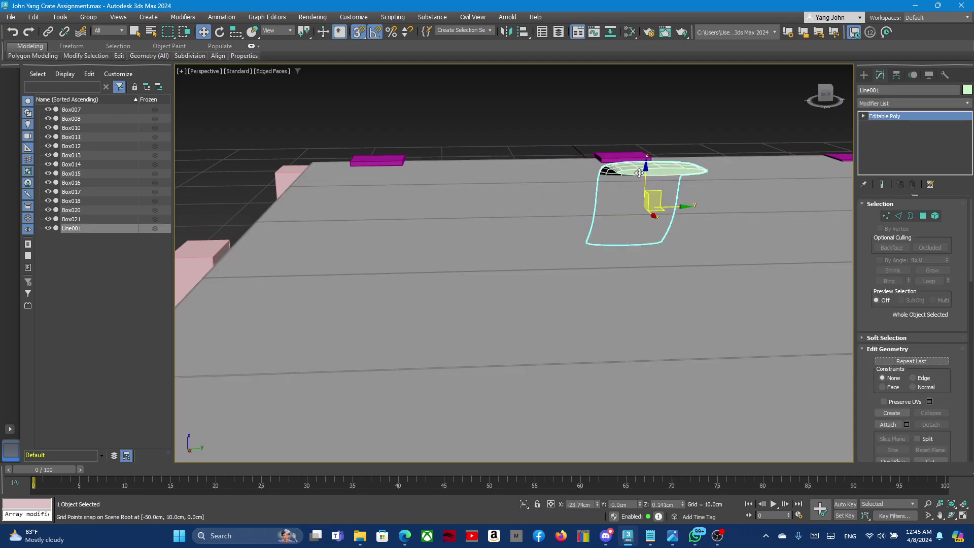
pyautogui.keyDown('ctrl'); pyautogui.click(643, 175); pyautogui.keyUp('ctrl')
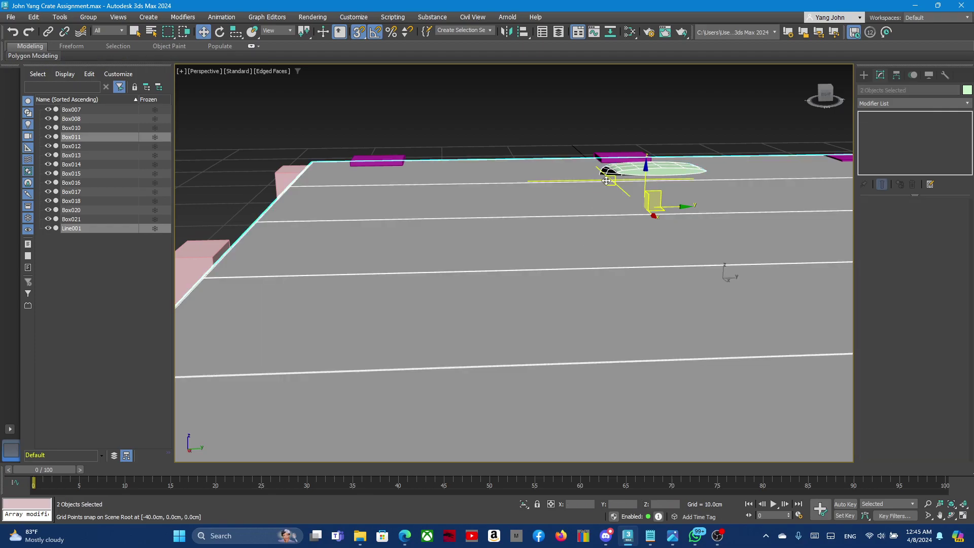
pyautogui.hotkey('alt', 'w')
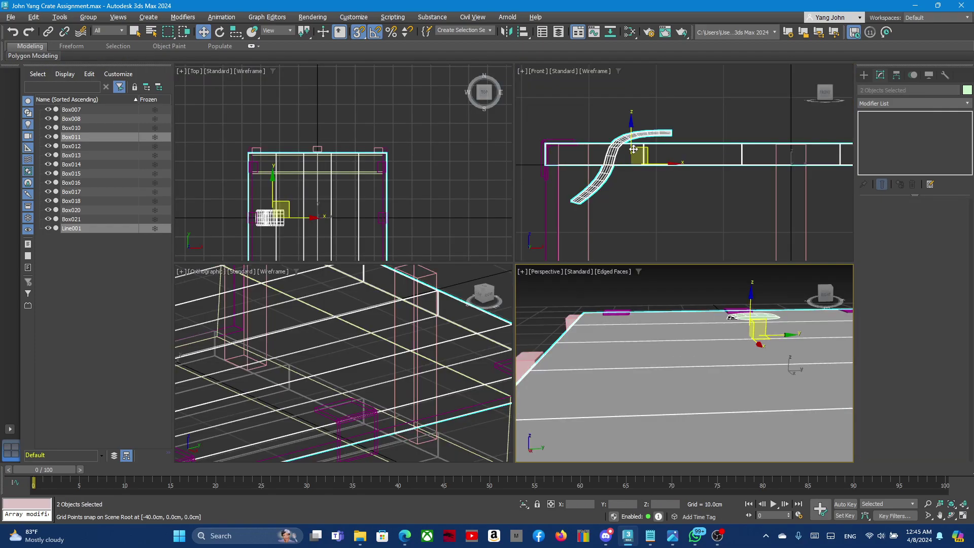
pyautogui.click(665, 129)
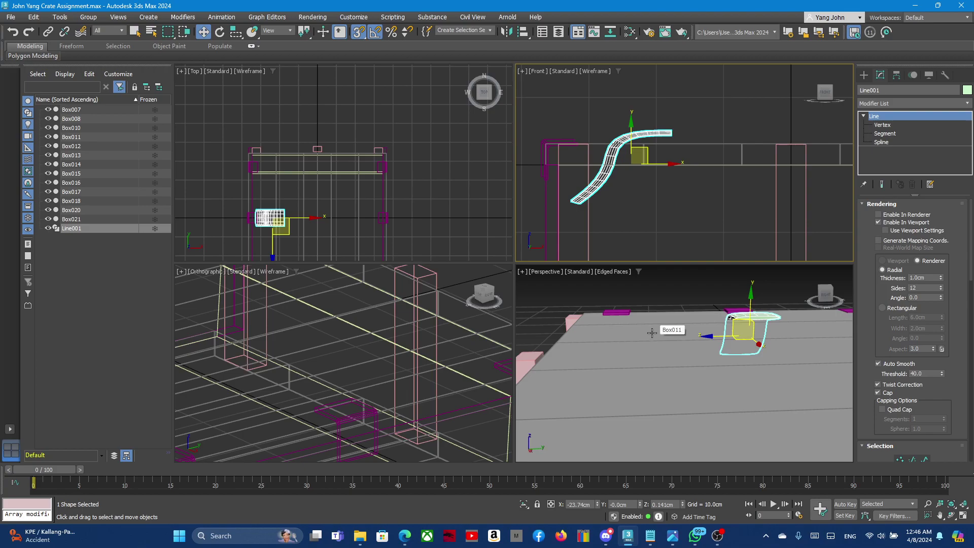
# Maximize the Perspective view, try moving the handle toward the pink posts, and undo the move.
pyautogui.middleClick(652, 335)
pyautogui.hotkey('alt', 'w')
pyautogui.scroll(-1, 756, 275)
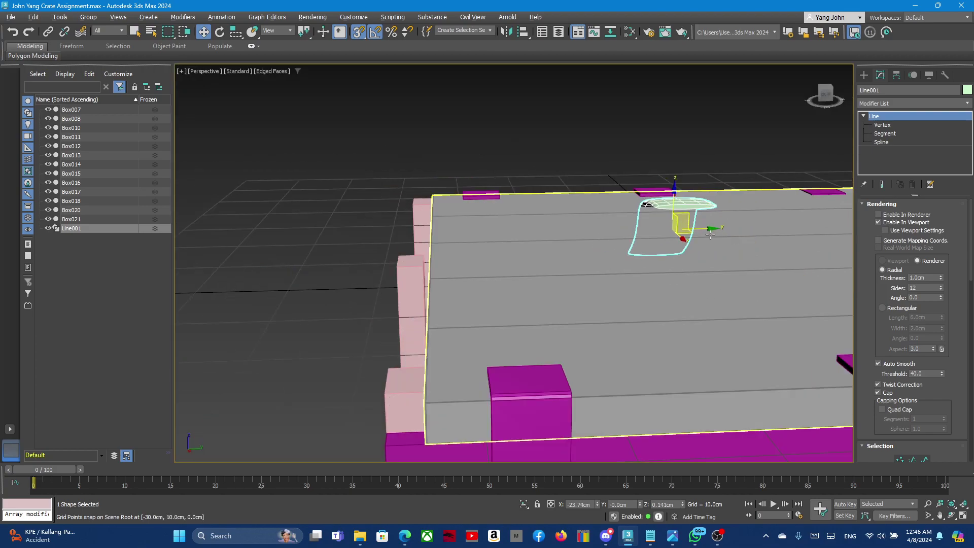
pyautogui.moveTo(711, 231)
pyautogui.mouseDown()
pyautogui.moveTo(489, 238)
pyautogui.moveTo(368, 255)
pyautogui.mouseUp()
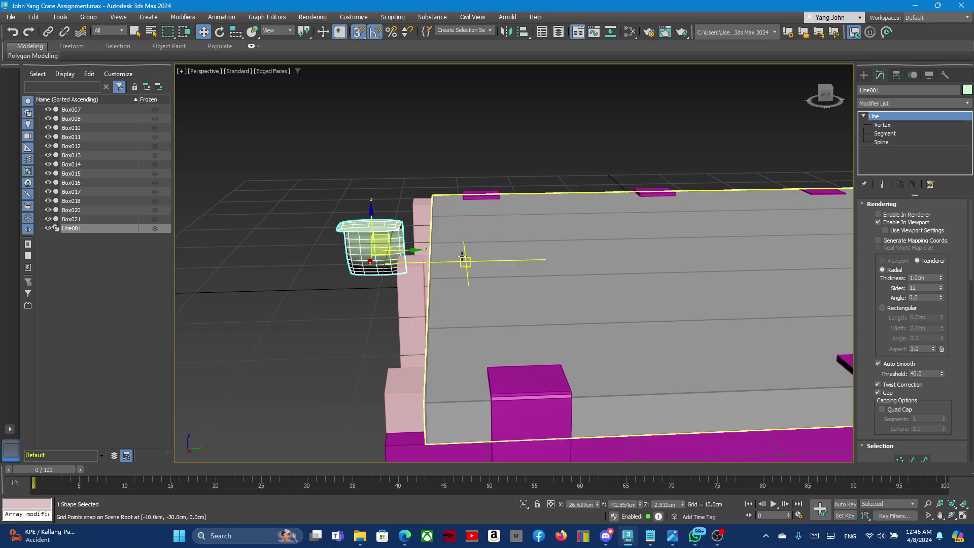
pyautogui.hotkey('ctrl', 'z')
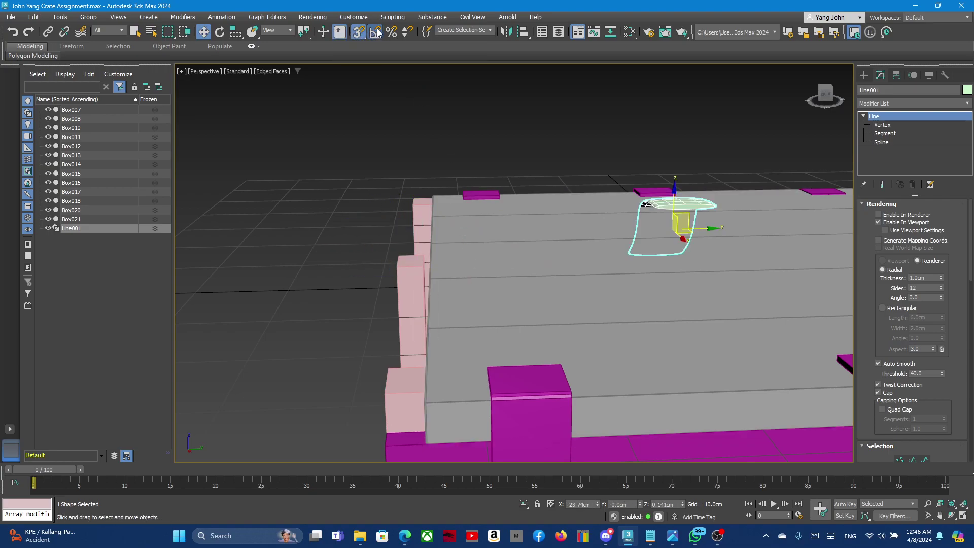
# Adjust the Grid and Snap Settings and drag Line001 off the lid beside the front-left post.
pyautogui.rightClick(375, 32)
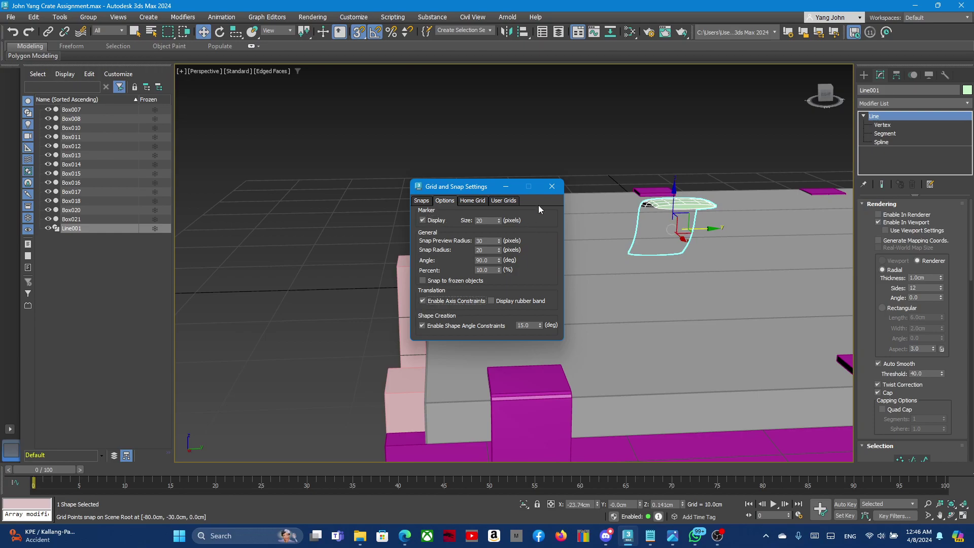
pyautogui.click(551, 186)
pyautogui.moveTo(674, 231); pyautogui.dragTo(335, 234)
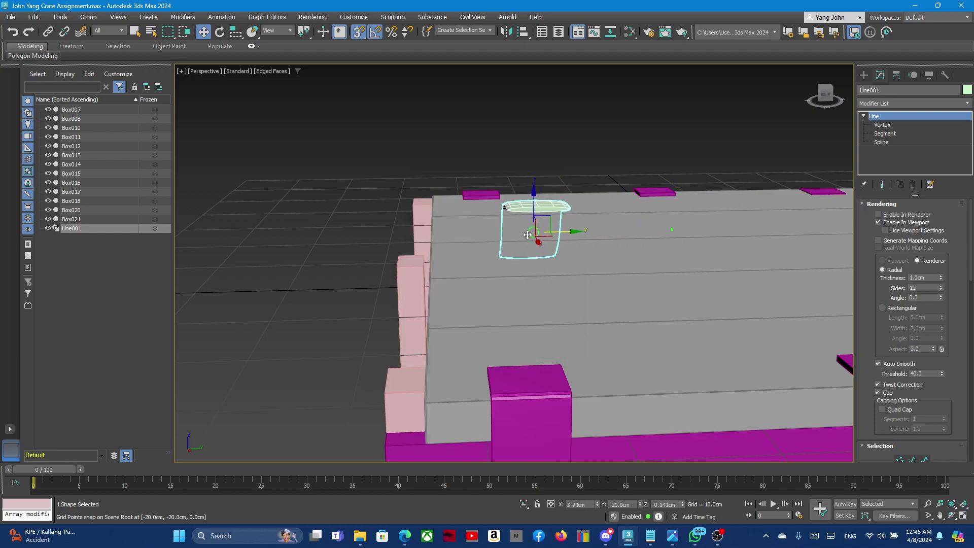
pyautogui.moveTo(334, 235)
pyautogui.keyDown('alt'); pyautogui.mouseDown(button='middle')
pyautogui.moveTo(452, 278)
pyautogui.moveTo(476, 258)
pyautogui.mouseUp(button='middle'); pyautogui.keyUp('alt')
pyautogui.keyDown('alt'); pyautogui.moveTo(392, 223); pyautogui.dragTo(355, 218, button='middle'); pyautogui.keyUp('alt')
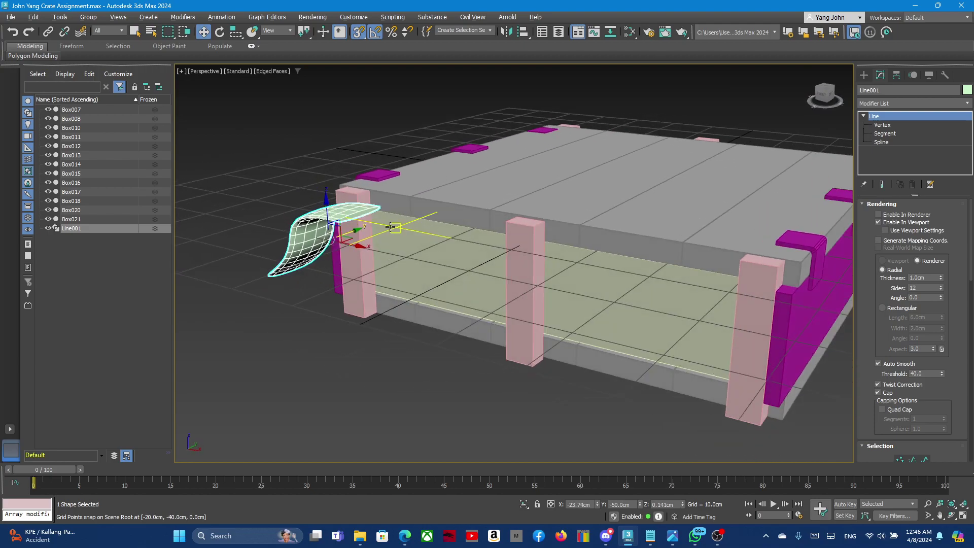
pyautogui.scroll(4, 304, 210)
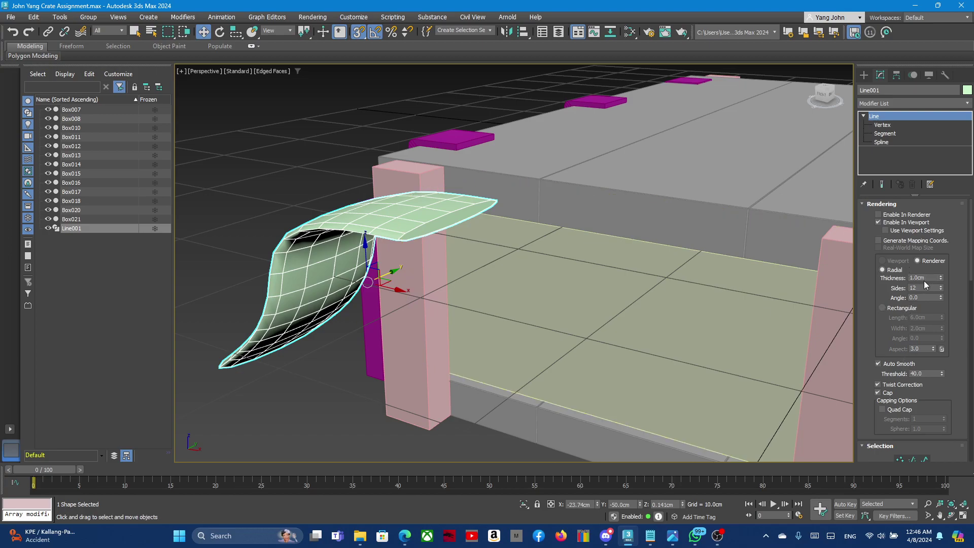
# Set the handle's rendering Thickness to 0.4cm and Sides to 10, then enter Segment level.
pyautogui.moveTo(941, 279); pyautogui.dragTo(938, 298)
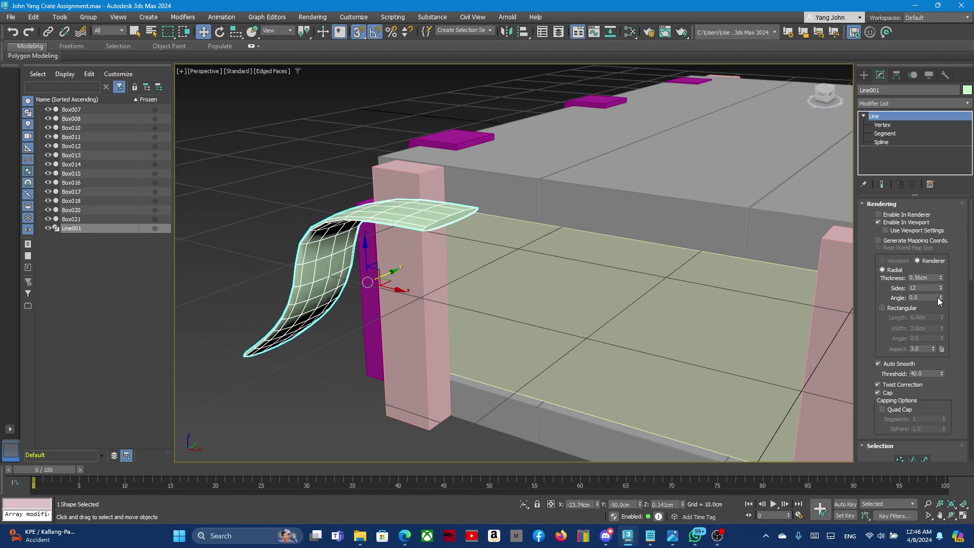
pyautogui.moveTo(941, 288)
pyautogui.mouseDown()
pyautogui.moveTo(929, 287)
pyautogui.moveTo(938, 289)
pyautogui.mouseUp()
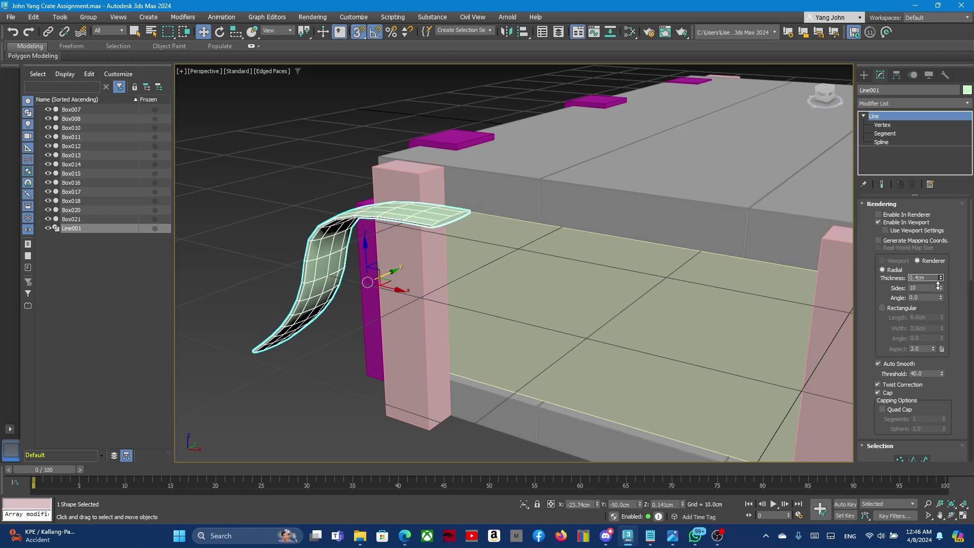
pyautogui.click(893, 134)
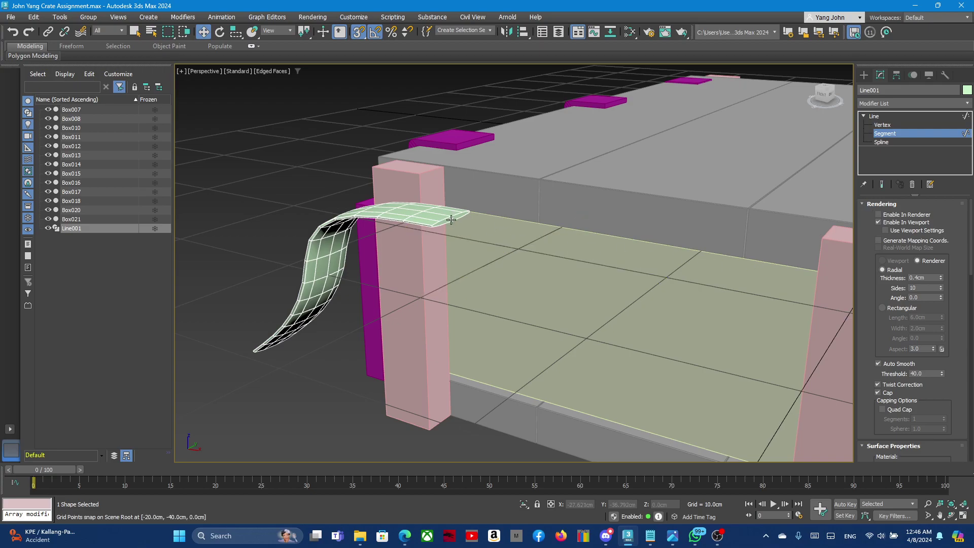
# Try rotating and scaling the handle segment, then undo those changes.
pyautogui.press('e')
pyautogui.moveTo(451, 220); pyautogui.dragTo(452, 222)
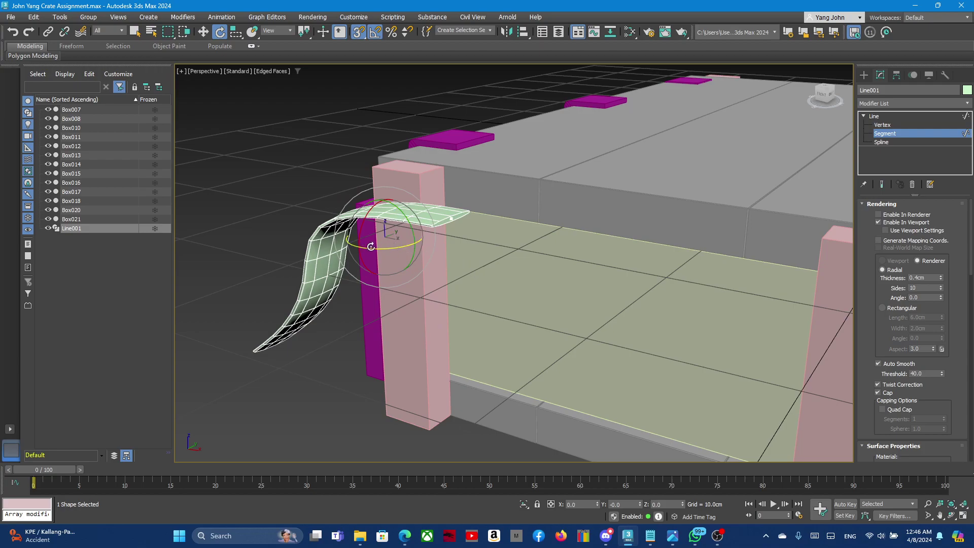
pyautogui.press('w')
pyautogui.press('e')
pyautogui.press('r')
pyautogui.moveTo(381, 242)
pyautogui.mouseDown()
pyautogui.moveTo(450, 246)
pyautogui.moveTo(363, 244)
pyautogui.mouseUp()
pyautogui.hotkey('ctrl', 'z')
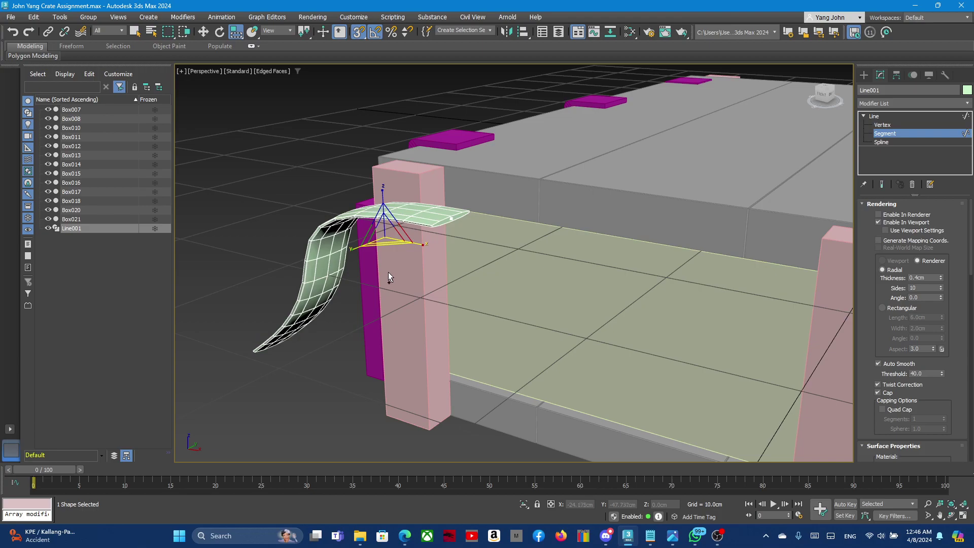
pyautogui.hotkey('ctrl', 'z')
pyautogui.hotkey('ctrl', 'z')
pyautogui.hotkey('ctrl', 'z')
pyautogui.hotkey('ctrl', 'z')
# Clear the segment selection, reselect Line001, and exit Segment level.
pyautogui.scroll(-3, 473, 266)
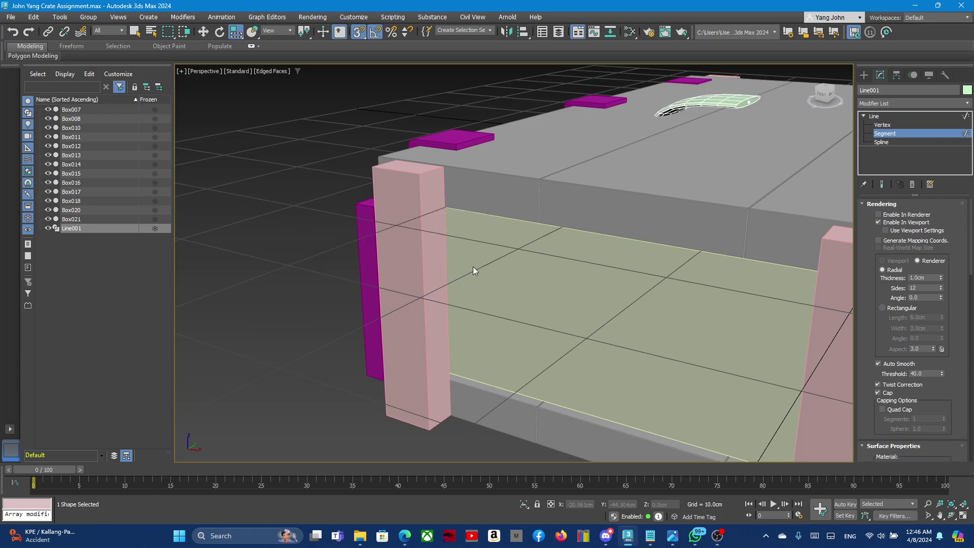
pyautogui.keyDown('alt'); pyautogui.moveTo(473, 266); pyautogui.dragTo(538, 249, button='middle'); pyautogui.keyUp('alt')
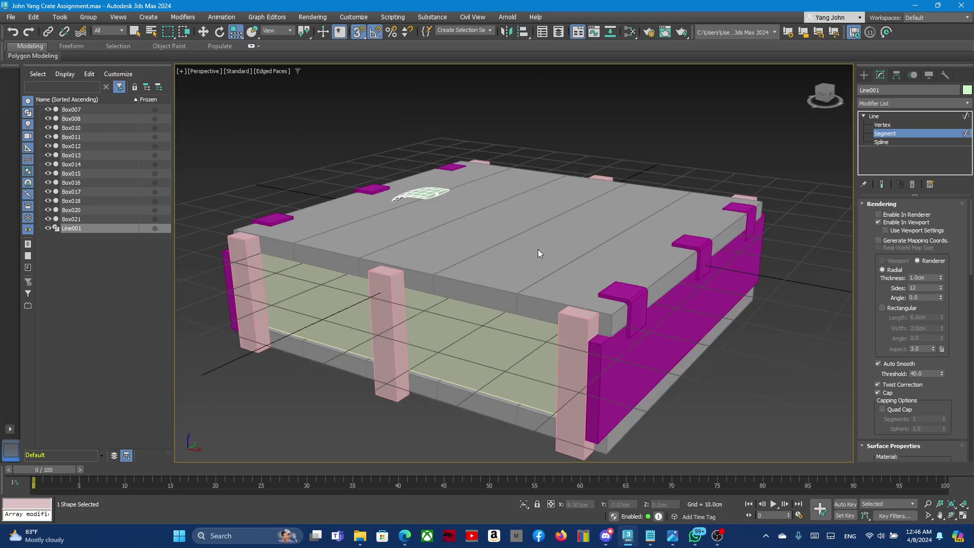
pyautogui.click(478, 239)
pyautogui.press('w')
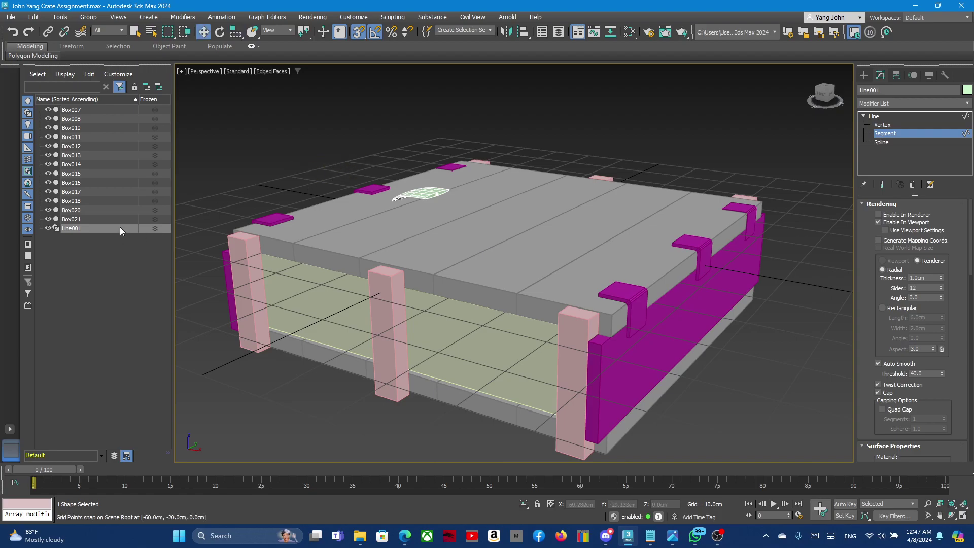
pyautogui.rightClick(120, 227)
pyautogui.click(84, 231)
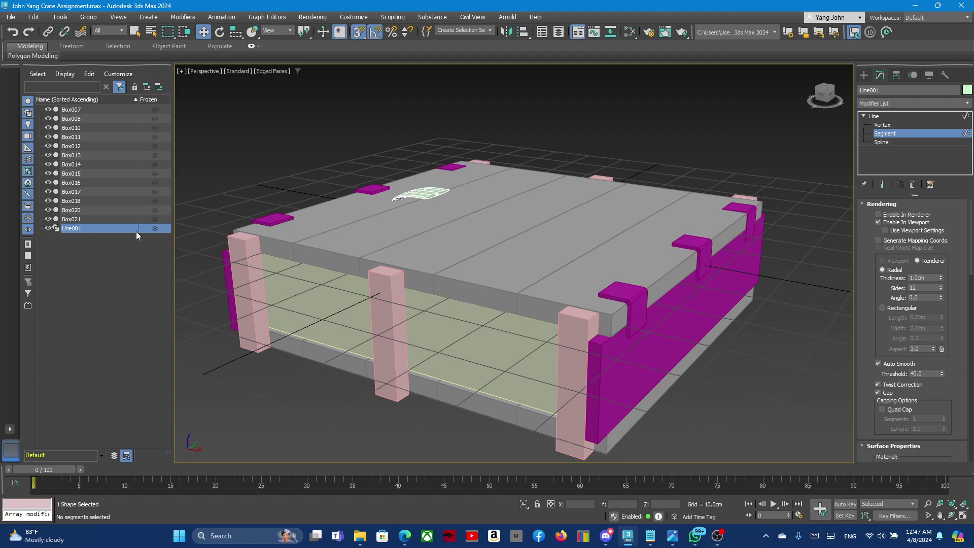
pyautogui.click(381, 226)
pyautogui.click(885, 133)
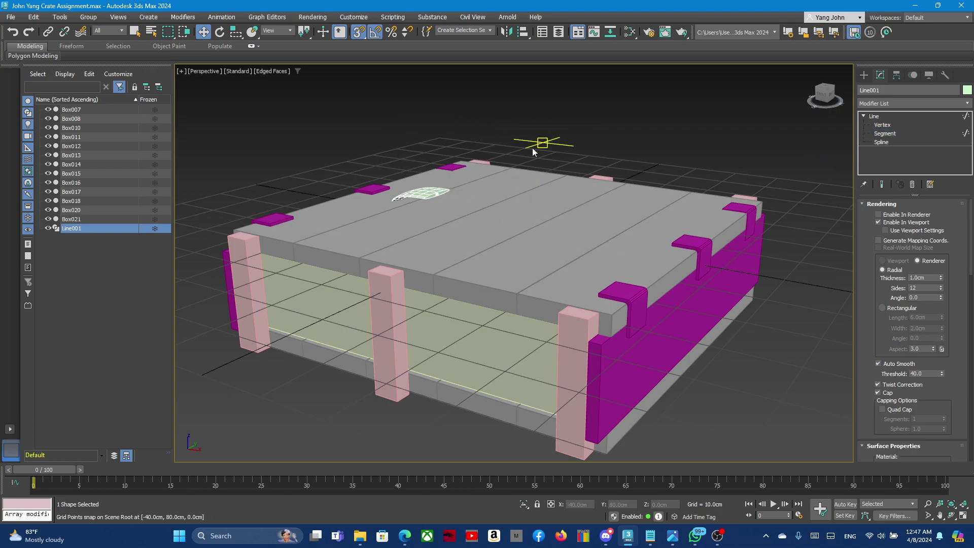
# In the four-view layout, select Line001 in the Front viewport and delete it.
pyautogui.hotkey('alt', 'w')
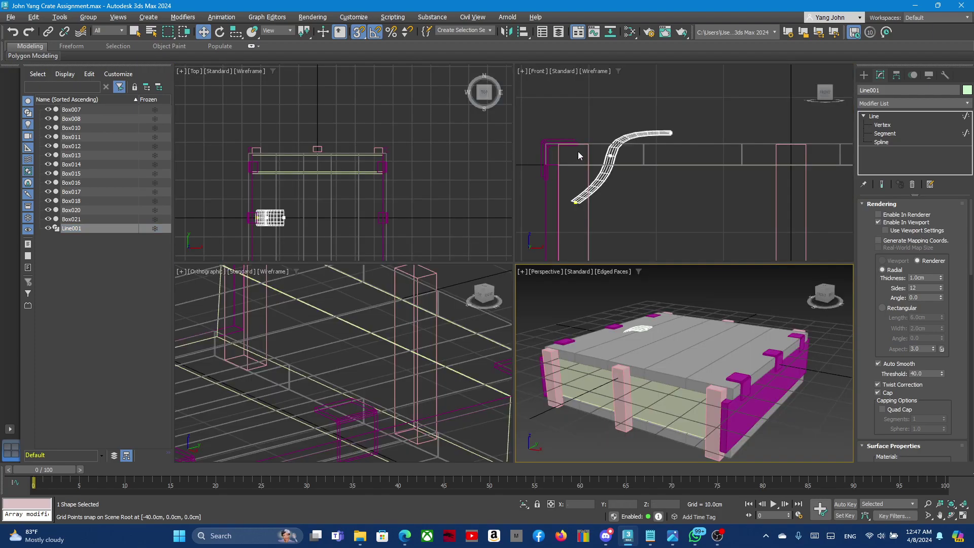
pyautogui.middleClick(550, 108)
pyautogui.moveTo(698, 227); pyautogui.dragTo(695, 228)
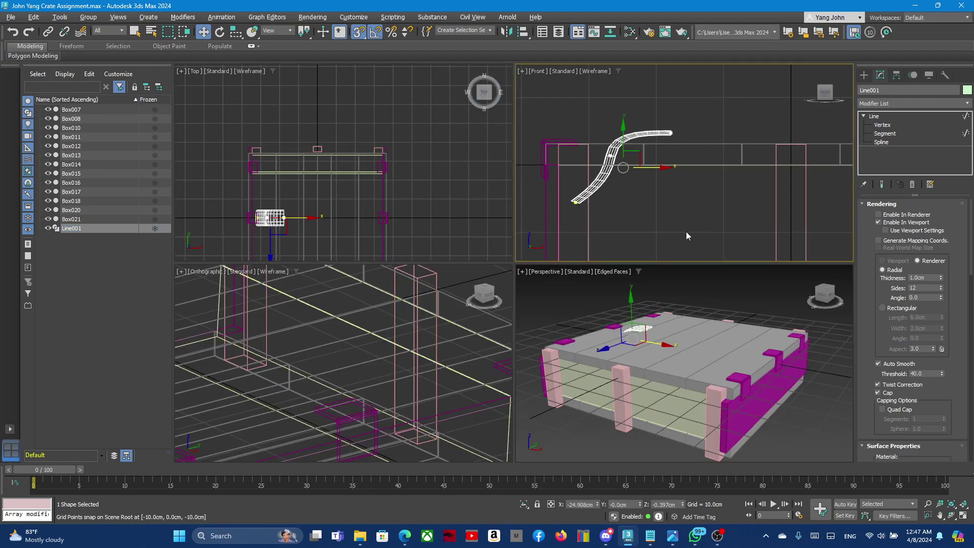
pyautogui.press('Delete')
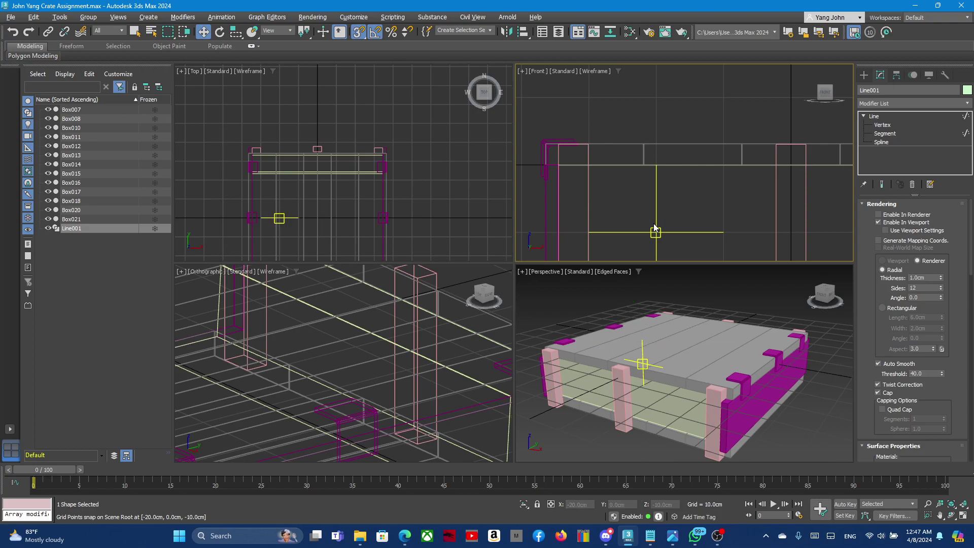
pyautogui.scroll(-2, 662, 181)
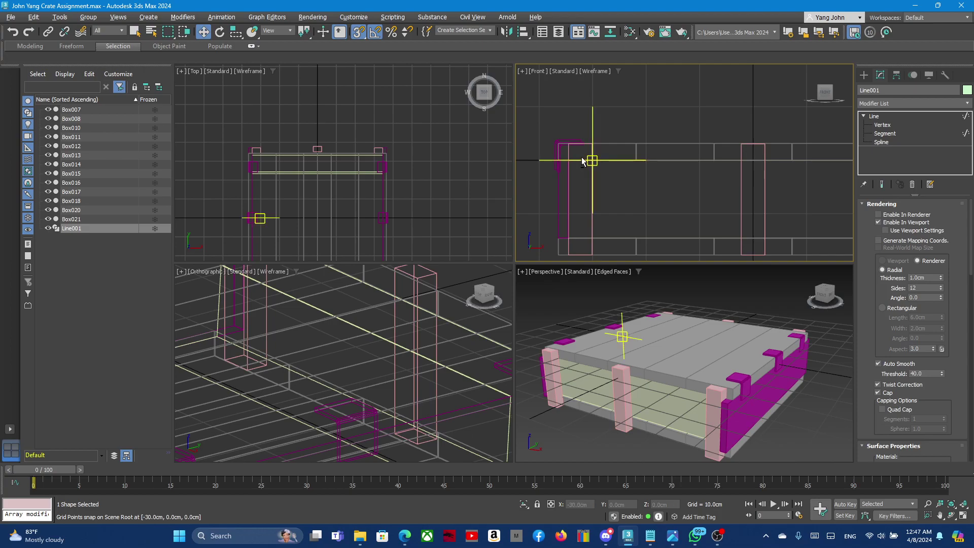
pyautogui.moveTo(589, 159)
pyautogui.mouseDown(button='middle')
pyautogui.moveTo(799, 175)
pyautogui.moveTo(810, 150)
pyautogui.mouseUp(button='middle')
pyautogui.scroll(1, 831, 162)
pyautogui.scroll(-2, 809, 149)
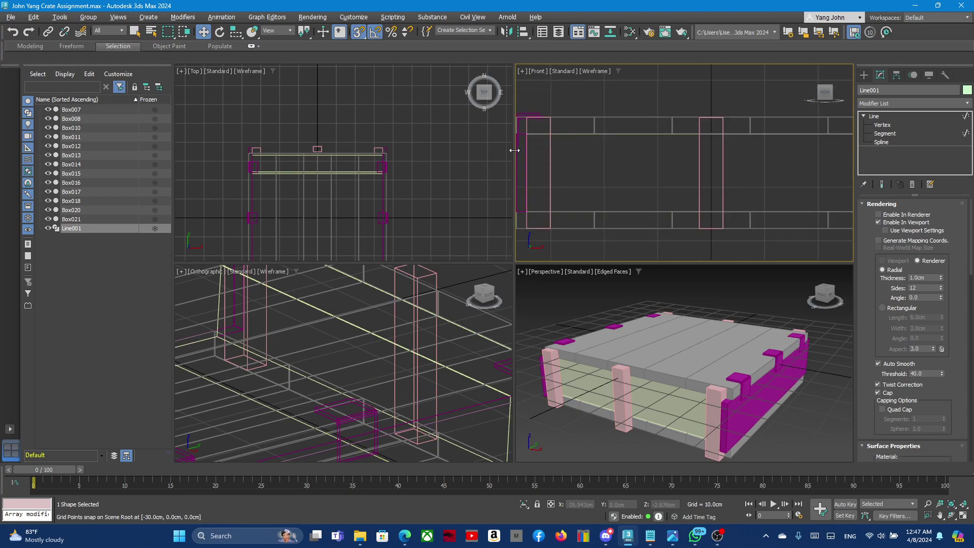
pyautogui.scroll(3, 677, 142)
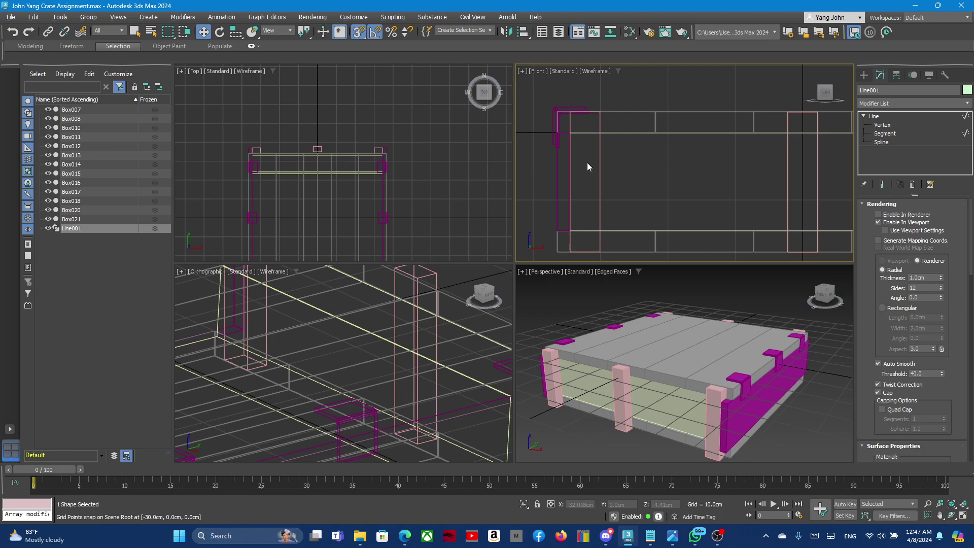
pyautogui.scroll(-2, 586, 162)
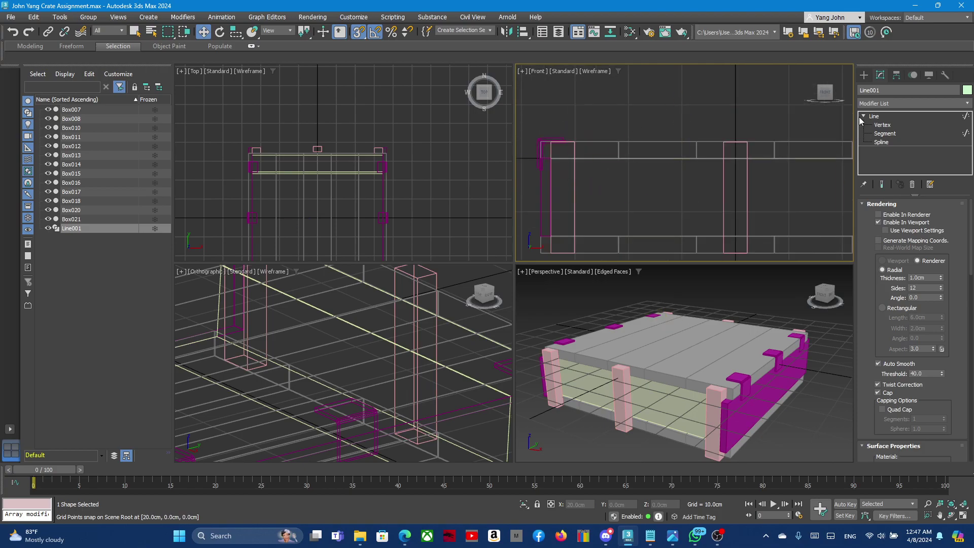
# Draw Line002 in the Front view: a dragged start plus three points looping over the lid.
pyautogui.click(863, 76)
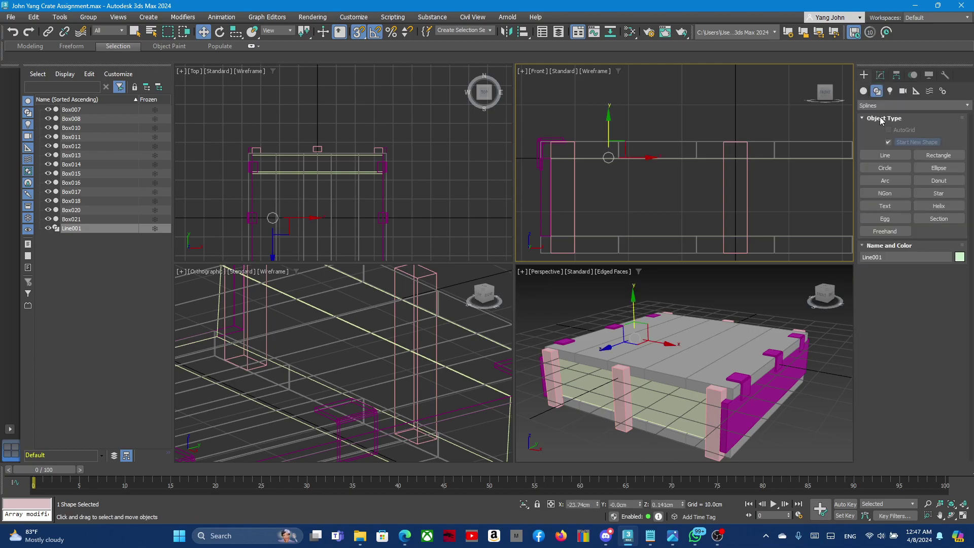
pyautogui.click(873, 156)
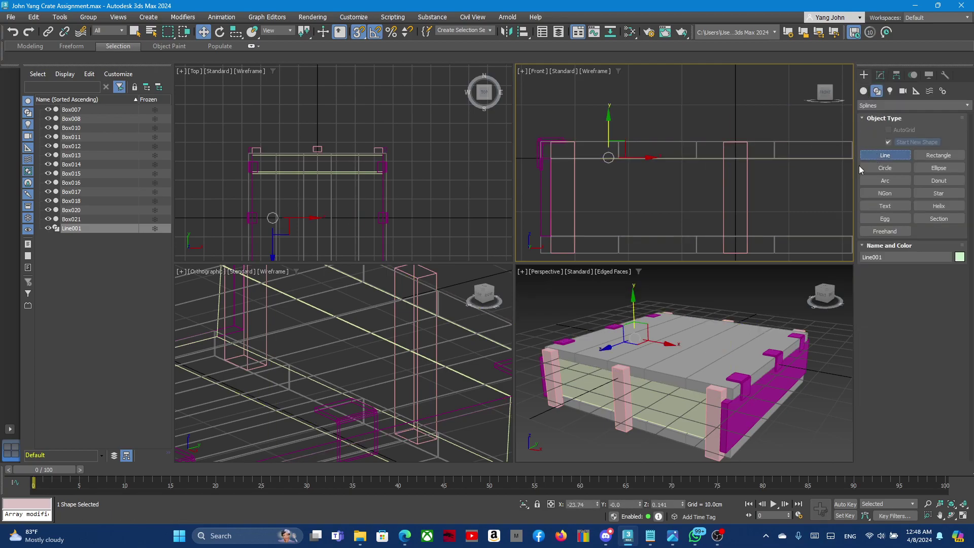
pyautogui.moveTo(563, 186); pyautogui.dragTo(607, 98)
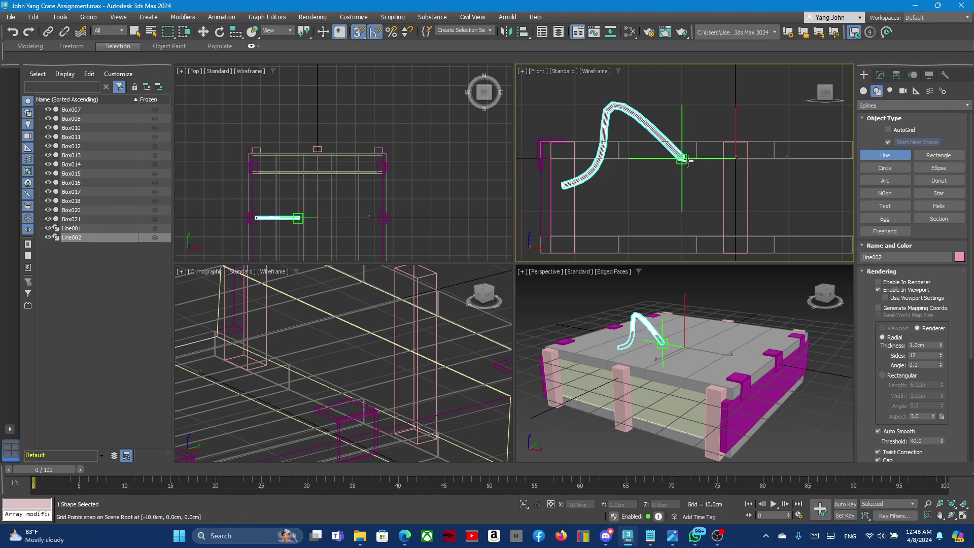
pyautogui.click(693, 161)
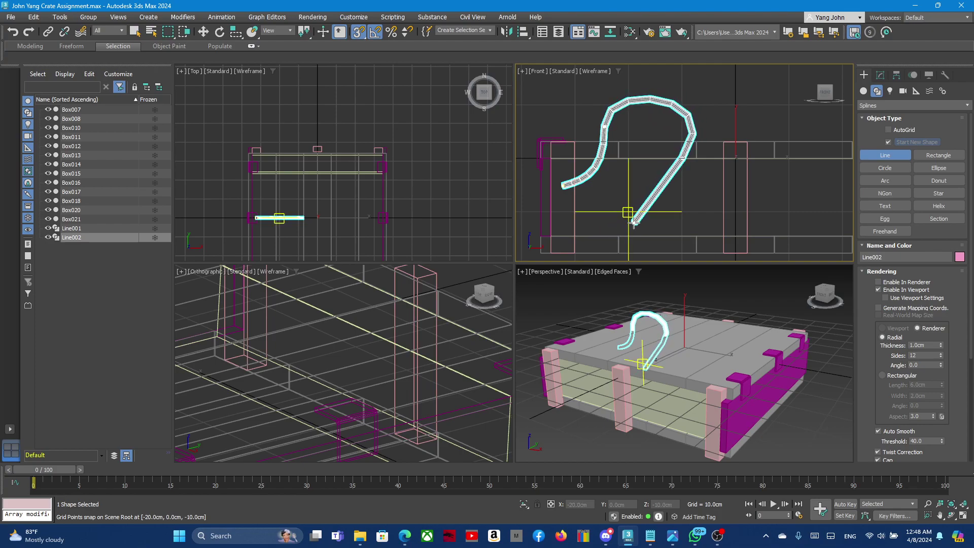
pyautogui.click(663, 199)
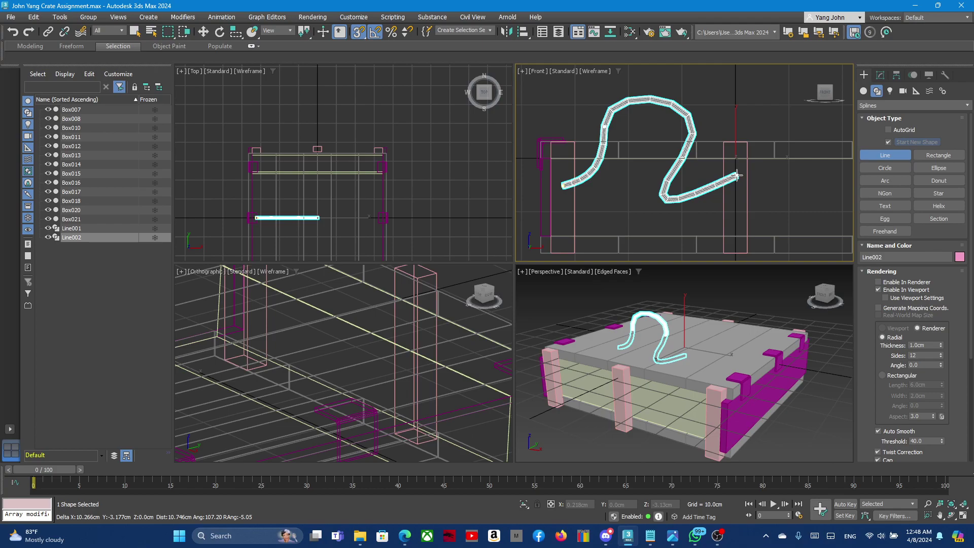
pyautogui.click(737, 175)
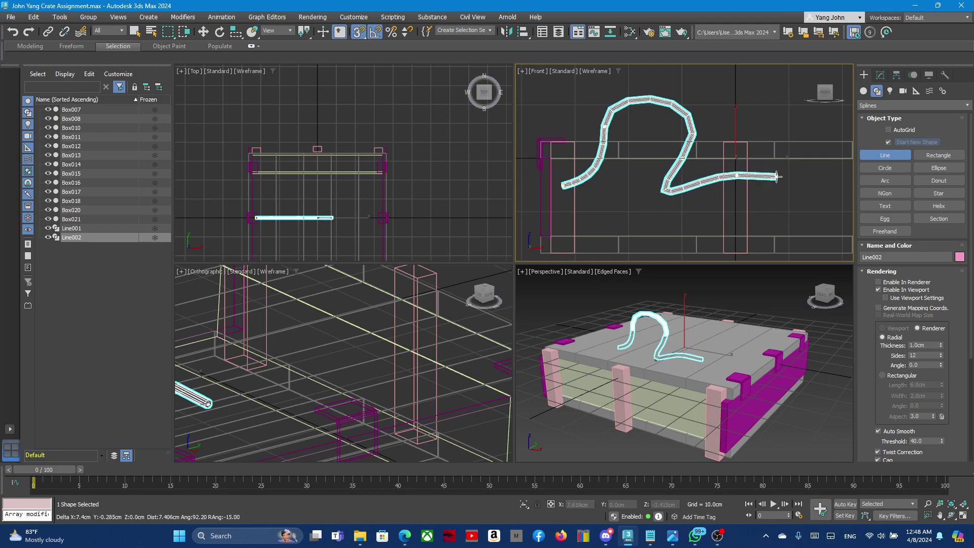
pyautogui.rightClick(760, 226)
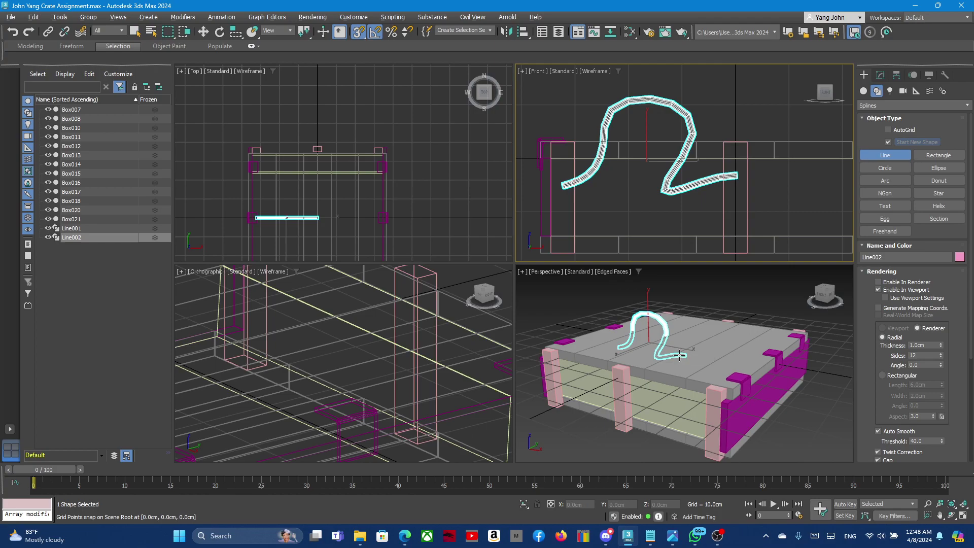
# Maximize the Perspective view and move Line002 to the crate lid's left edge.
pyautogui.hotkey('alt', 'w')
pyautogui.scroll(2, 441, 192)
pyautogui.scroll(2, 456, 218)
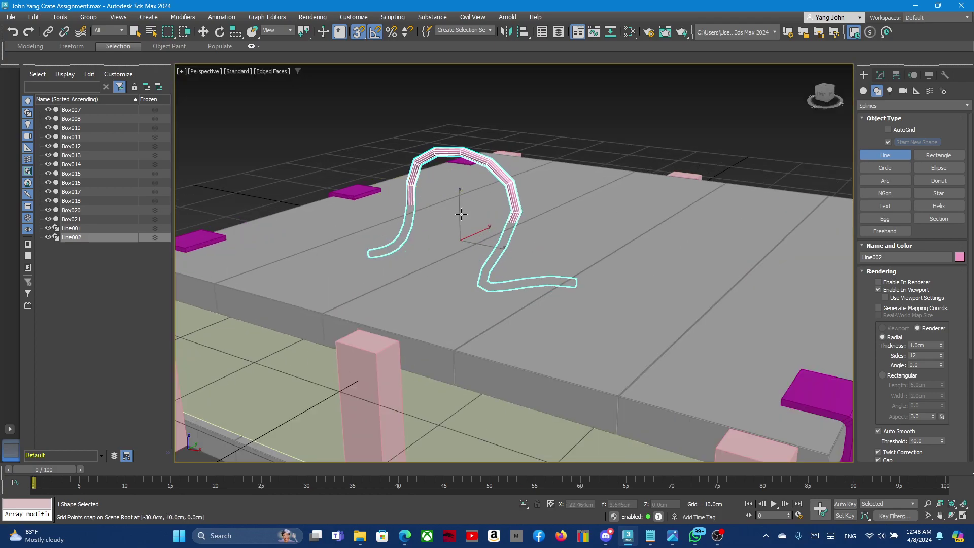
pyautogui.scroll(-2, 463, 218)
pyautogui.press('w')
pyautogui.keyDown('alt'); pyautogui.moveTo(463, 218); pyautogui.dragTo(458, 251, button='middle'); pyautogui.keyUp('alt')
pyautogui.moveTo(495, 211); pyautogui.dragTo(262, 264)
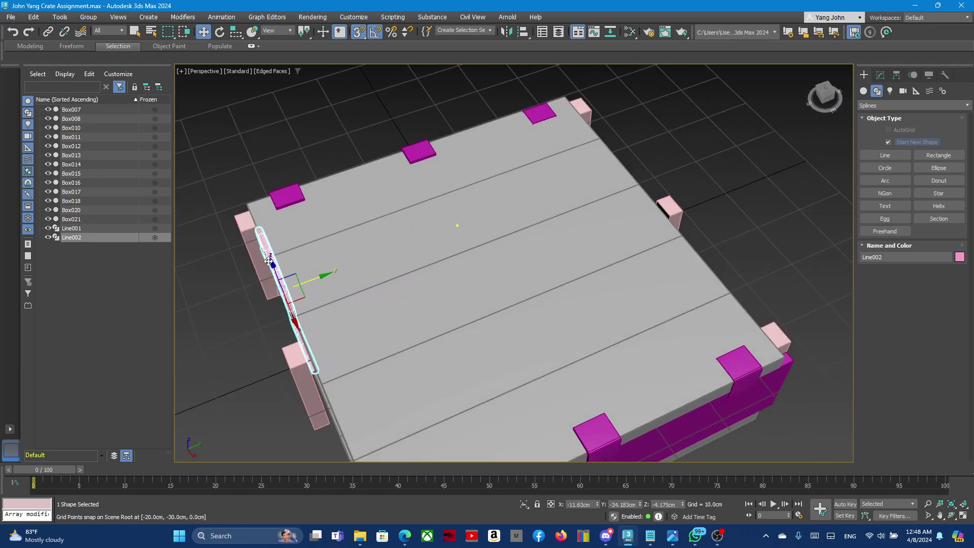
pyautogui.moveTo(262, 264)
pyautogui.keyDown('alt'); pyautogui.mouseDown(button='middle')
pyautogui.moveTo(291, 299)
pyautogui.moveTo(285, 276)
pyautogui.moveTo(401, 248)
pyautogui.mouseUp(button='middle'); pyautogui.keyUp('alt')
pyautogui.scroll(-2, 291, 300)
pyautogui.scroll(3, 291, 299)
pyautogui.scroll(2, 400, 247)
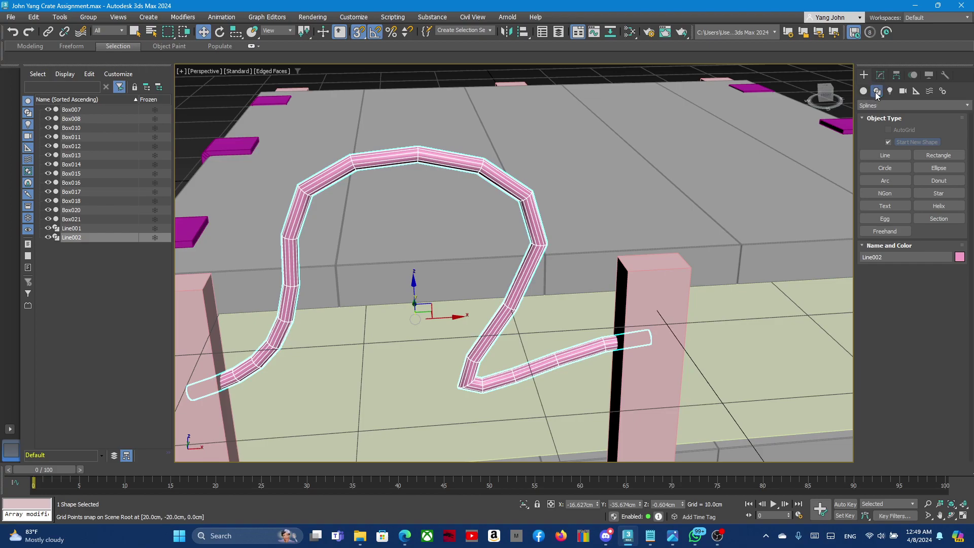
pyautogui.click(878, 157)
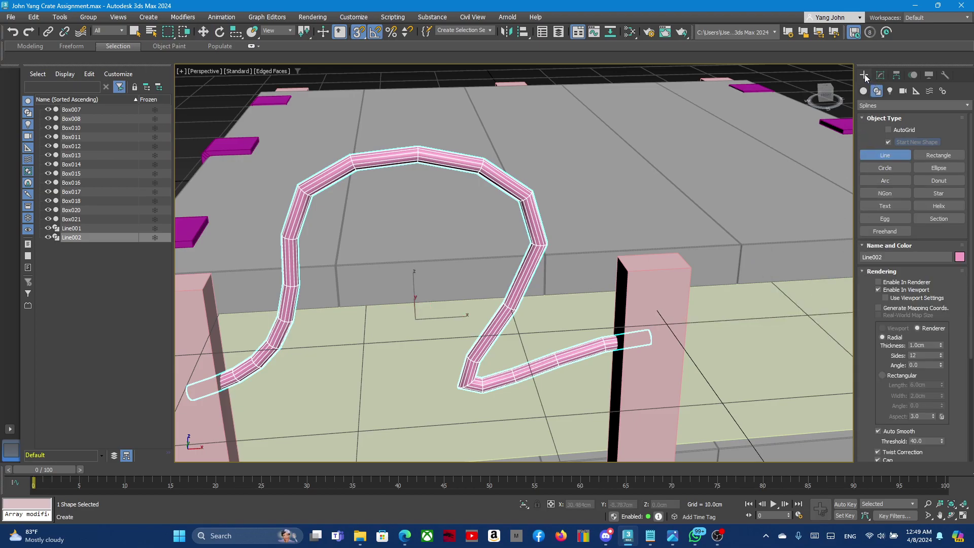
# Enter the line's Vertex sub-object level and maximize the Front viewport.
pyautogui.click(880, 75)
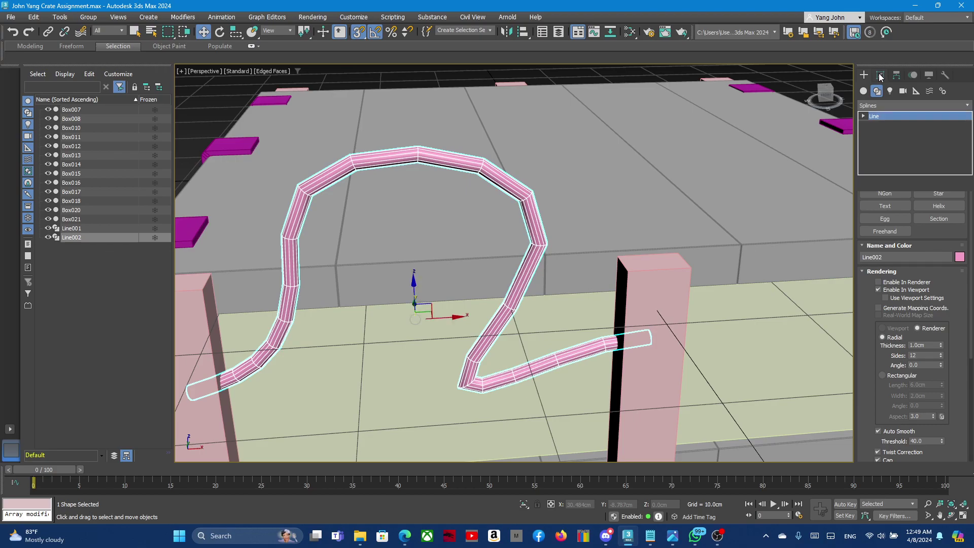
pyautogui.click(863, 116)
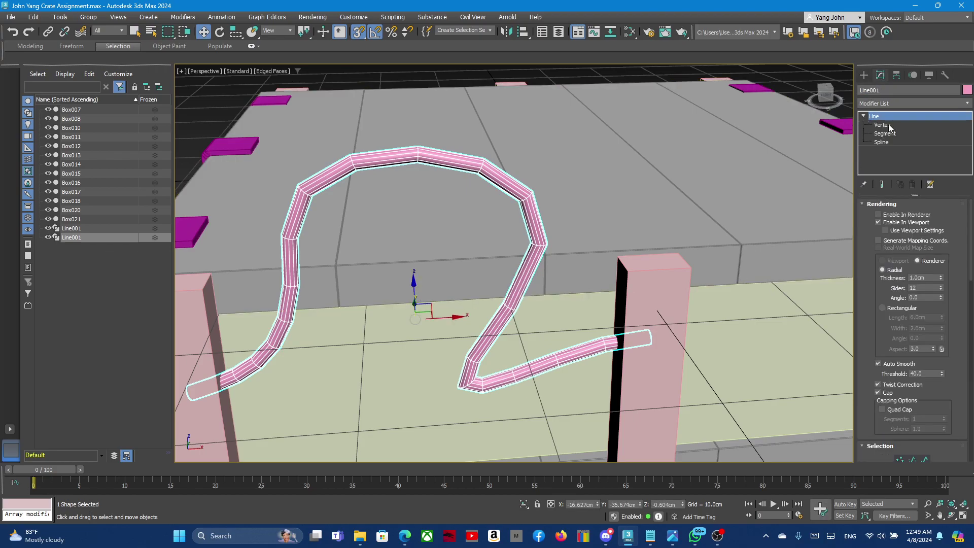
pyautogui.click(882, 125)
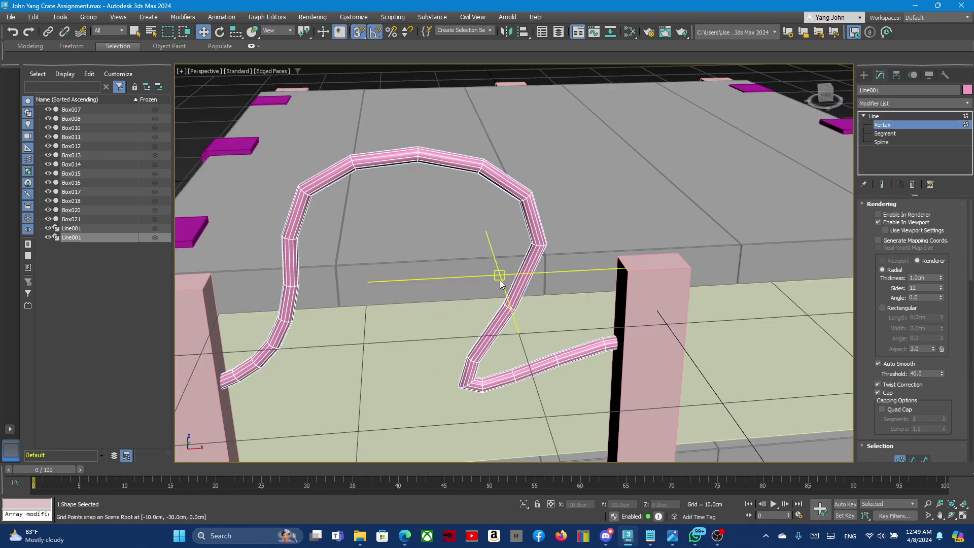
pyautogui.hotkey('alt', 'w')
pyautogui.hotkey('alt', 'w')
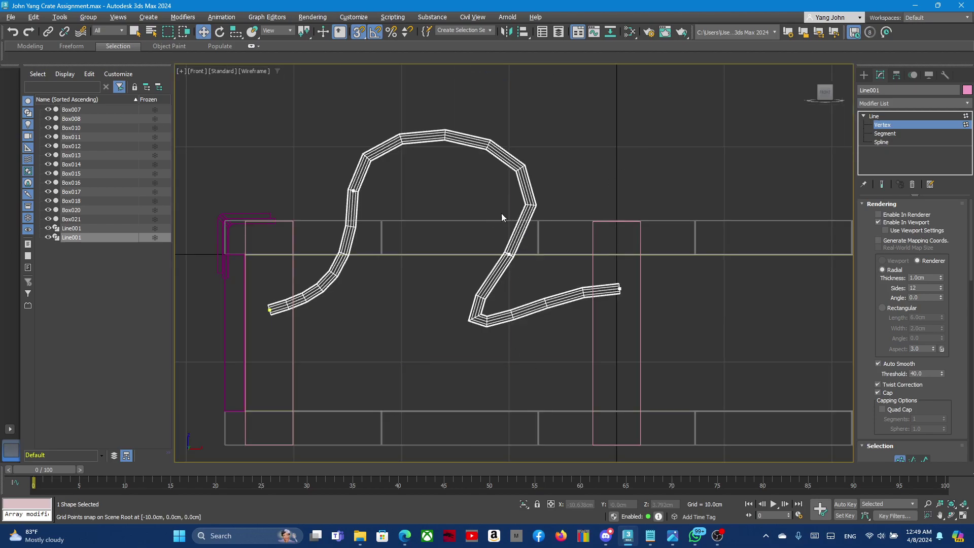
# Smooth the arch's right side by swinging a vertex's Bezier handle and shifting it right.
pyautogui.moveTo(531, 284)
pyautogui.mouseDown()
pyautogui.moveTo(569, 171)
pyautogui.moveTo(528, 212)
pyautogui.moveTo(500, 268)
pyautogui.mouseUp()
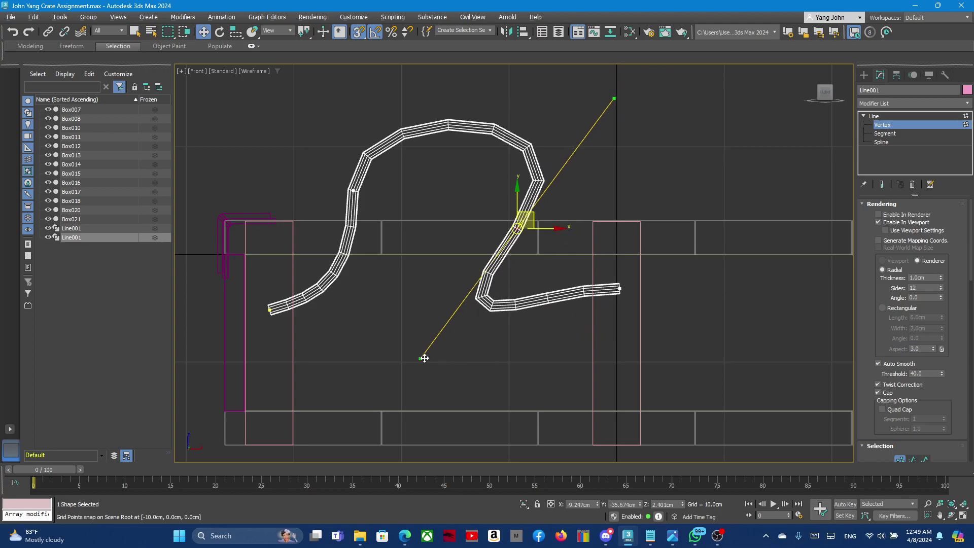
pyautogui.moveTo(425, 358)
pyautogui.mouseDown()
pyautogui.moveTo(587, 304)
pyautogui.moveTo(617, 150)
pyautogui.moveTo(637, 143)
pyautogui.moveTo(624, 159)
pyautogui.mouseUp()
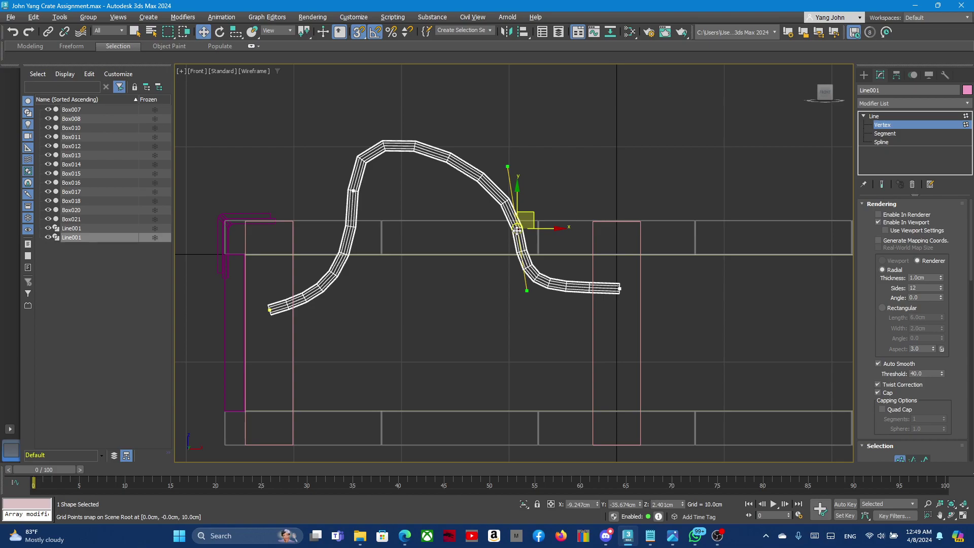
pyautogui.moveTo(517, 230); pyautogui.dragTo(546, 227)
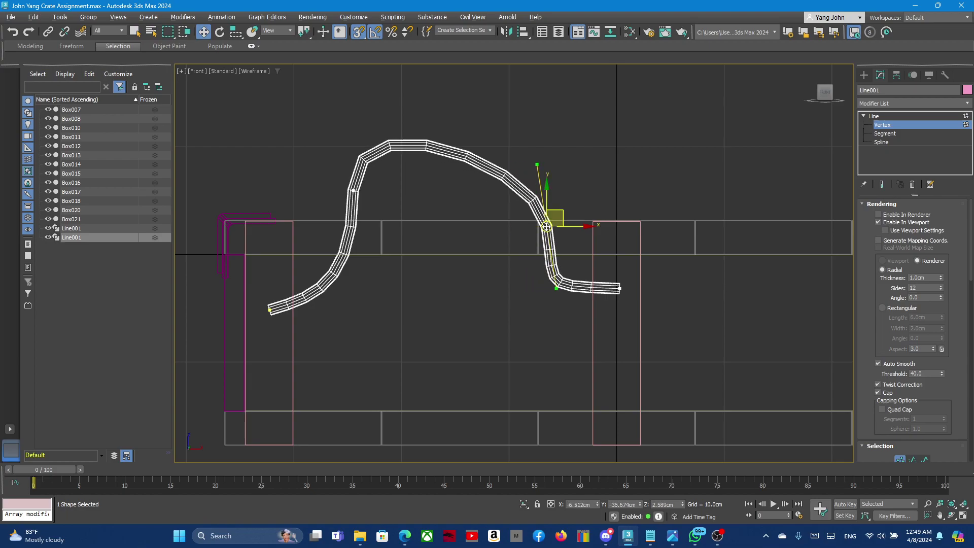
# Reshape the left rise vertex's handles into a flatter, smoother arc, then select the bottom-left end vertex.
pyautogui.click(353, 190)
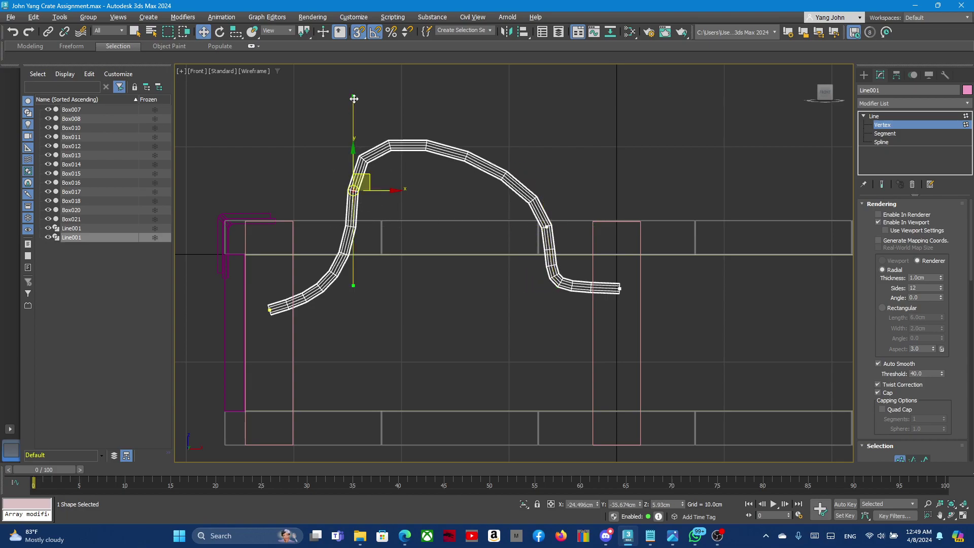
pyautogui.moveTo(353, 96); pyautogui.dragTo(388, 248)
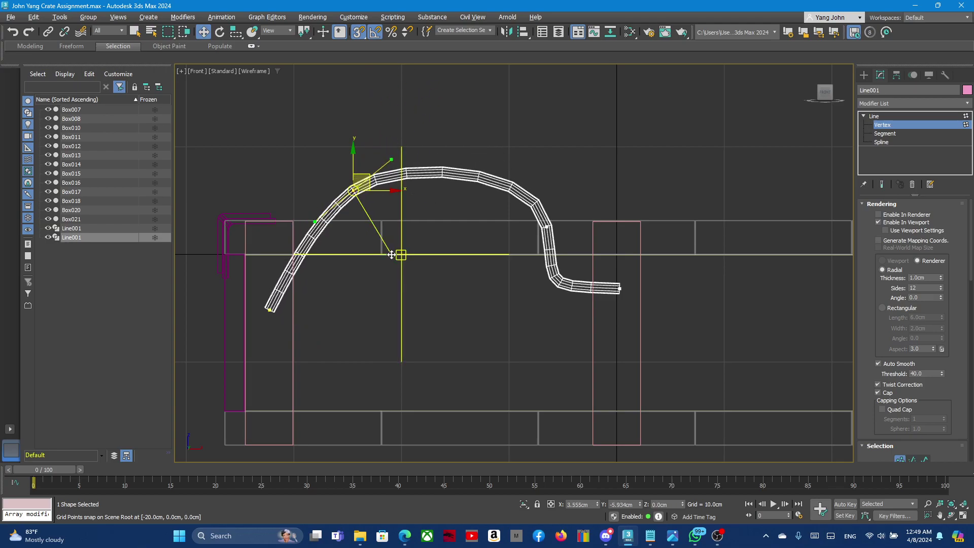
pyautogui.moveTo(387, 247); pyautogui.dragTo(305, 222)
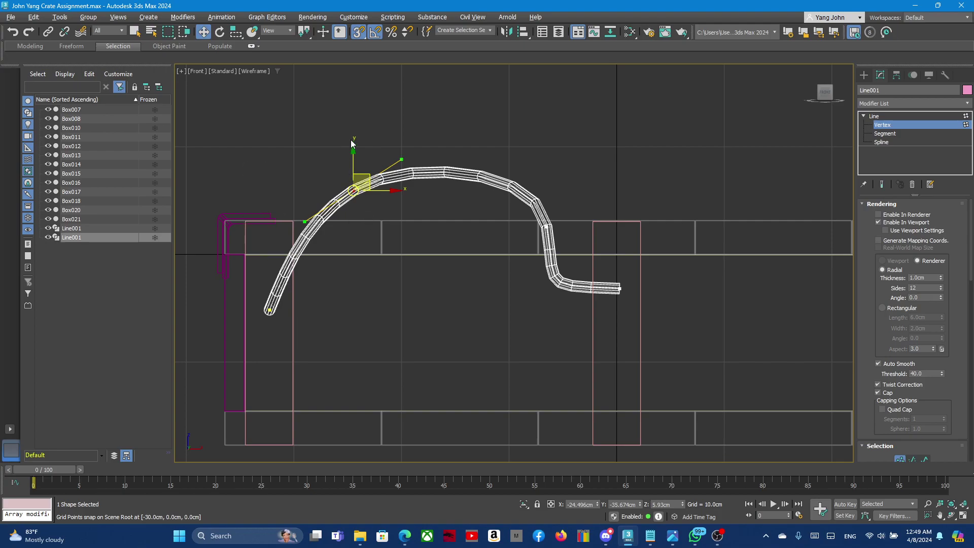
pyautogui.moveTo(303, 222)
pyautogui.mouseDown()
pyautogui.moveTo(374, 207)
pyautogui.moveTo(414, 252)
pyautogui.moveTo(398, 250)
pyautogui.mouseUp()
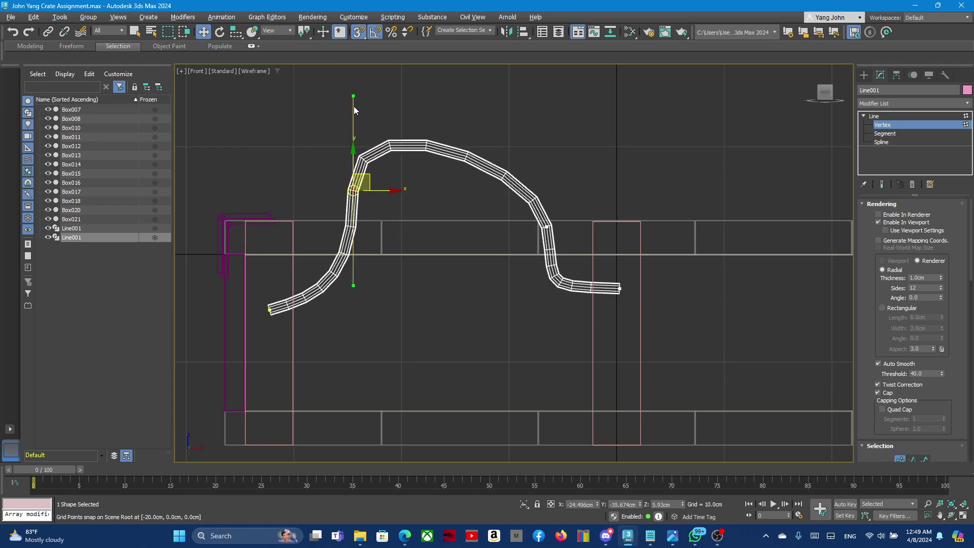
pyautogui.moveTo(354, 110)
pyautogui.mouseDown()
pyautogui.moveTo(347, 237)
pyautogui.moveTo(374, 203)
pyautogui.moveTo(366, 208)
pyautogui.moveTo(397, 255)
pyautogui.mouseUp()
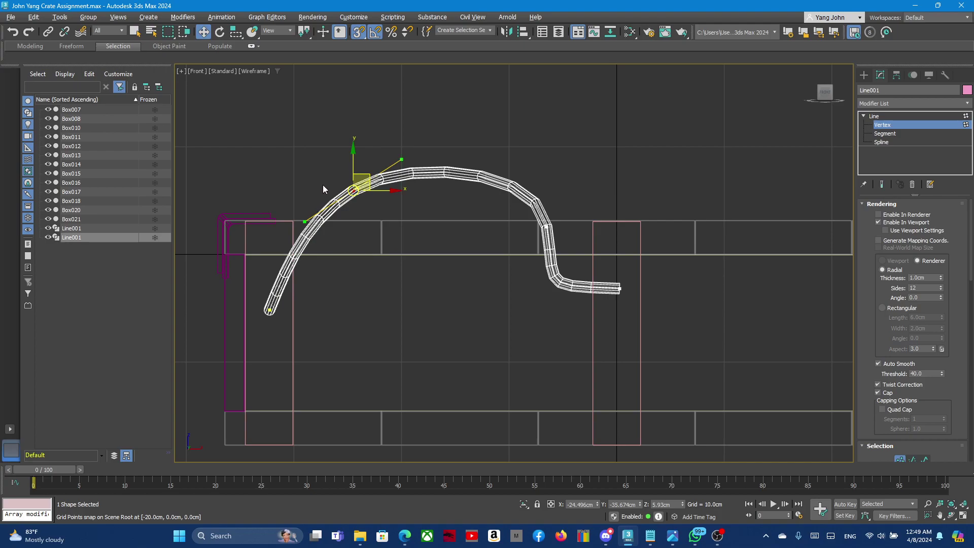
pyautogui.moveTo(398, 321); pyautogui.dragTo(397, 320)
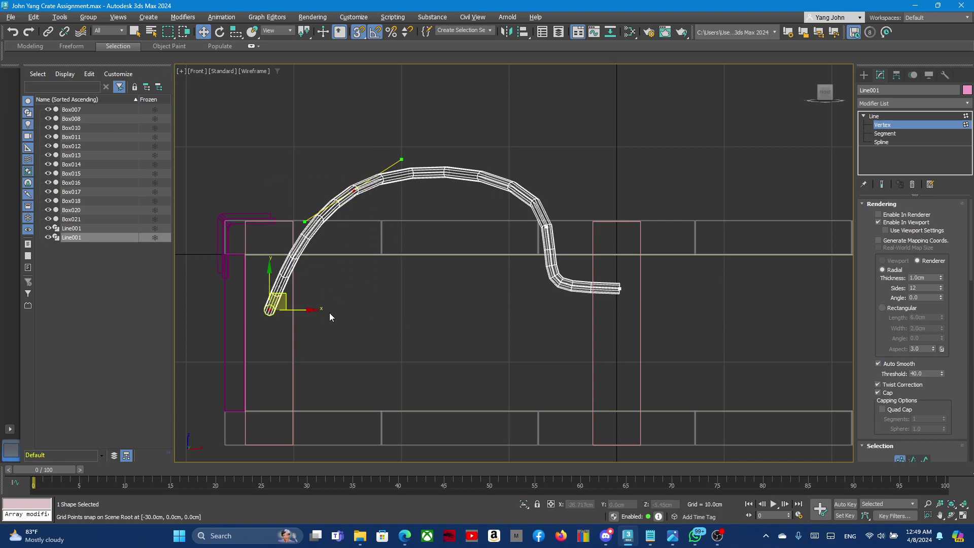
# Undo the end vertex shift and angle the left arc's tangents to reshape its curvature.
pyautogui.moveTo(270, 272); pyautogui.dragTo(321, 276)
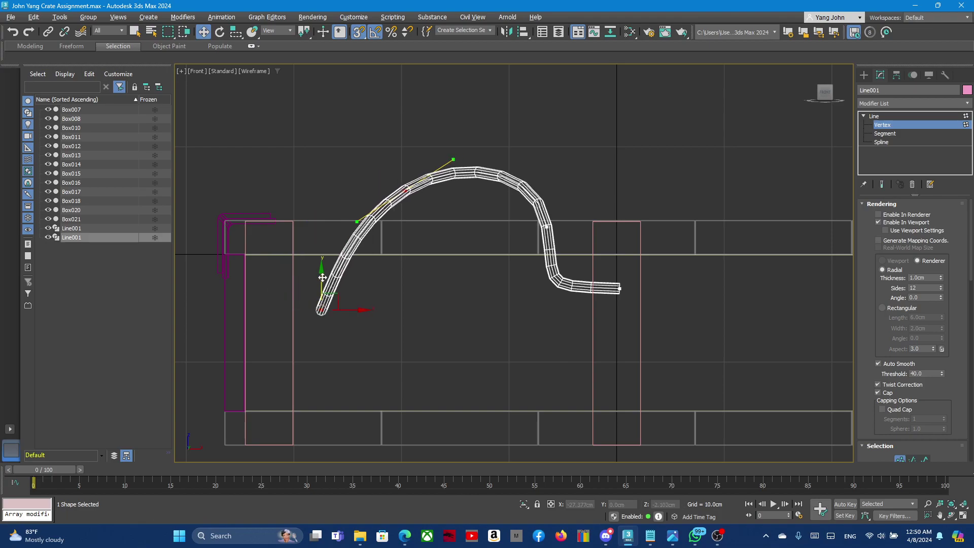
pyautogui.hotkey('ctrl', 'z')
pyautogui.press('e')
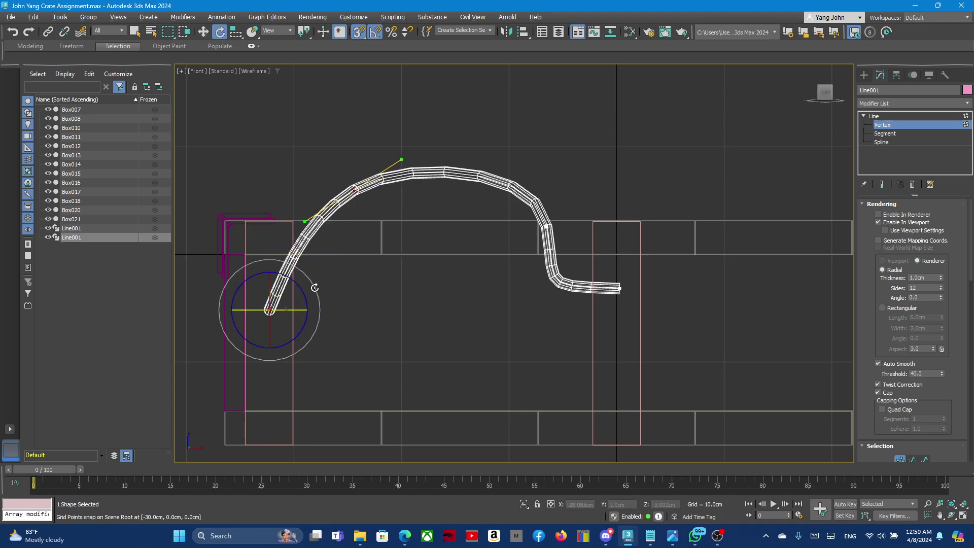
pyautogui.press('w')
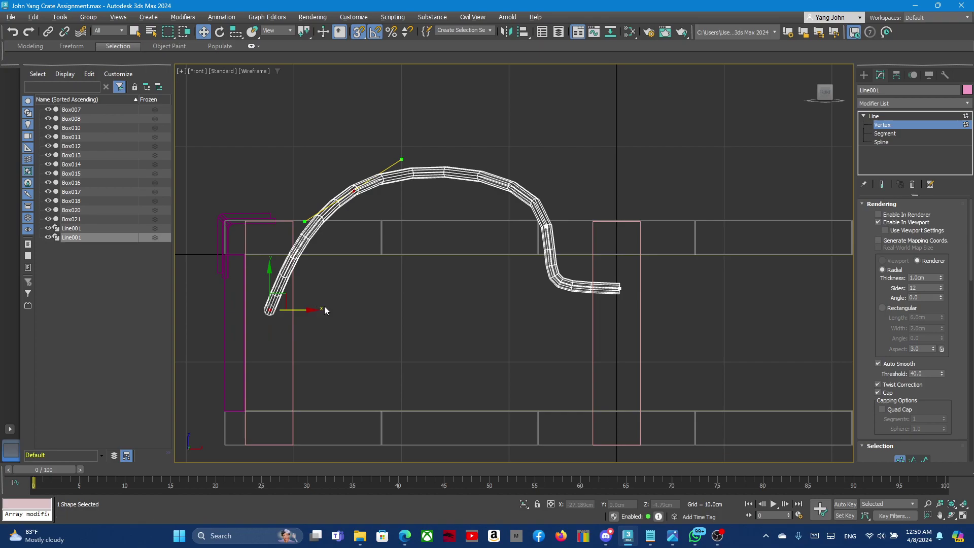
pyautogui.moveTo(400, 157); pyautogui.dragTo(352, 158)
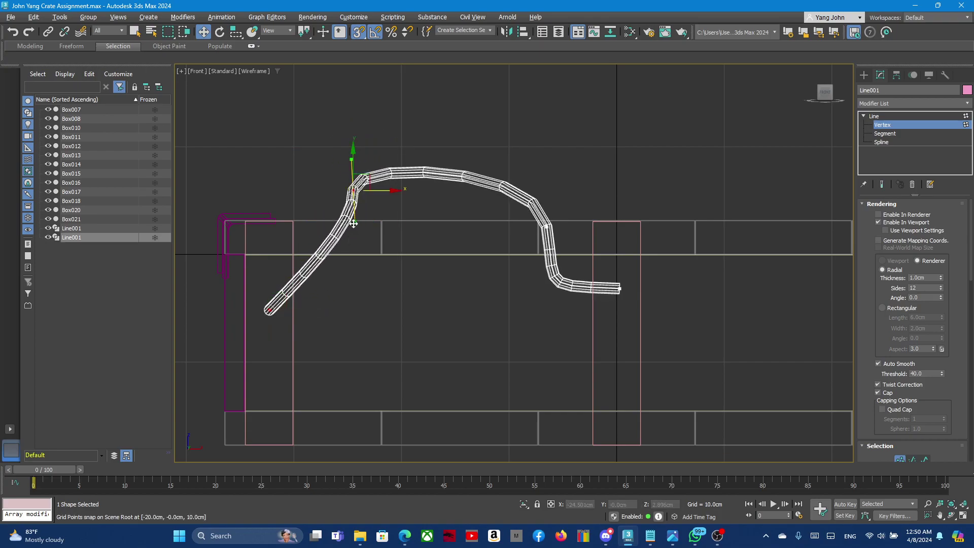
pyautogui.moveTo(354, 222)
pyautogui.mouseDown()
pyautogui.moveTo(380, 186)
pyautogui.moveTo(353, 198)
pyautogui.mouseUp()
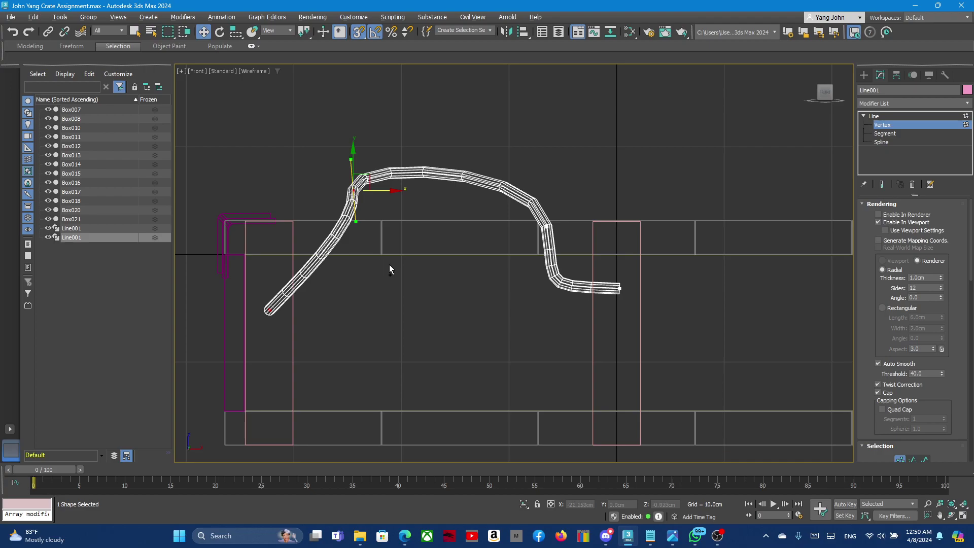
pyautogui.moveTo(389, 263); pyautogui.dragTo(404, 257)
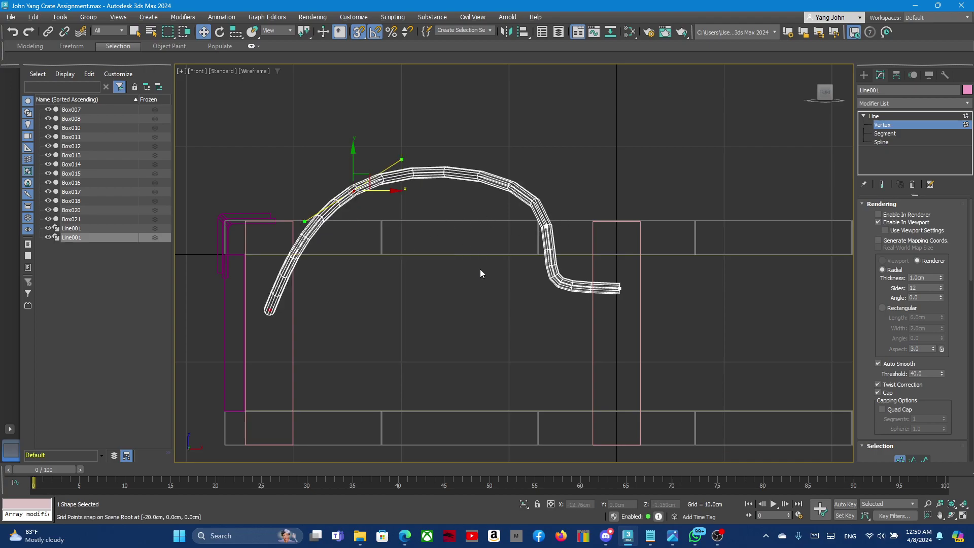
# Move the upper-left bend vertex left and down, lengthening its tangents for a smoother curve.
pyautogui.click(412, 199)
pyautogui.moveTo(349, 368); pyautogui.dragTo(348, 365)
pyautogui.moveTo(325, 136); pyautogui.dragTo(363, 199)
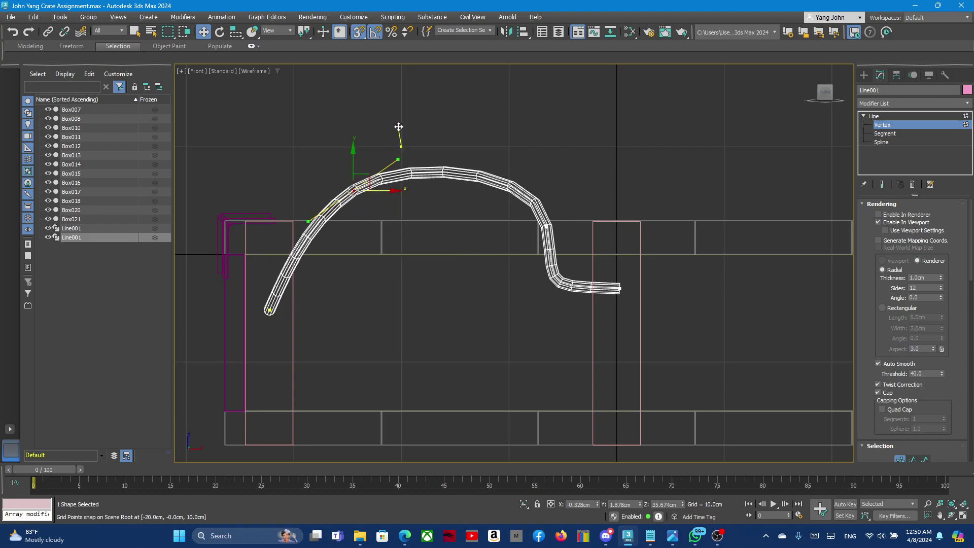
pyautogui.moveTo(401, 157); pyautogui.dragTo(350, 159)
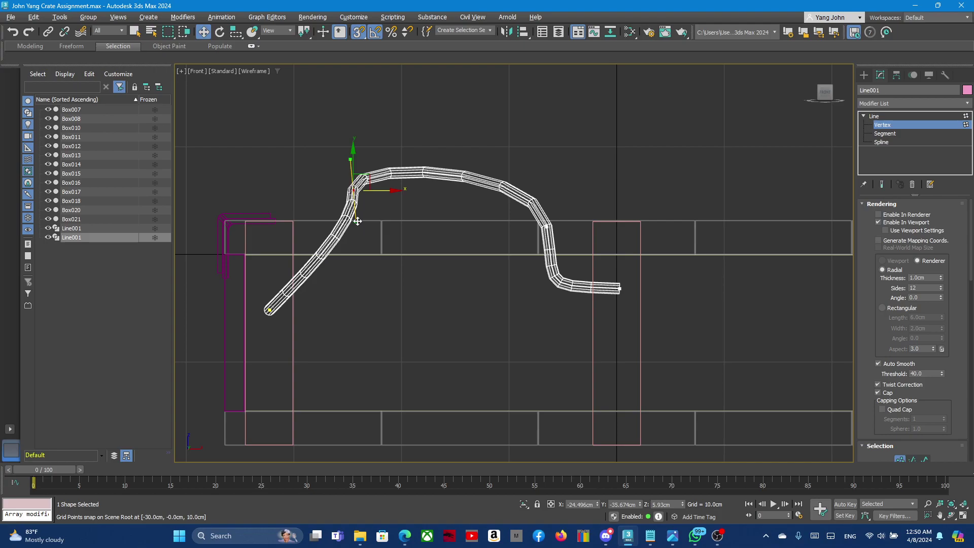
pyautogui.moveTo(357, 221); pyautogui.dragTo(343, 263)
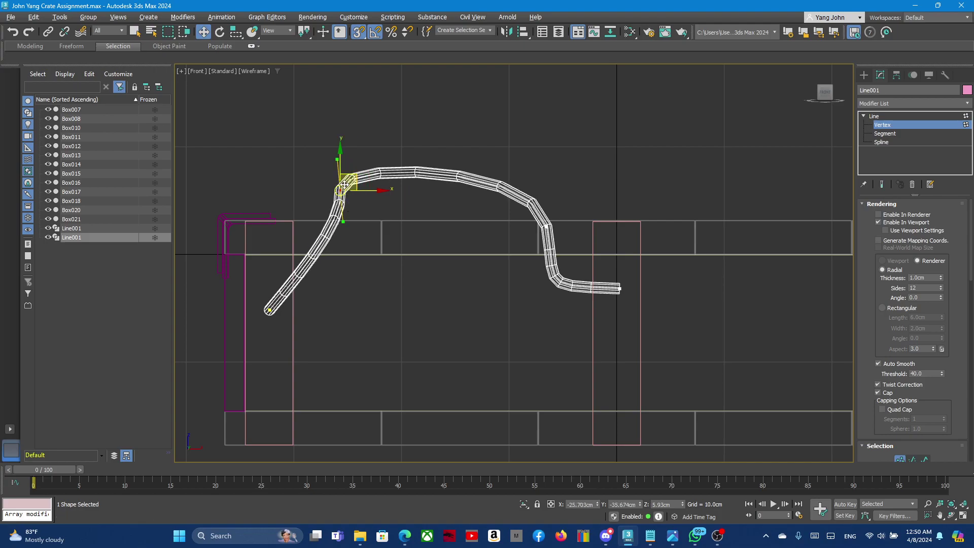
pyautogui.moveTo(344, 185); pyautogui.dragTo(304, 211)
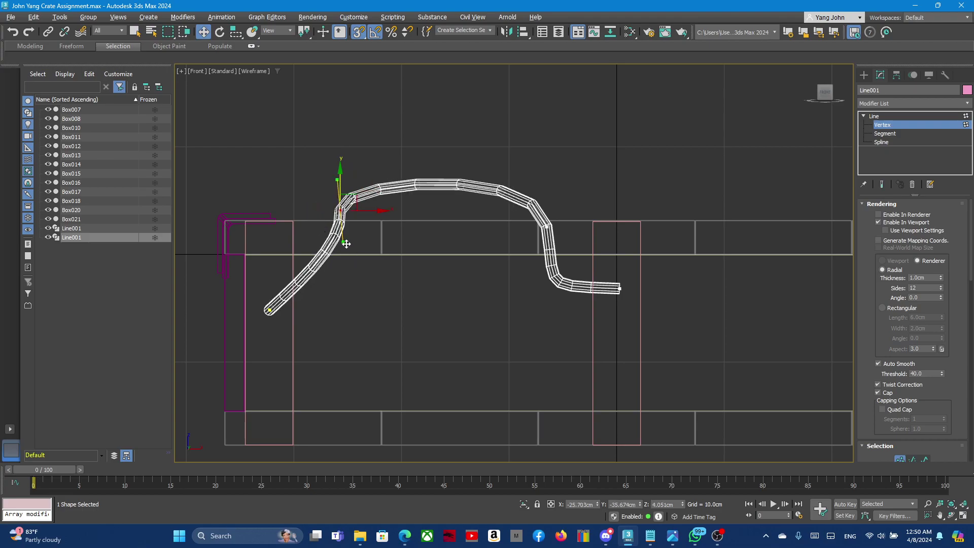
pyautogui.moveTo(346, 244); pyautogui.dragTo(300, 278)
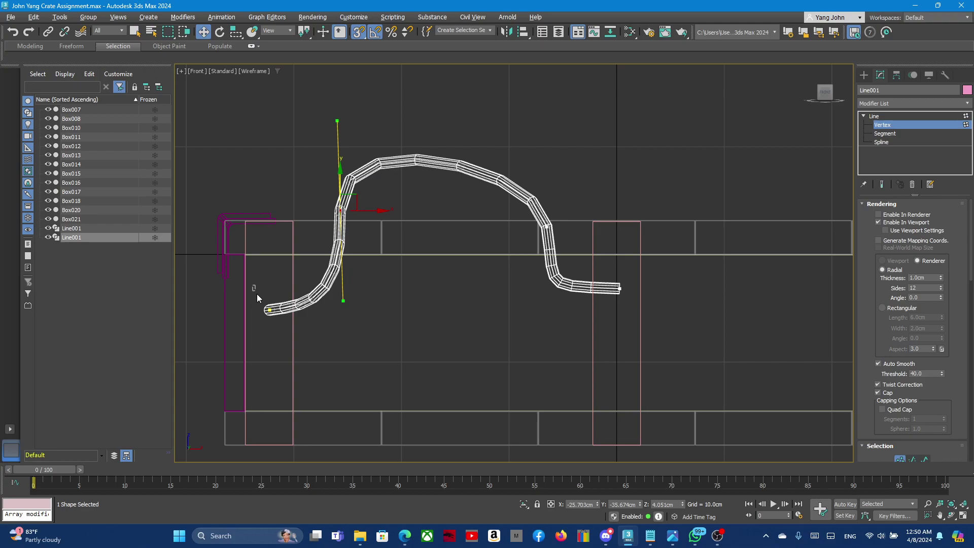
# Adjust the height of the curve's left end vertex.
pyautogui.click(270, 309)
pyautogui.click(272, 263)
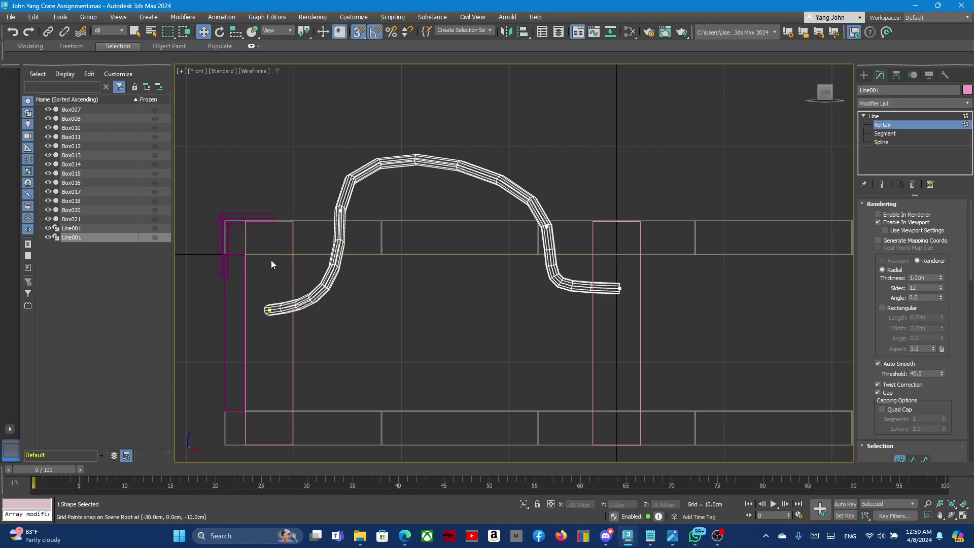
pyautogui.moveTo(258, 269)
pyautogui.mouseDown()
pyautogui.moveTo(279, 324)
pyautogui.moveTo(279, 287)
pyautogui.mouseUp()
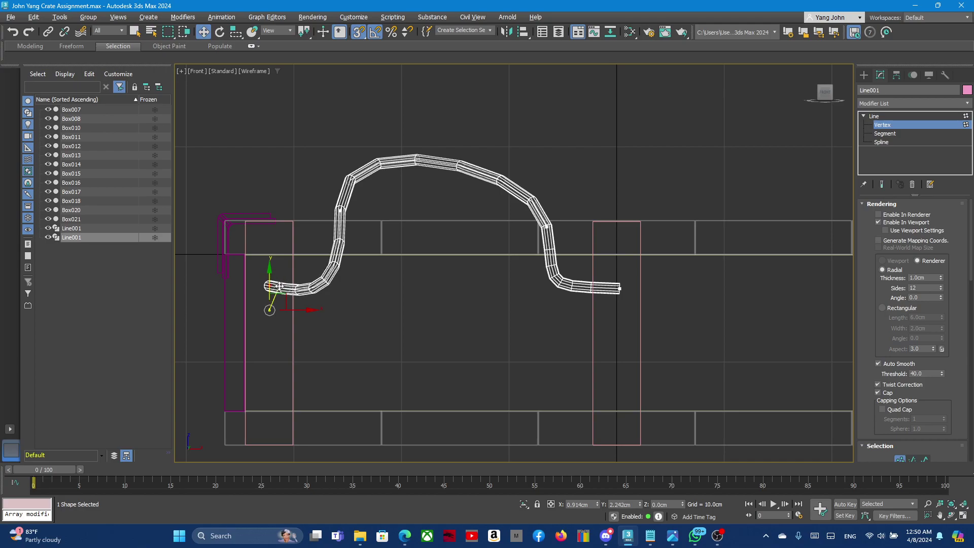
pyautogui.moveTo(280, 287); pyautogui.dragTo(280, 287)
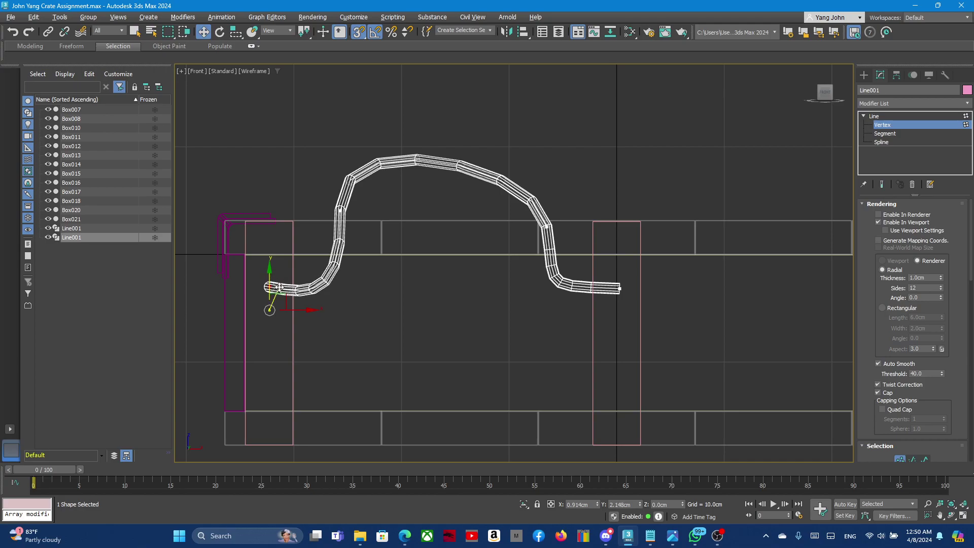
pyautogui.click(307, 285)
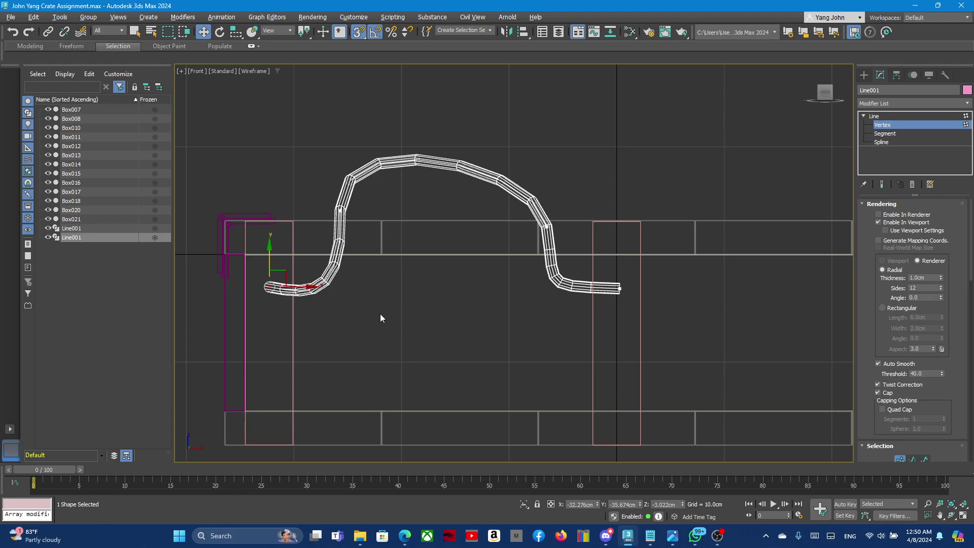
pyautogui.click(355, 304)
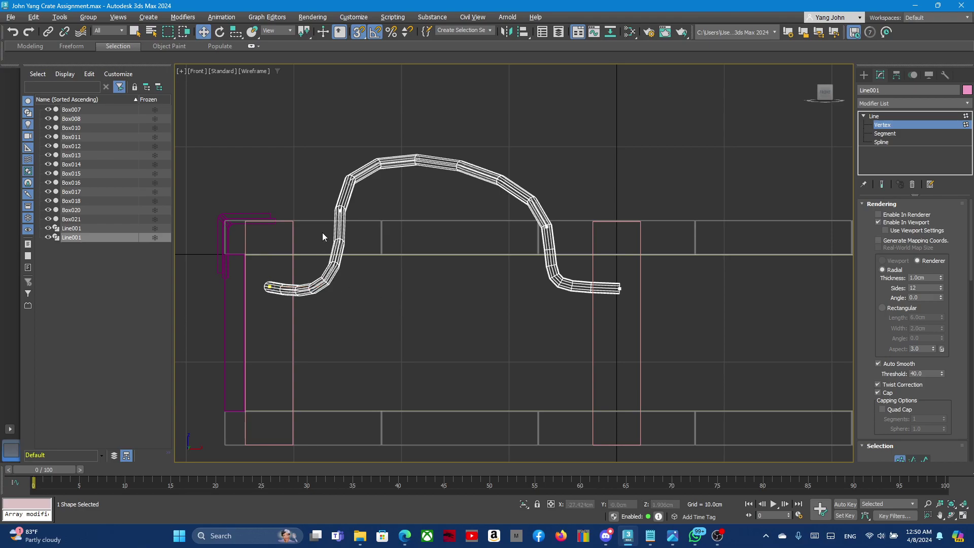
# Bend the left rise vertex's tangent, lengthen it, and nudge the vertex slightly right.
pyautogui.click(340, 209)
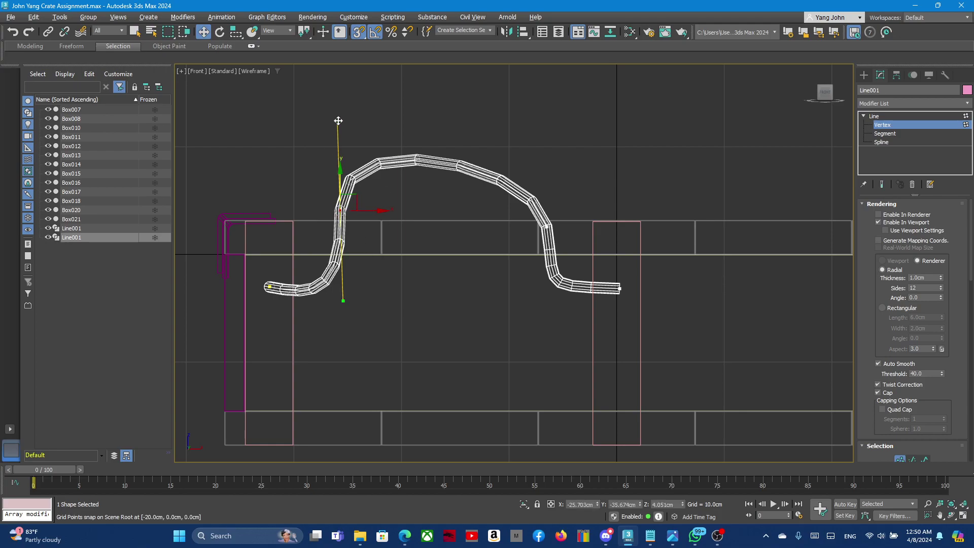
pyautogui.moveTo(338, 121)
pyautogui.mouseDown()
pyautogui.moveTo(403, 237)
pyautogui.moveTo(395, 241)
pyautogui.mouseUp()
pyautogui.moveTo(389, 235)
pyautogui.mouseDown()
pyautogui.moveTo(380, 215)
pyautogui.moveTo(365, 224)
pyautogui.mouseUp()
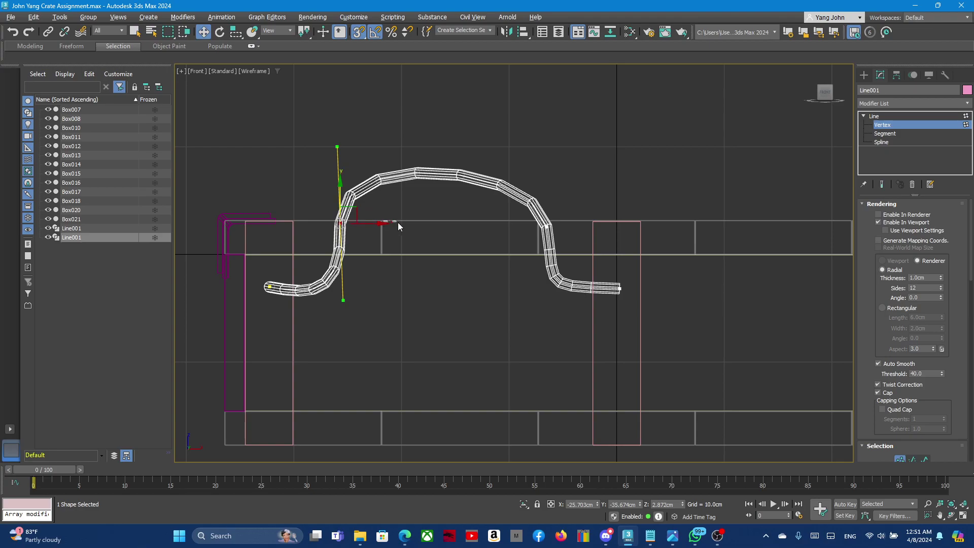
pyautogui.click(395, 237)
pyautogui.click(341, 223)
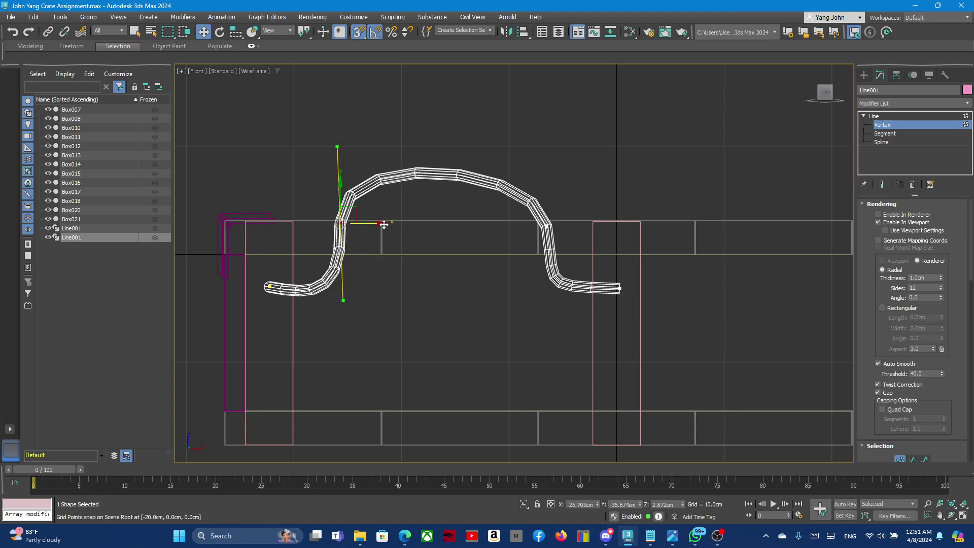
pyautogui.moveTo(340, 222); pyautogui.dragTo(343, 221)
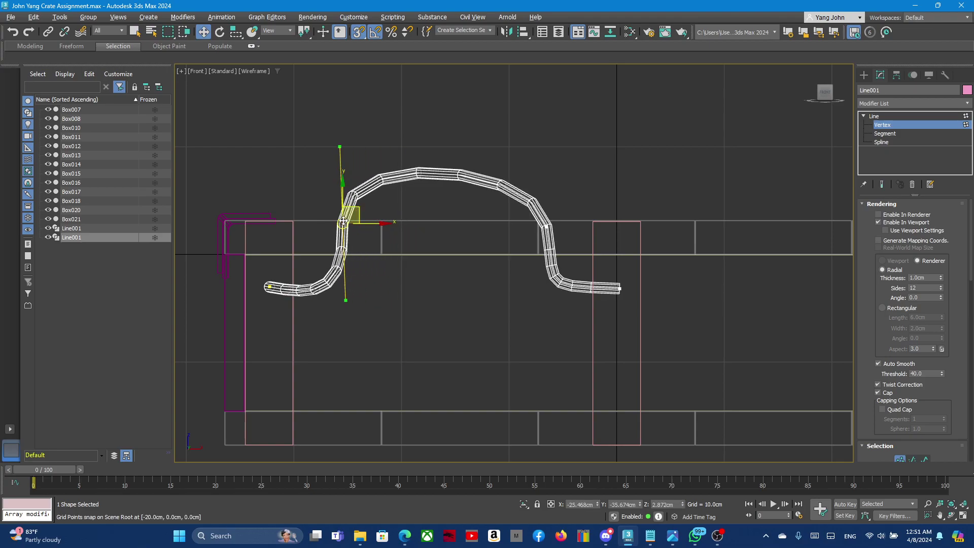
pyautogui.click(359, 289)
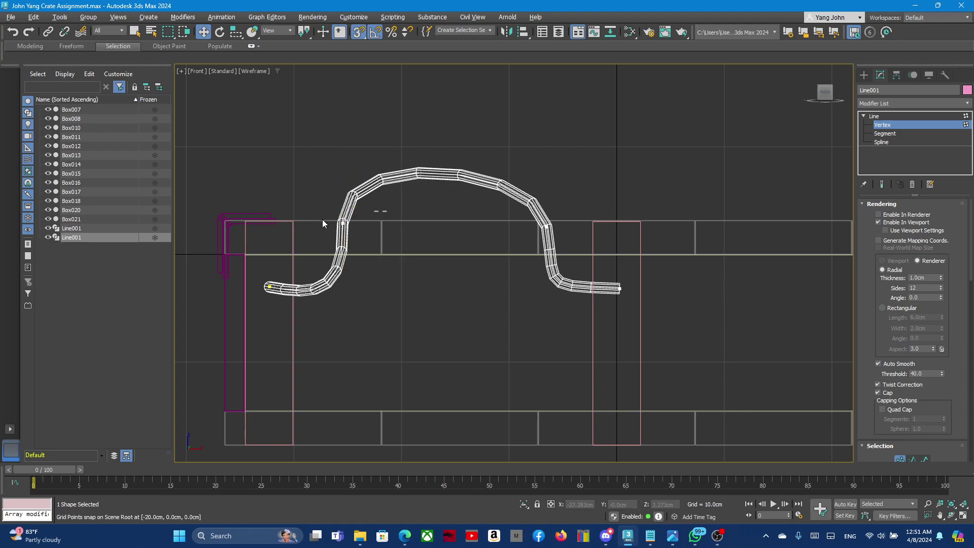
# Raise the left rise vertex and angle its tangent to round the arch and lower the left shoulder.
pyautogui.click(343, 222)
pyautogui.moveTo(346, 299); pyautogui.dragTo(345, 300)
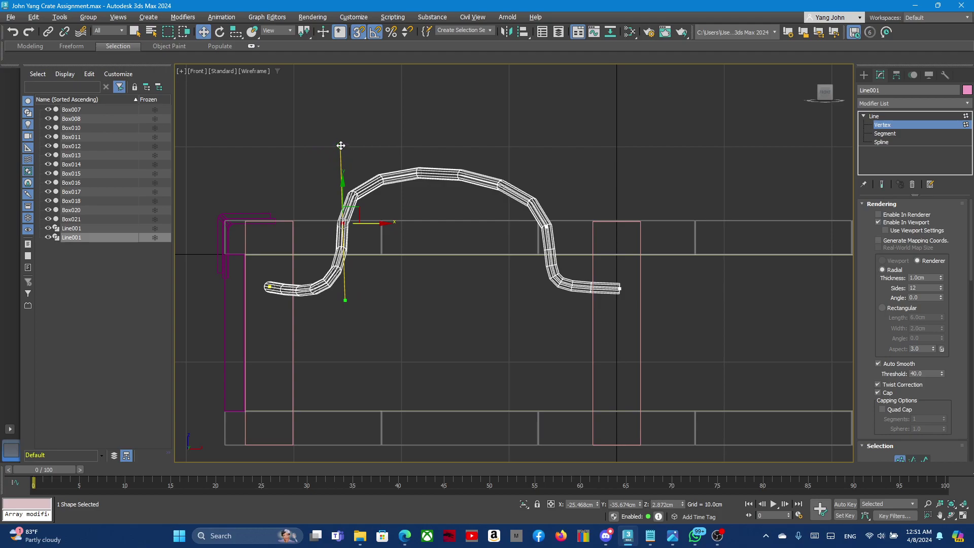
pyautogui.moveTo(340, 146); pyautogui.dragTo(340, 146)
pyautogui.moveTo(346, 223); pyautogui.dragTo(350, 207)
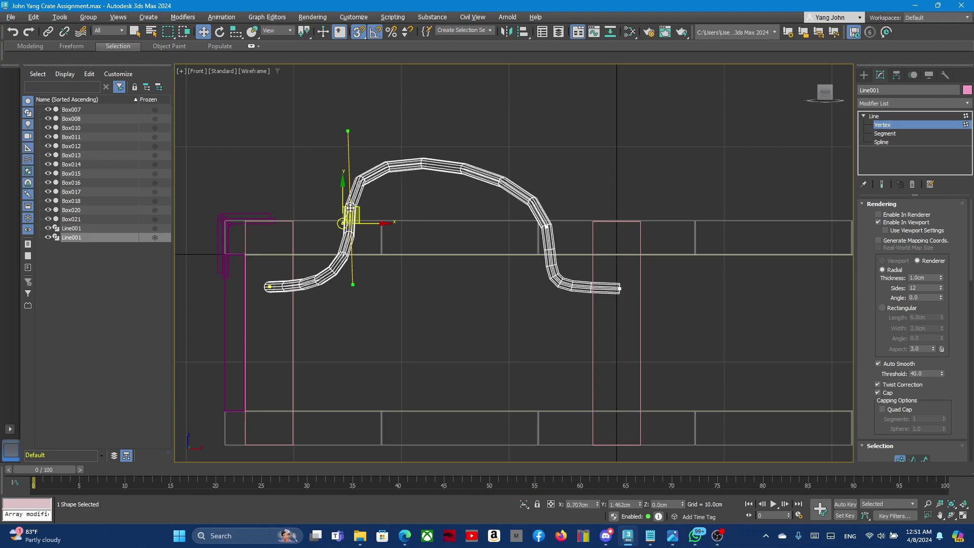
pyautogui.moveTo(348, 131)
pyautogui.mouseDown()
pyautogui.moveTo(269, 170)
pyautogui.moveTo(415, 203)
pyautogui.moveTo(365, 235)
pyautogui.moveTo(365, 211)
pyautogui.moveTo(373, 232)
pyautogui.moveTo(362, 230)
pyautogui.moveTo(365, 243)
pyautogui.moveTo(360, 211)
pyautogui.moveTo(391, 207)
pyautogui.moveTo(380, 207)
pyautogui.mouseUp()
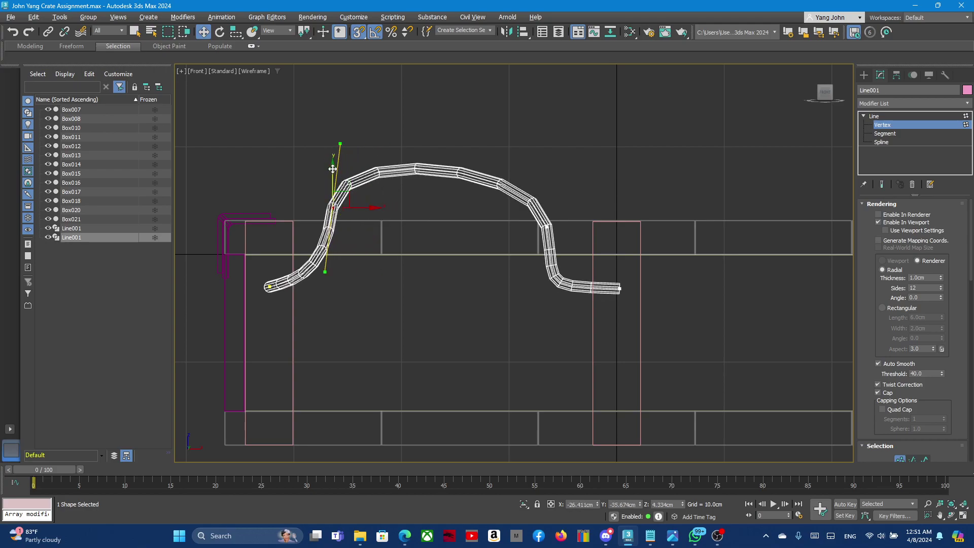
pyautogui.moveTo(332, 169); pyautogui.dragTo(321, 223)
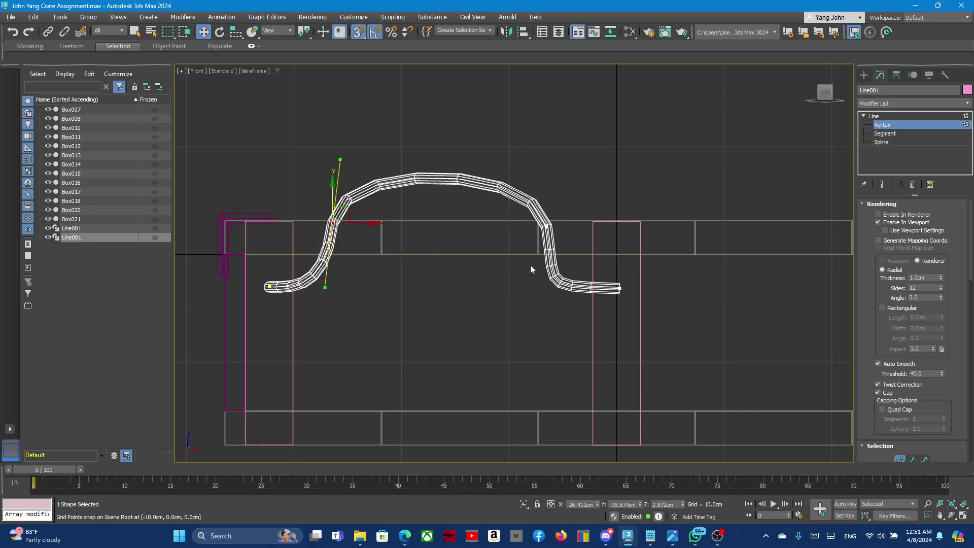
# Undo unwanted tangent bends on the right descent vertex and shift it slightly right.
pyautogui.moveTo(549, 250); pyautogui.dragTo(547, 252)
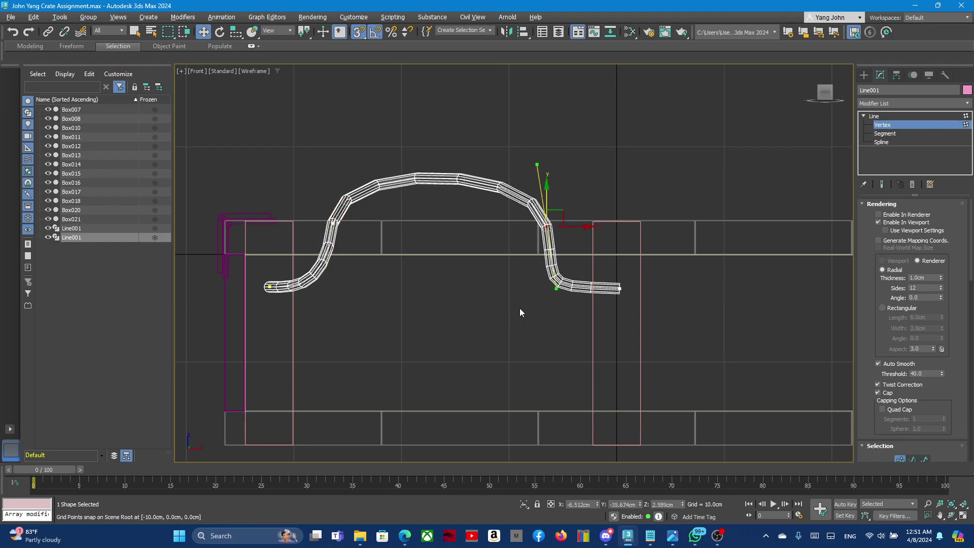
pyautogui.moveTo(557, 290)
pyautogui.mouseDown()
pyautogui.moveTo(274, 190)
pyautogui.moveTo(412, 233)
pyautogui.moveTo(615, 272)
pyautogui.moveTo(320, 191)
pyautogui.moveTo(320, 208)
pyautogui.moveTo(304, 196)
pyautogui.mouseUp()
pyautogui.hotkey('ctrl', 'z')
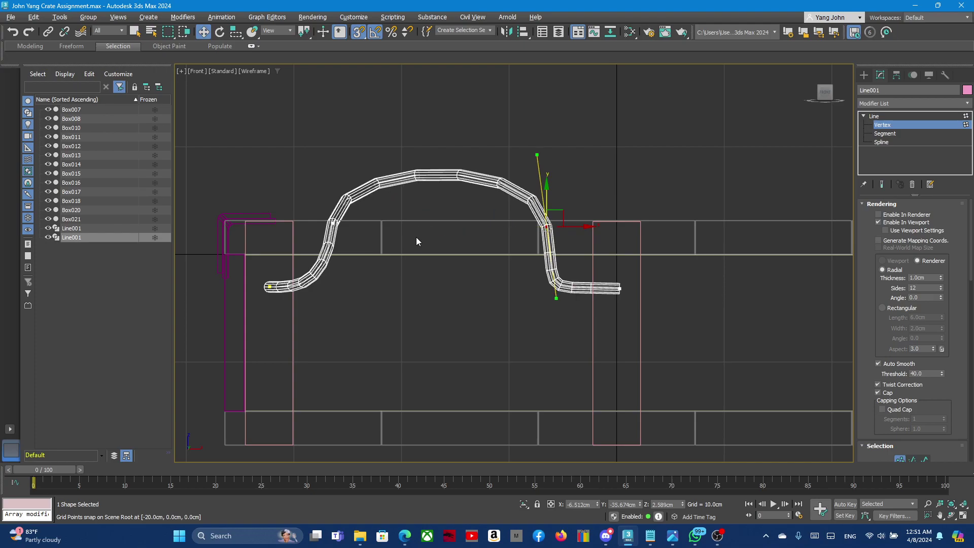
pyautogui.hotkey('ctrl', 'z')
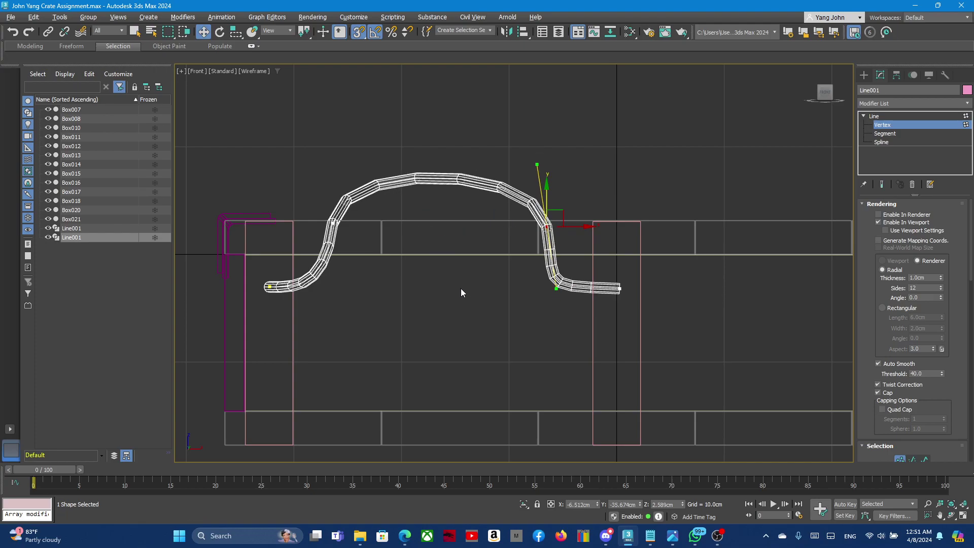
pyautogui.moveTo(588, 228); pyautogui.dragTo(592, 228)
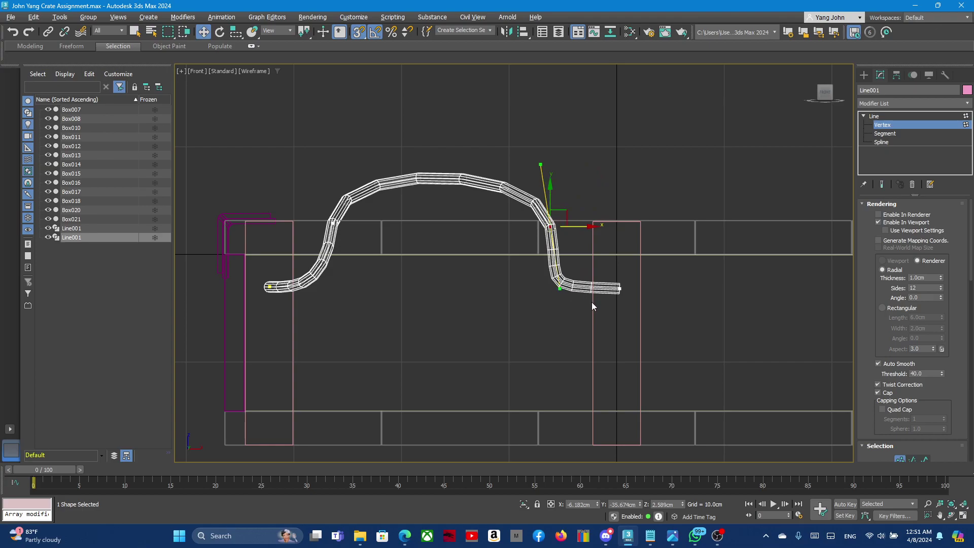
# Smooth the right end into a gentle short flat curve and return to the four-viewport layout.
pyautogui.moveTo(600, 262); pyautogui.dragTo(670, 351)
pyautogui.moveTo(701, 290)
pyautogui.mouseDown()
pyautogui.moveTo(608, 225)
pyautogui.moveTo(706, 291)
pyautogui.moveTo(701, 300)
pyautogui.moveTo(620, 191)
pyautogui.mouseUp()
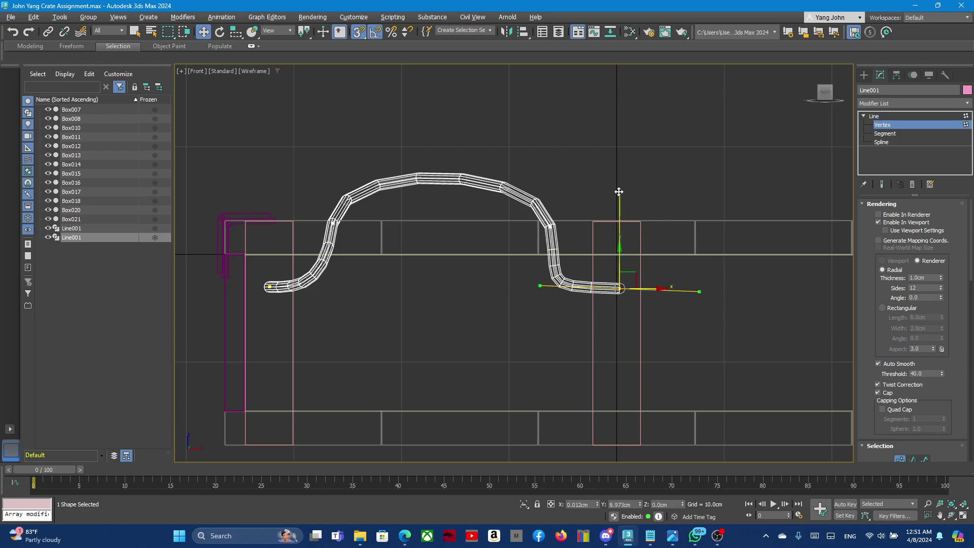
pyautogui.hotkey('ctrl', 'z')
pyautogui.moveTo(538, 284); pyautogui.dragTo(578, 288)
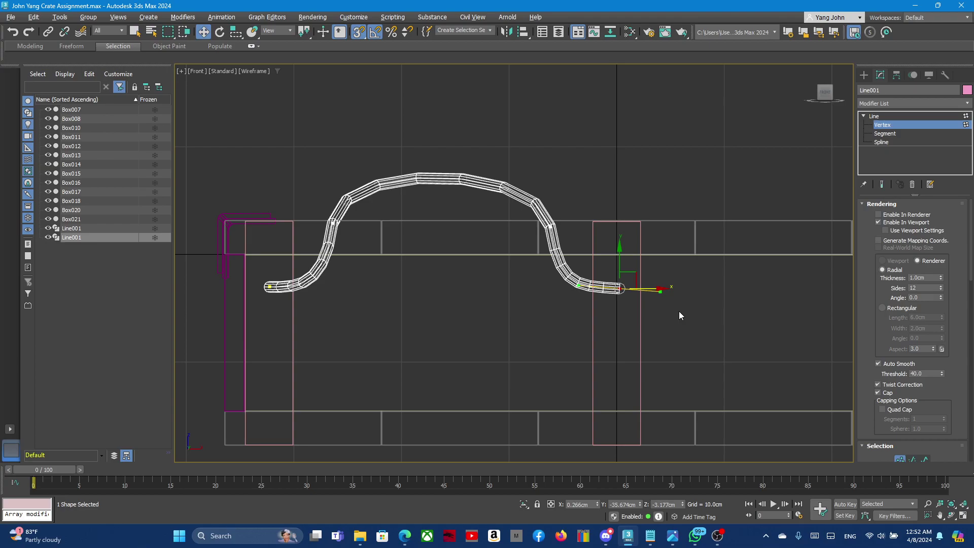
pyautogui.click(446, 325)
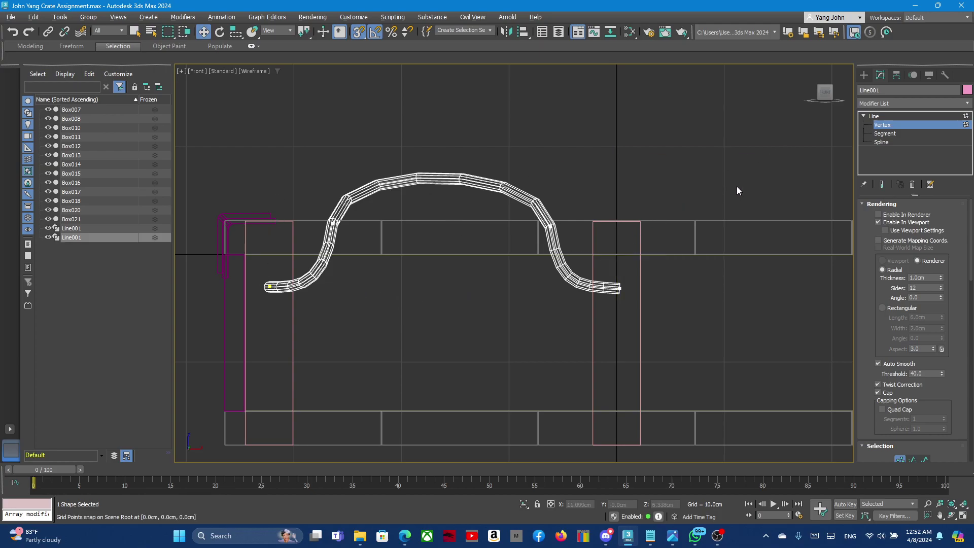
pyautogui.hotkey('alt', 'w')
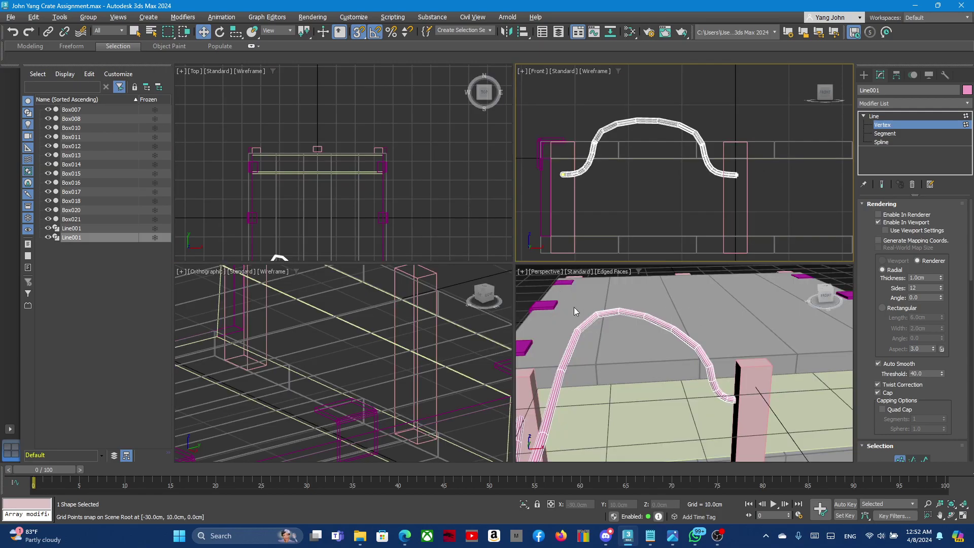
# Maximize the Perspective view and orbit to a low angle on the crate.
pyautogui.hotkey('alt', 'w')
pyautogui.scroll(-5, 544, 285)
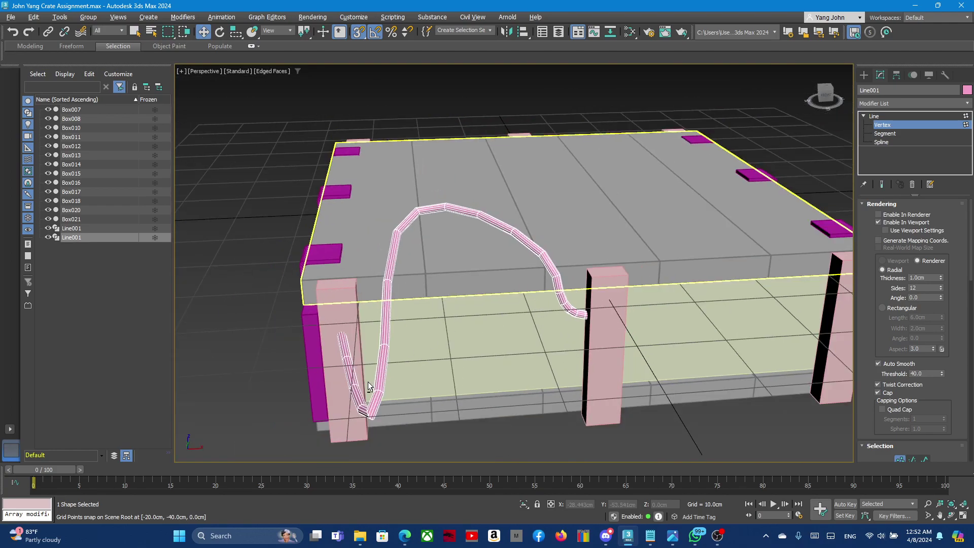
pyautogui.moveTo(367, 381)
pyautogui.keyDown('alt'); pyautogui.mouseDown(button='middle')
pyautogui.moveTo(413, 374)
pyautogui.moveTo(489, 319)
pyautogui.moveTo(451, 409)
pyautogui.moveTo(519, 430)
pyautogui.moveTo(557, 406)
pyautogui.moveTo(444, 354)
pyautogui.moveTo(336, 373)
pyautogui.moveTo(435, 359)
pyautogui.moveTo(506, 380)
pyautogui.moveTo(497, 382)
pyautogui.mouseUp(button='middle'); pyautogui.keyUp('alt')
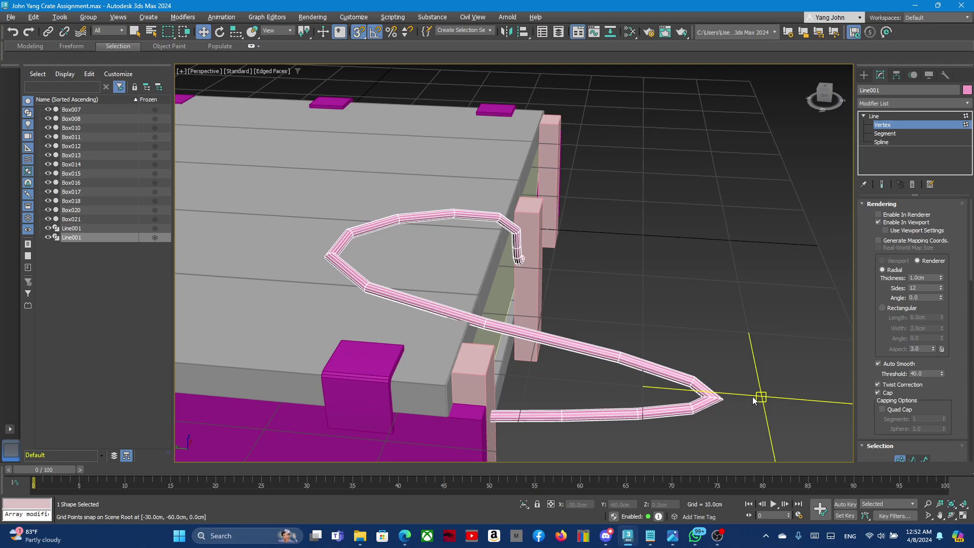
pyautogui.hotkey('alt', 'z')
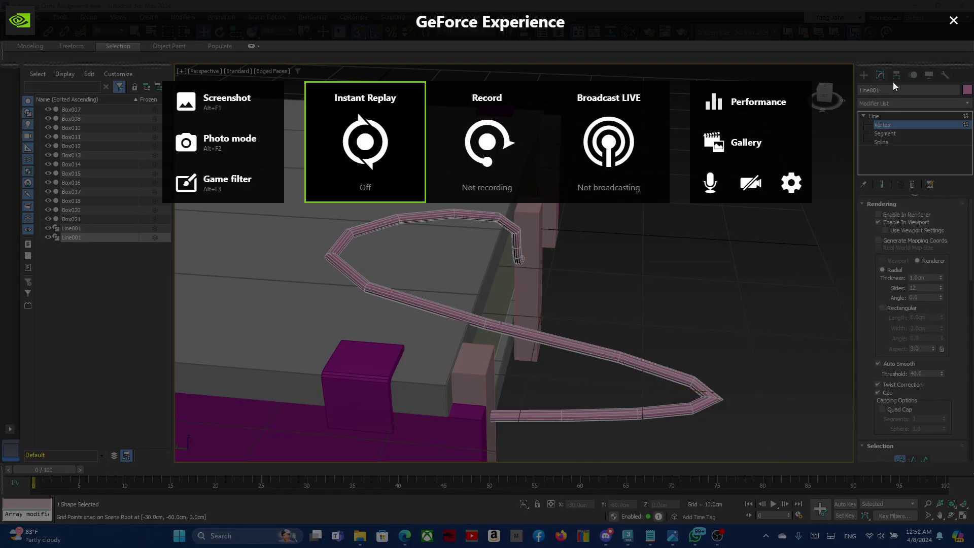
pyautogui.click(953, 21)
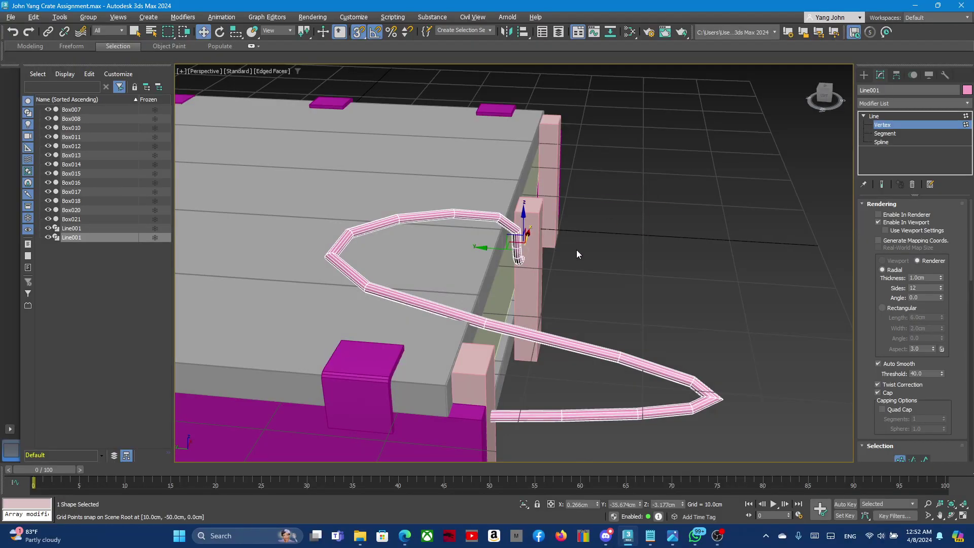
# Lower a handle-spline vertex beside the corner post and orbit around the crate.
pyautogui.moveTo(576, 250); pyautogui.dragTo(570, 273)
pyautogui.click(571, 275)
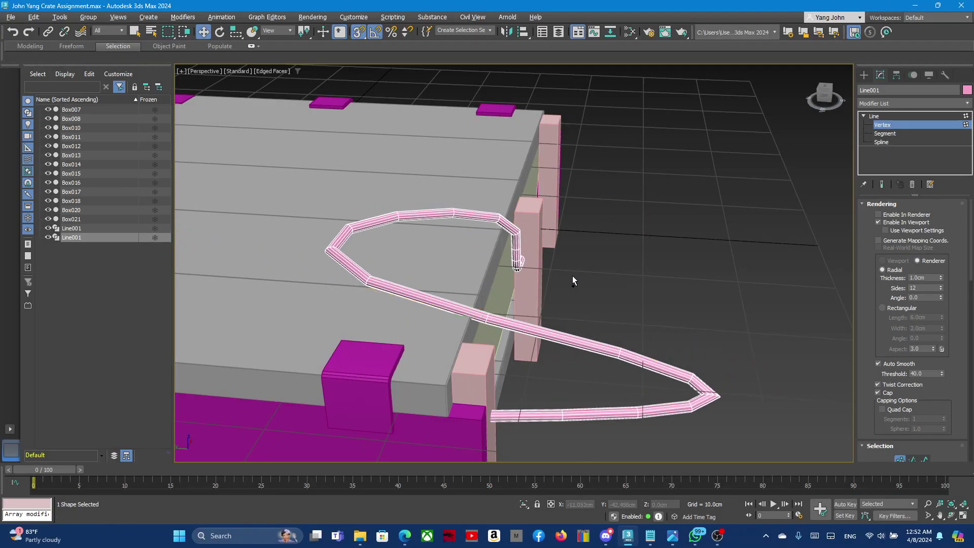
pyautogui.moveTo(625, 363)
pyautogui.keyDown('alt'); pyautogui.mouseDown(button='middle')
pyautogui.moveTo(640, 395)
pyautogui.moveTo(604, 383)
pyautogui.mouseUp(button='middle'); pyautogui.keyUp('alt')
pyautogui.hotkey('ctrl', 'a')
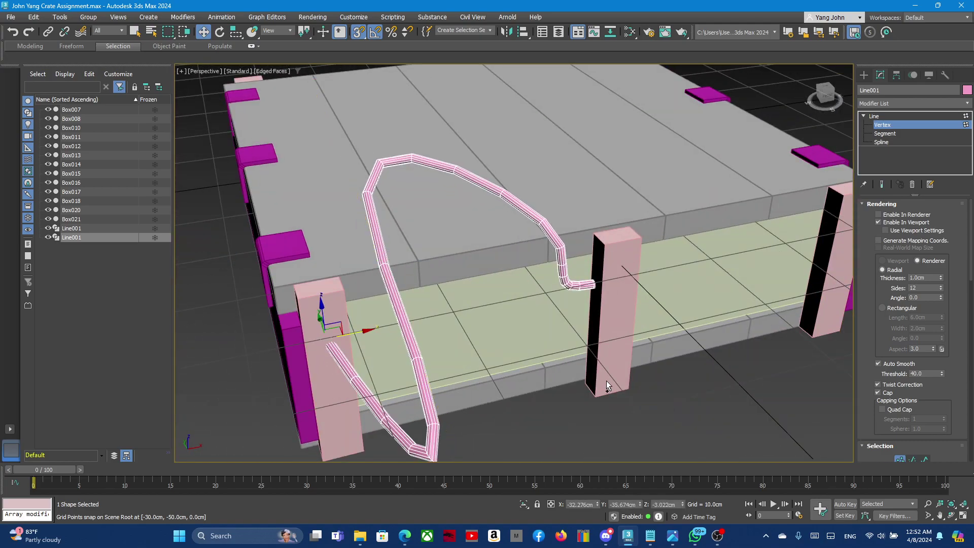
# Remove the spline's extra lower loop, reshape the upper arc, and raise the handle's left end.
pyautogui.moveTo(606, 381); pyautogui.dragTo(611, 356)
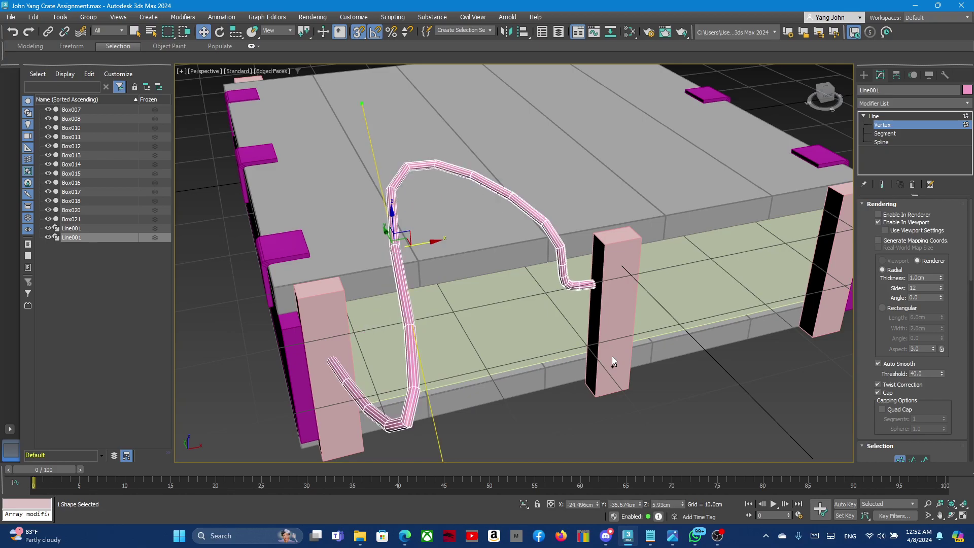
pyautogui.hotkey('ctrl', 'z')
pyautogui.moveTo(589, 356)
pyautogui.keyDown('alt'); pyautogui.mouseDown(button='middle')
pyautogui.moveTo(521, 364)
pyautogui.moveTo(598, 387)
pyautogui.moveTo(425, 293)
pyautogui.moveTo(505, 291)
pyautogui.moveTo(397, 177)
pyautogui.mouseUp(button='middle'); pyautogui.keyUp('alt')
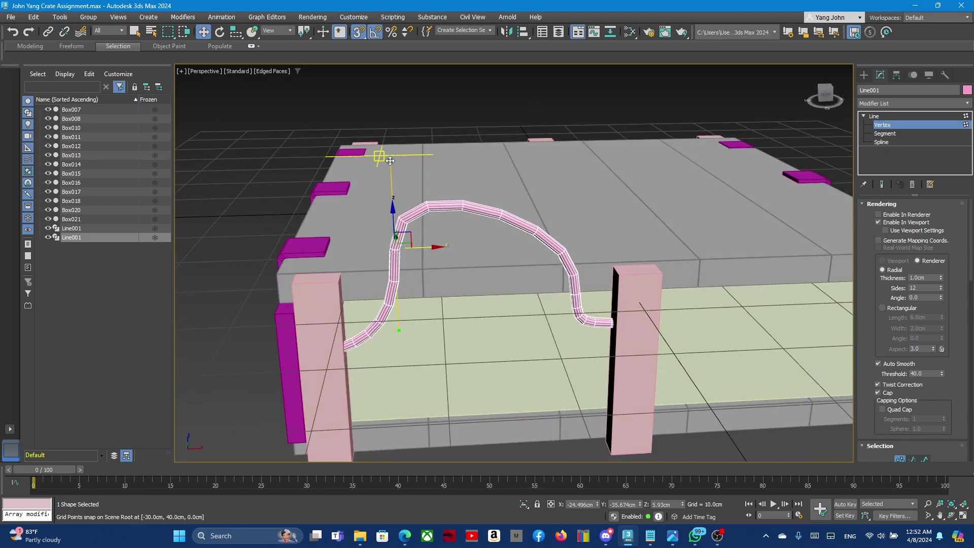
pyautogui.moveTo(390, 161)
pyautogui.mouseDown()
pyautogui.moveTo(349, 197)
pyautogui.moveTo(384, 214)
pyautogui.moveTo(394, 241)
pyautogui.mouseUp()
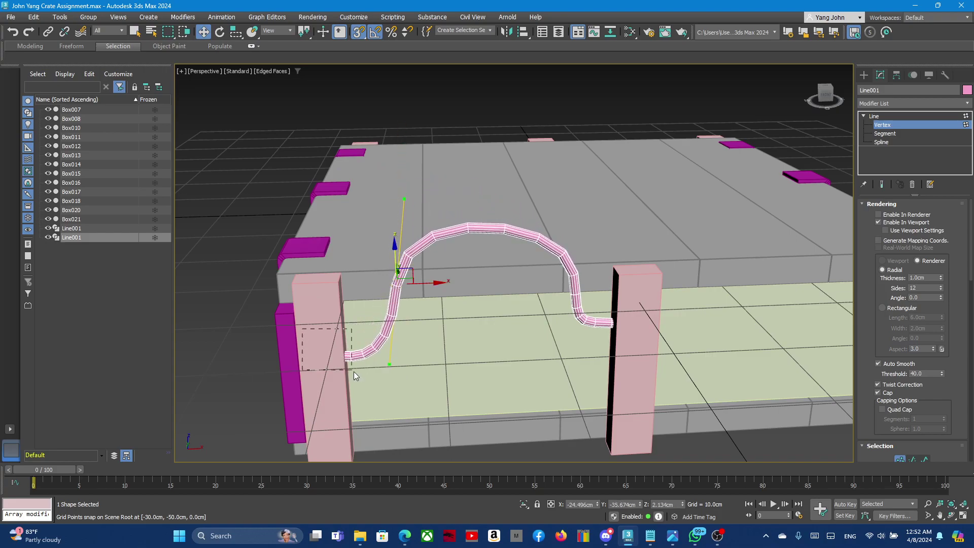
pyautogui.moveTo(303, 330); pyautogui.dragTo(354, 371)
pyautogui.click(317, 302)
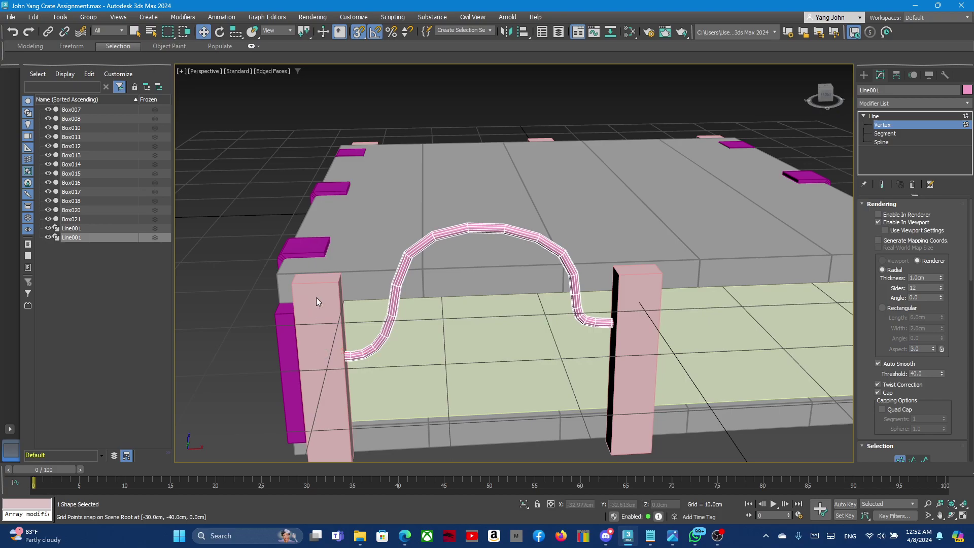
pyautogui.hotkey('ctrl', 'z')
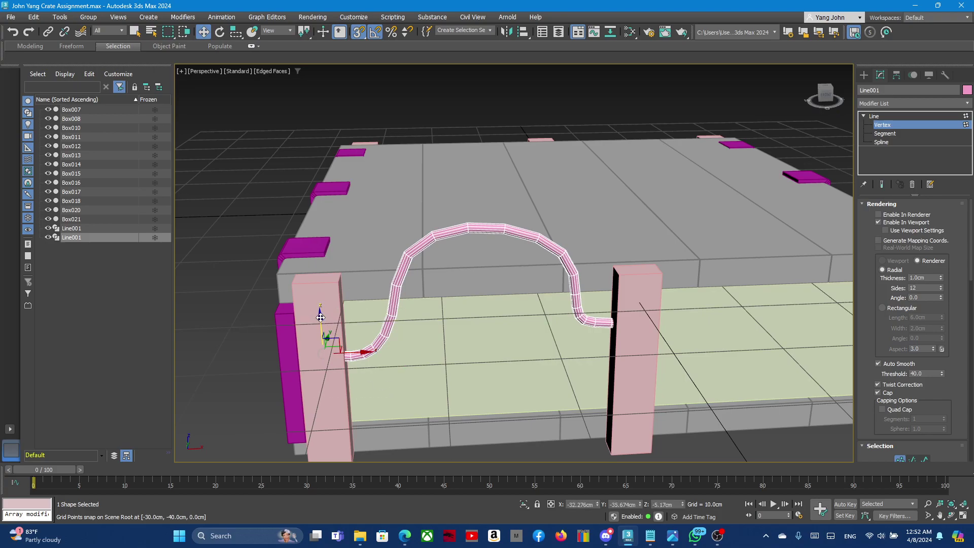
pyautogui.moveTo(321, 317); pyautogui.dragTo(319, 303)
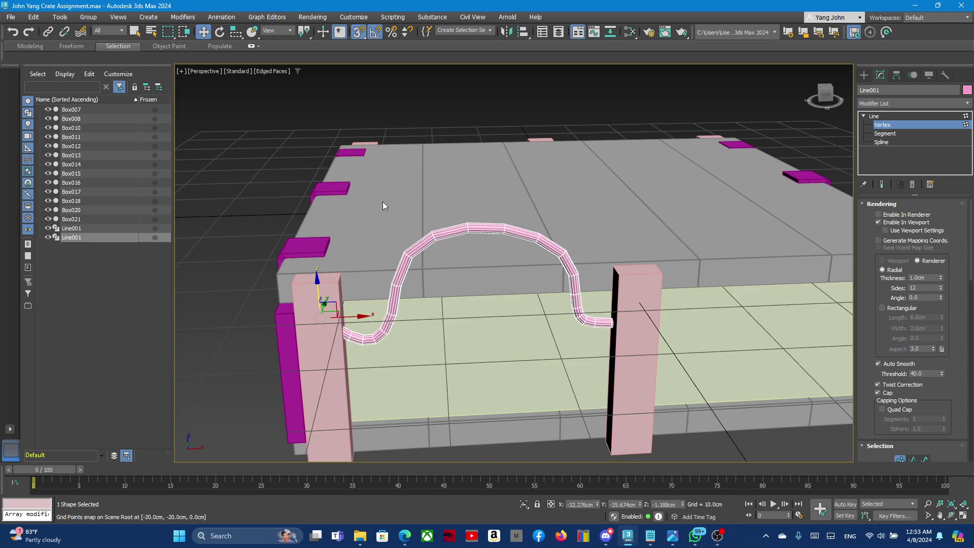
# Drag the left bend vertex's tangents to form an S-curve, then orbit to a near-front view.
pyautogui.moveTo(499, 393); pyautogui.dragTo(499, 393)
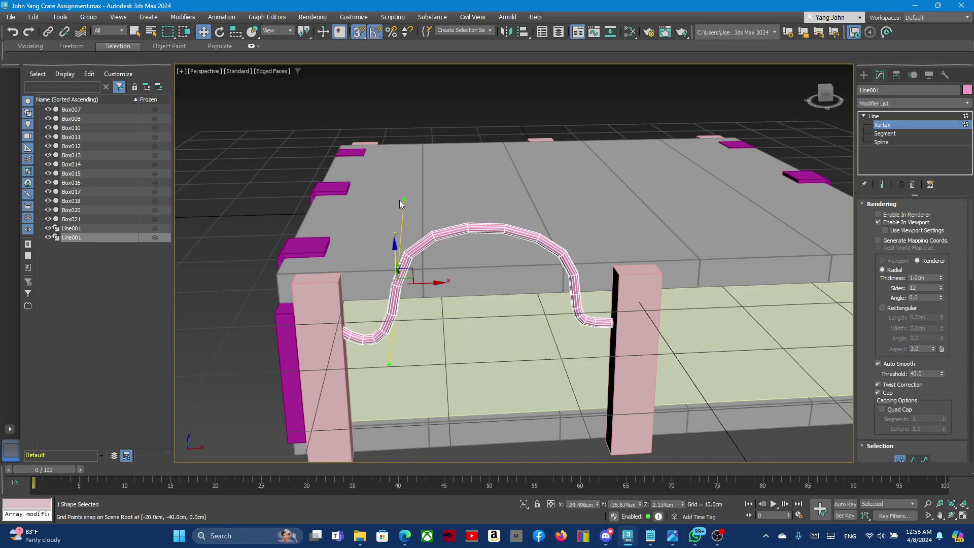
pyautogui.moveTo(406, 197); pyautogui.dragTo(201, 354)
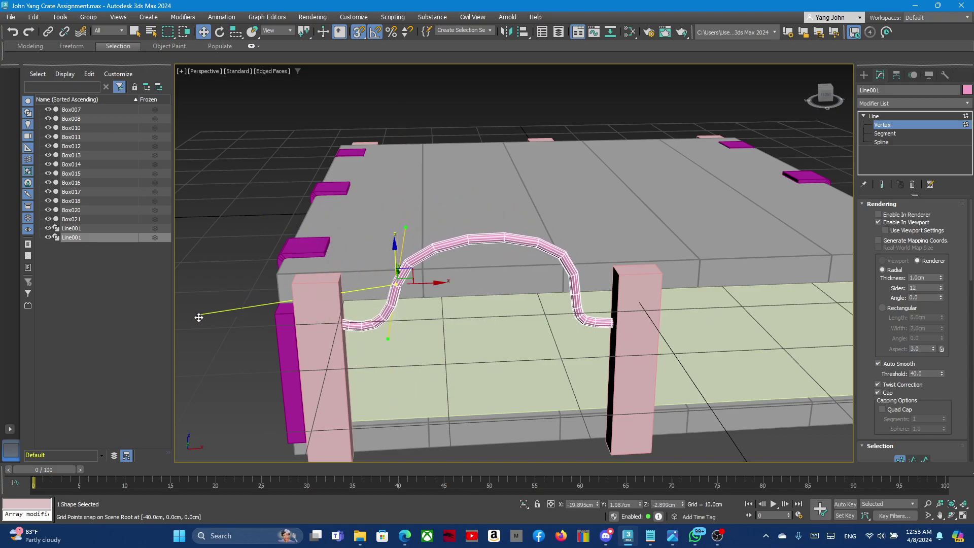
pyautogui.moveTo(201, 354); pyautogui.dragTo(388, 331)
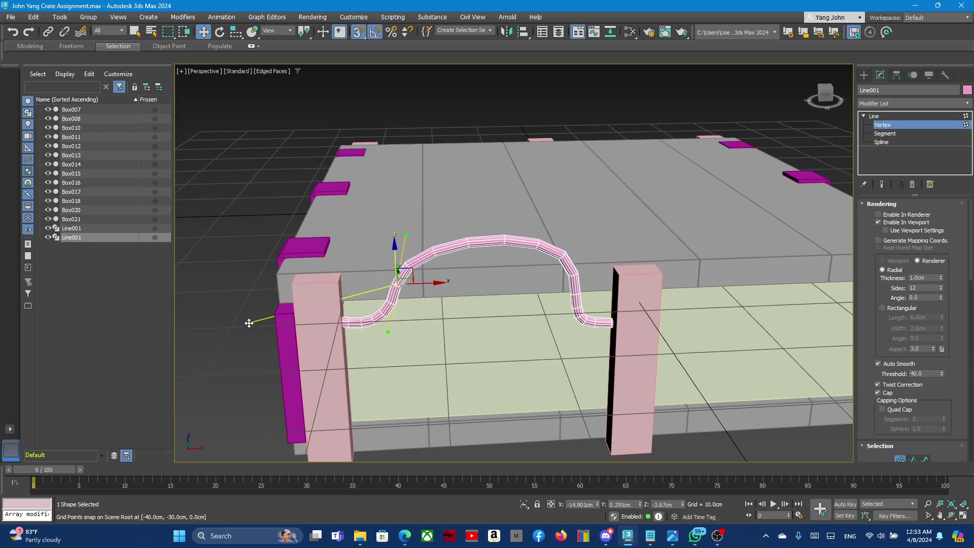
pyautogui.moveTo(432, 334)
pyautogui.keyDown('alt'); pyautogui.mouseDown(button='middle')
pyautogui.moveTo(422, 303)
pyautogui.moveTo(413, 327)
pyautogui.mouseUp(button='middle'); pyautogui.keyUp('alt')
# Lower the handle's left end vertex.
pyautogui.scroll(2, 413, 327)
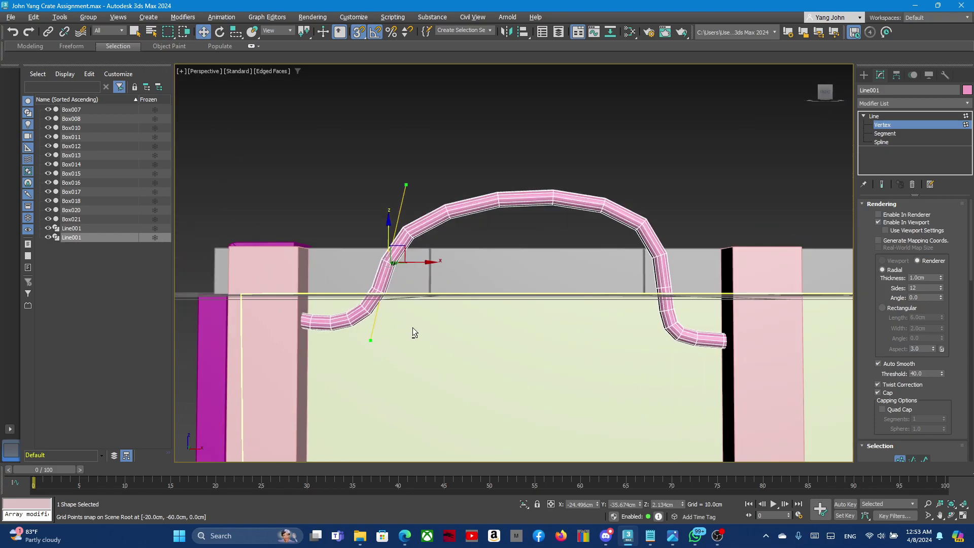
pyautogui.moveTo(346, 391); pyautogui.dragTo(346, 392)
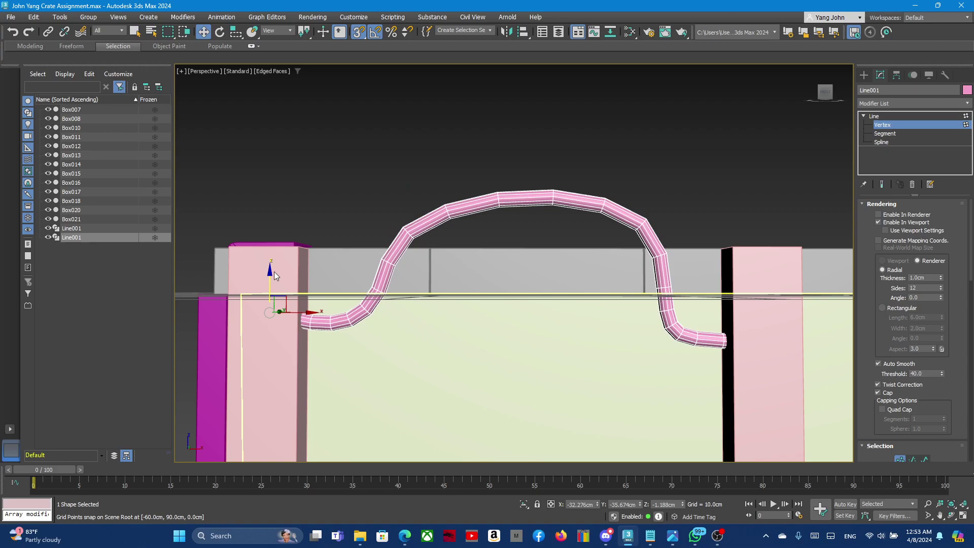
pyautogui.moveTo(270, 270); pyautogui.dragTo(270, 355)
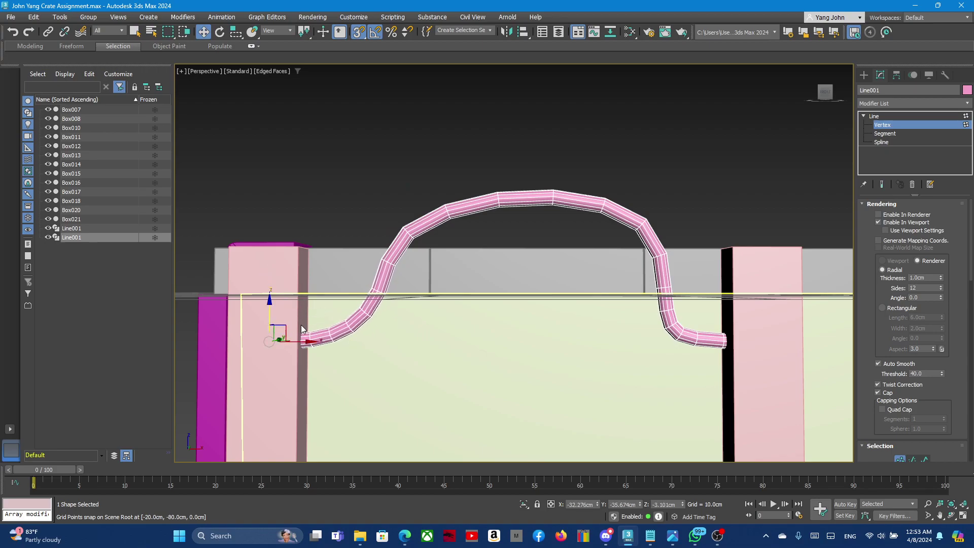
# Shift the left bend vertex left and steepen its rise, orbiting to check the arch.
pyautogui.moveTo(388, 236); pyautogui.dragTo(403, 269)
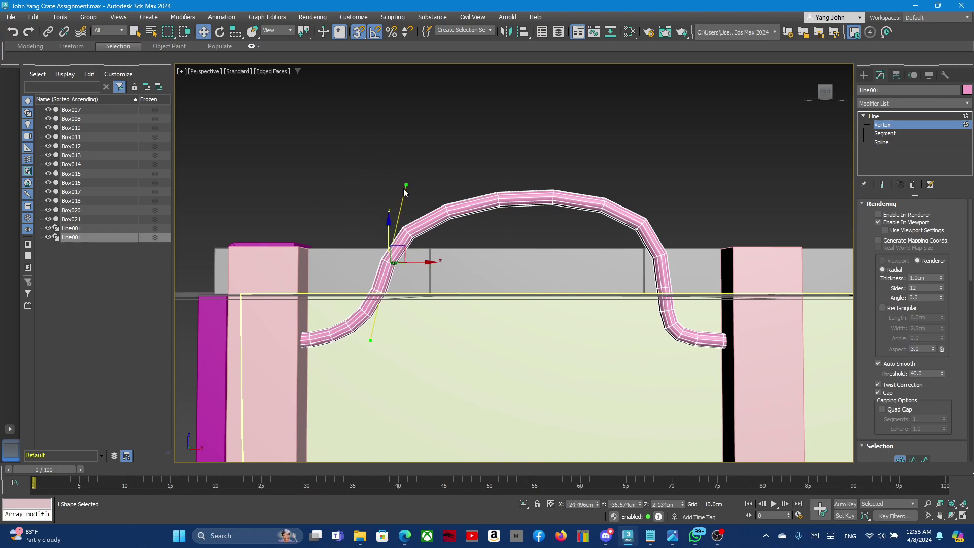
pyautogui.moveTo(406, 181); pyautogui.dragTo(474, 268)
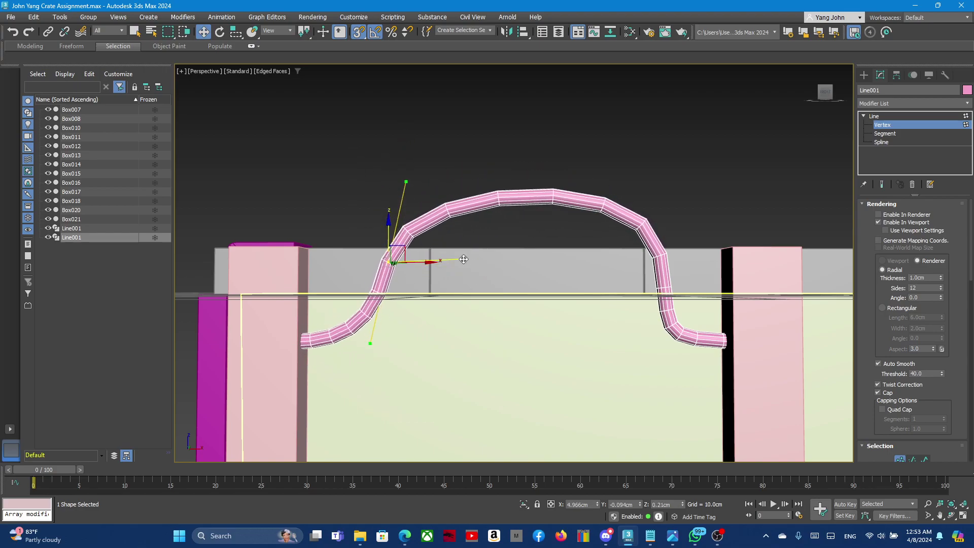
pyautogui.moveTo(462, 310)
pyautogui.keyDown('alt'); pyautogui.mouseDown(button='middle')
pyautogui.moveTo(443, 335)
pyautogui.moveTo(431, 273)
pyautogui.mouseUp(button='middle'); pyautogui.keyUp('alt')
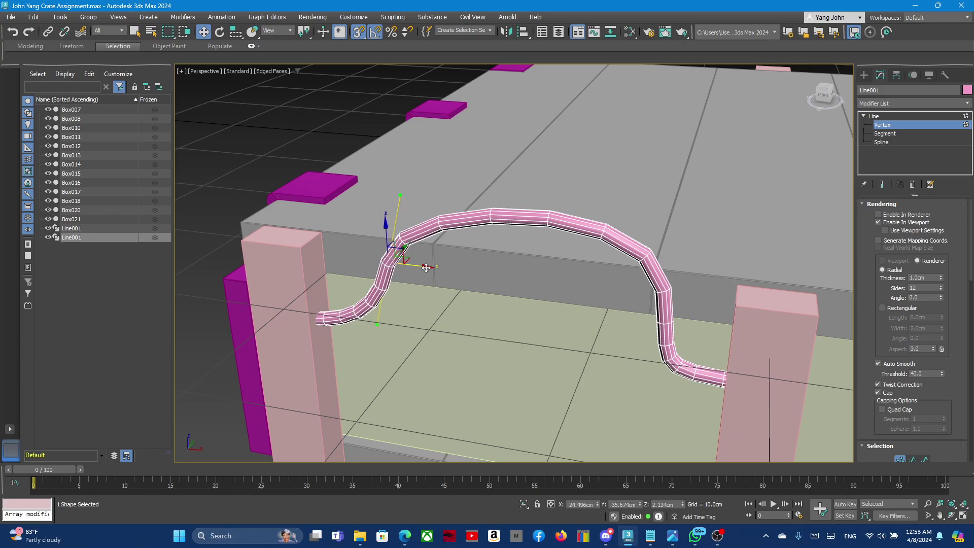
pyautogui.moveTo(426, 267); pyautogui.dragTo(366, 266)
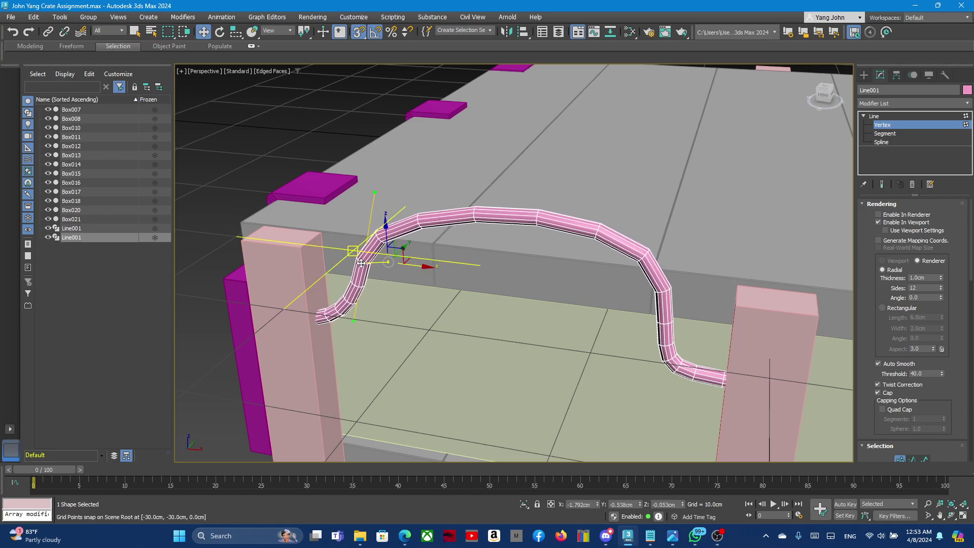
pyautogui.moveTo(512, 321)
pyautogui.keyDown('alt'); pyautogui.mouseDown(button='middle')
pyautogui.moveTo(540, 292)
pyautogui.moveTo(507, 272)
pyautogui.mouseUp(button='middle'); pyautogui.keyUp('alt')
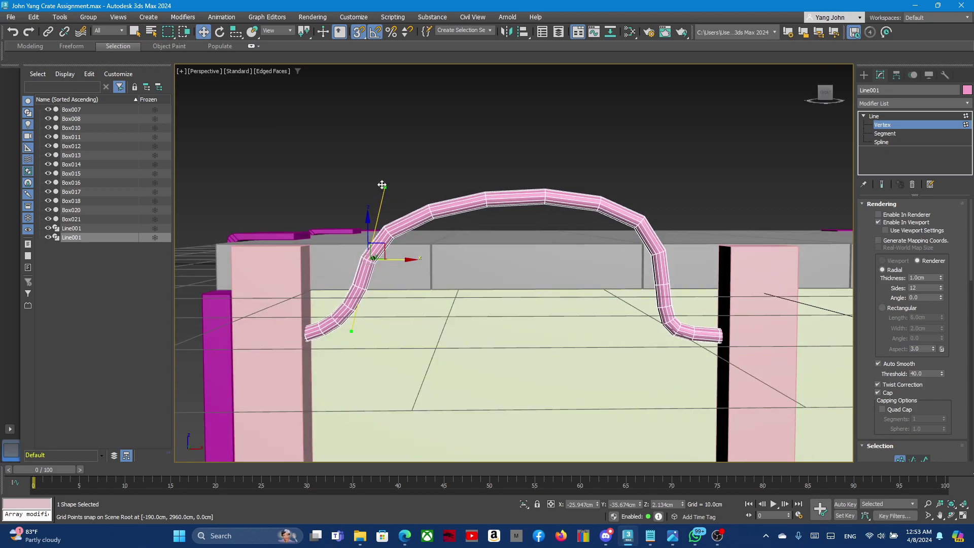
pyautogui.moveTo(382, 185); pyautogui.dragTo(368, 188)
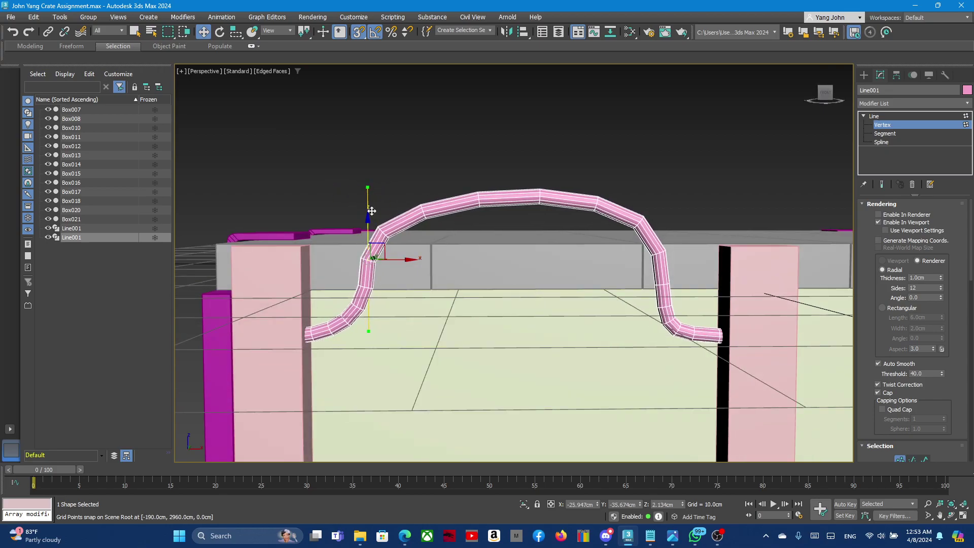
pyautogui.moveTo(371, 211)
pyautogui.keyDown('alt'); pyautogui.mouseDown(button='middle')
pyautogui.moveTo(473, 316)
pyautogui.moveTo(527, 342)
pyautogui.moveTo(536, 310)
pyautogui.moveTo(466, 275)
pyautogui.moveTo(443, 285)
pyautogui.moveTo(455, 278)
pyautogui.moveTo(481, 288)
pyautogui.moveTo(425, 279)
pyautogui.mouseUp(button='middle'); pyautogui.keyUp('alt')
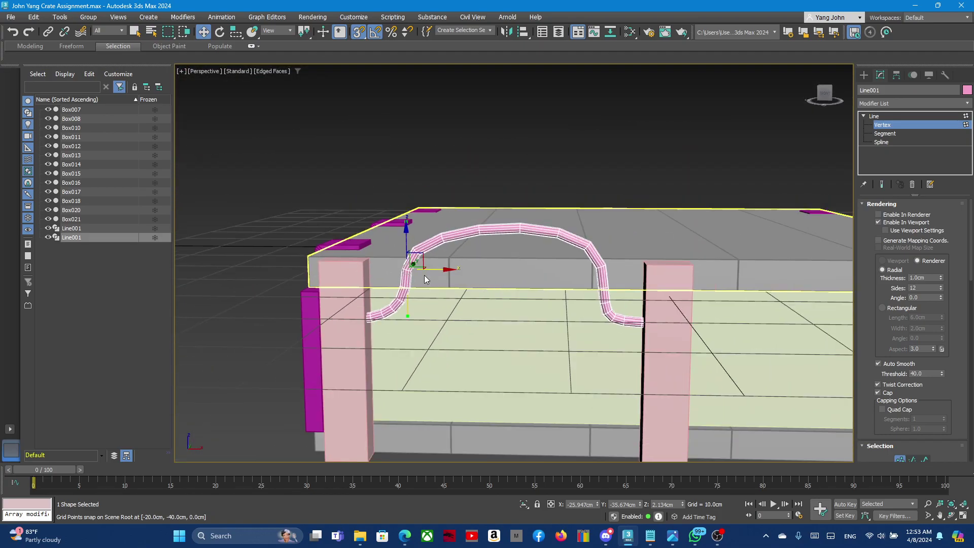
pyautogui.click(318, 194)
pyautogui.moveTo(562, 306)
pyautogui.keyDown('alt'); pyautogui.mouseDown(button='middle')
pyautogui.moveTo(548, 303)
pyautogui.moveTo(548, 326)
pyautogui.moveTo(580, 304)
pyautogui.moveTo(578, 330)
pyautogui.mouseUp(button='middle'); pyautogui.keyUp('alt')
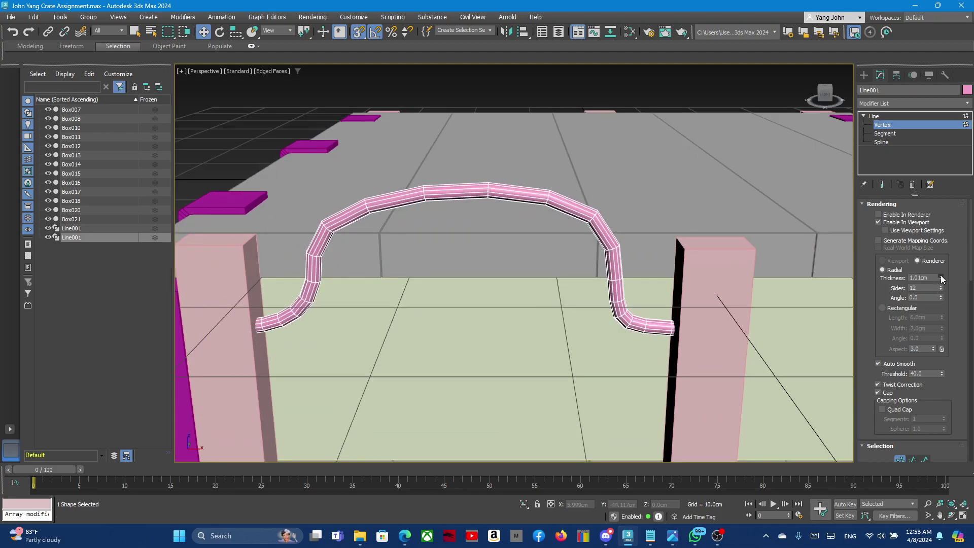
# Raise the handle's Radial Thickness from 1.0cm to 1.85cm and view it from the side.
pyautogui.moveTo(941, 281); pyautogui.dragTo(939, 232)
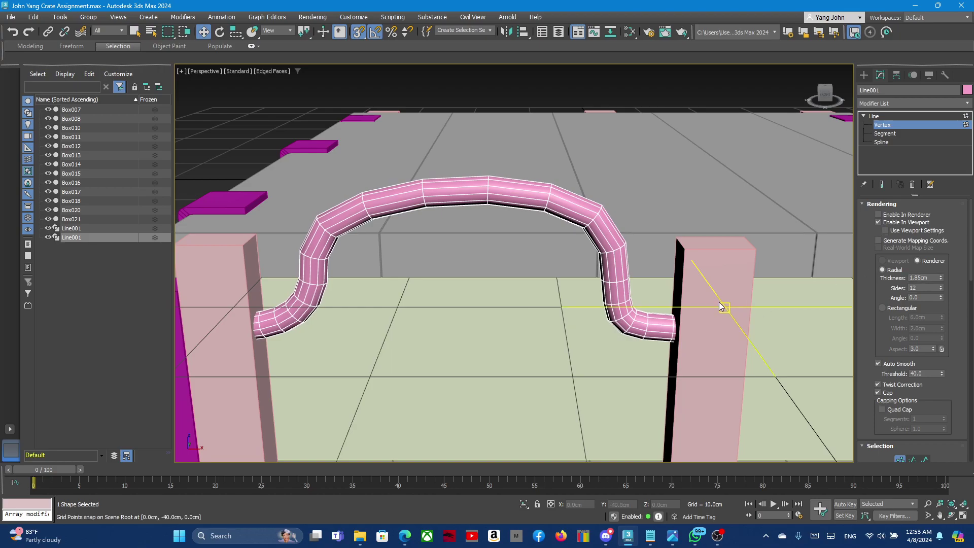
pyautogui.keyDown('alt'); pyautogui.moveTo(699, 312); pyautogui.dragTo(626, 326, button='middle'); pyautogui.keyUp('alt')
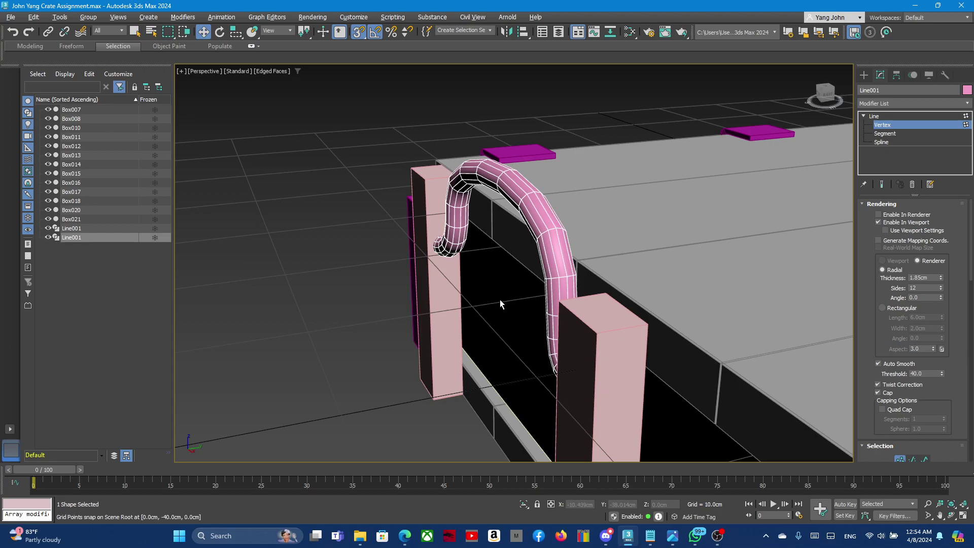
# Orbit the maximized Perspective view to face the crate and pink handle.
pyautogui.scroll(-3, 500, 299)
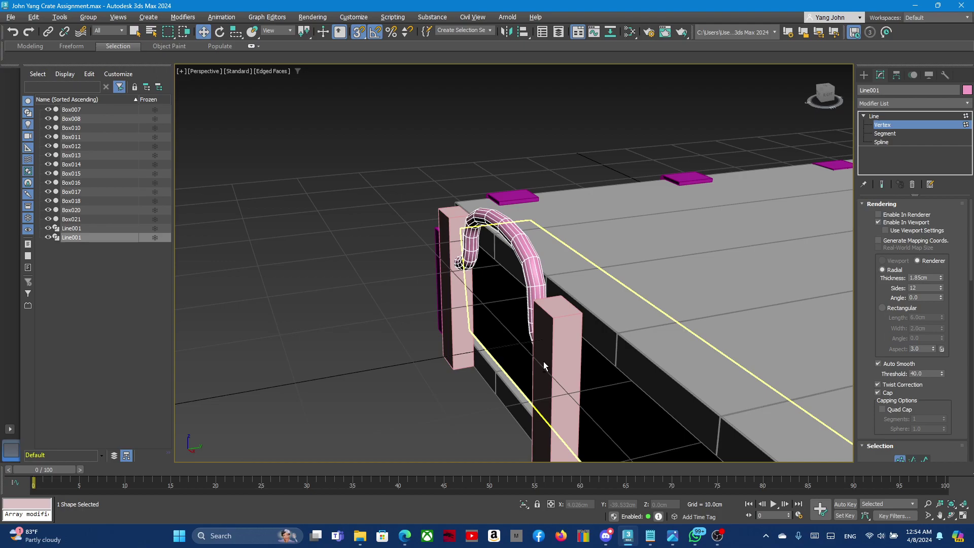
pyautogui.keyDown('alt'); pyautogui.moveTo(543, 362); pyautogui.dragTo(626, 348, button='middle'); pyautogui.keyUp('alt')
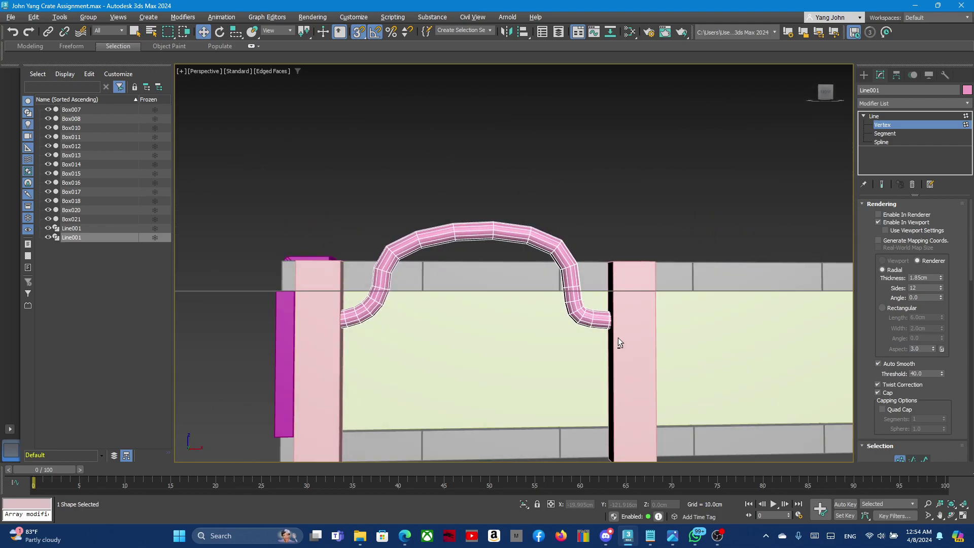
pyautogui.keyDown('alt'); pyautogui.moveTo(617, 342); pyautogui.dragTo(619, 348, button='middle'); pyautogui.keyUp('alt')
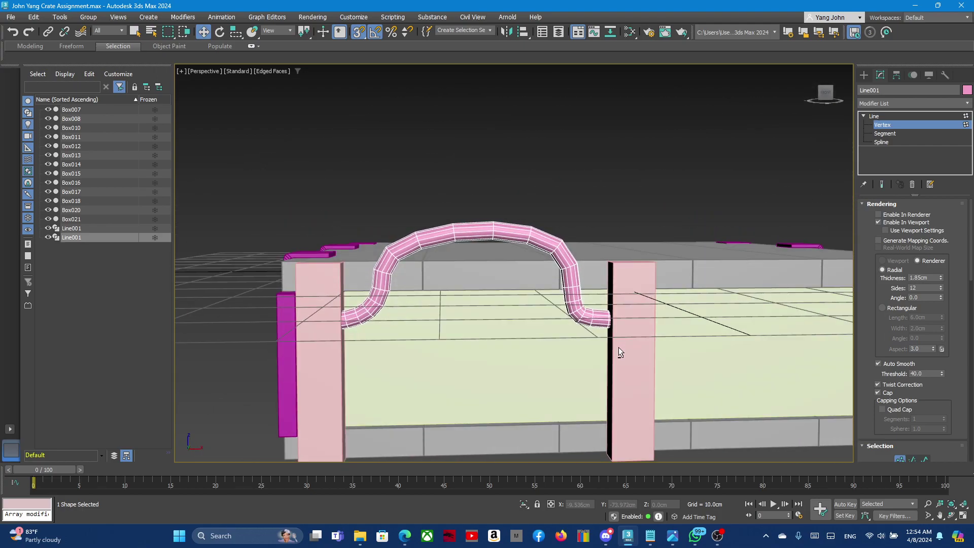
pyautogui.hotkey('alt', 'w')
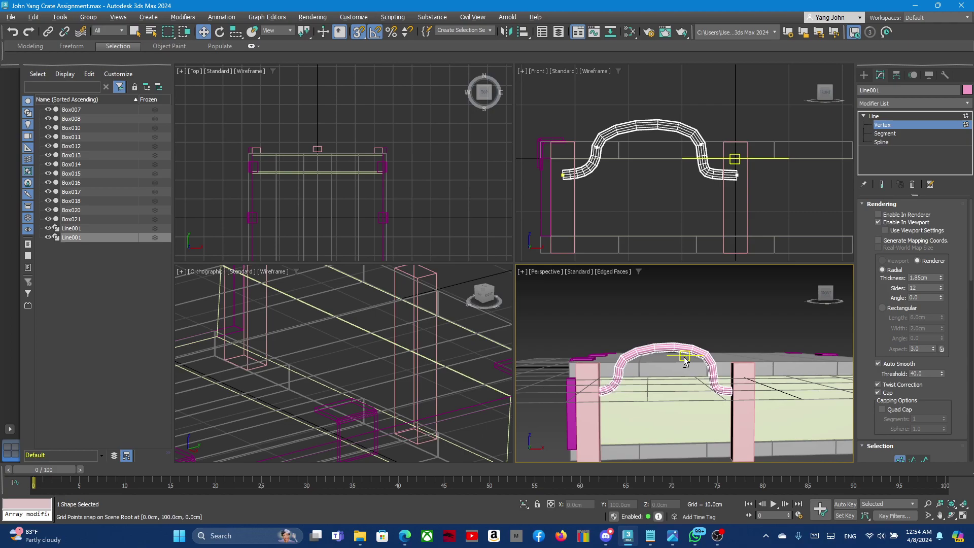
pyautogui.hotkey('alt', 'w')
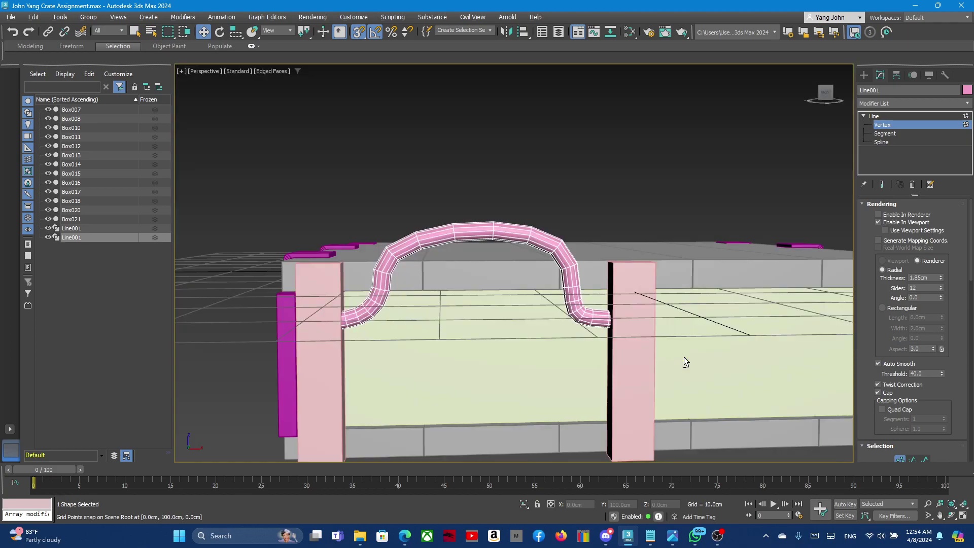
pyautogui.moveTo(623, 326)
pyautogui.keyDown('alt'); pyautogui.mouseDown(button='middle')
pyautogui.moveTo(610, 302)
pyautogui.moveTo(632, 290)
pyautogui.mouseUp(button='middle'); pyautogui.keyUp('alt')
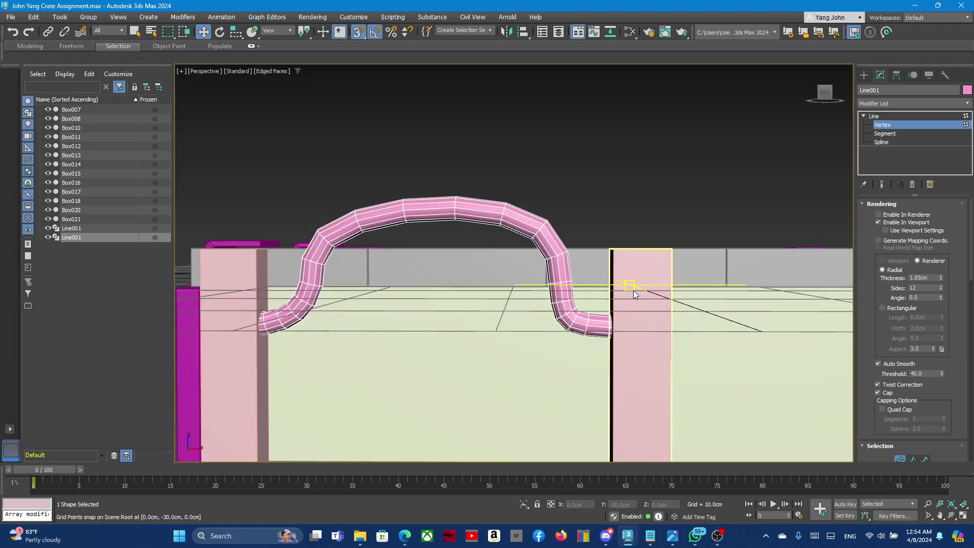
# Select the handle's right end vertex and bend its Bezier tangent to curve the end.
pyautogui.moveTo(632, 299); pyautogui.dragTo(592, 383)
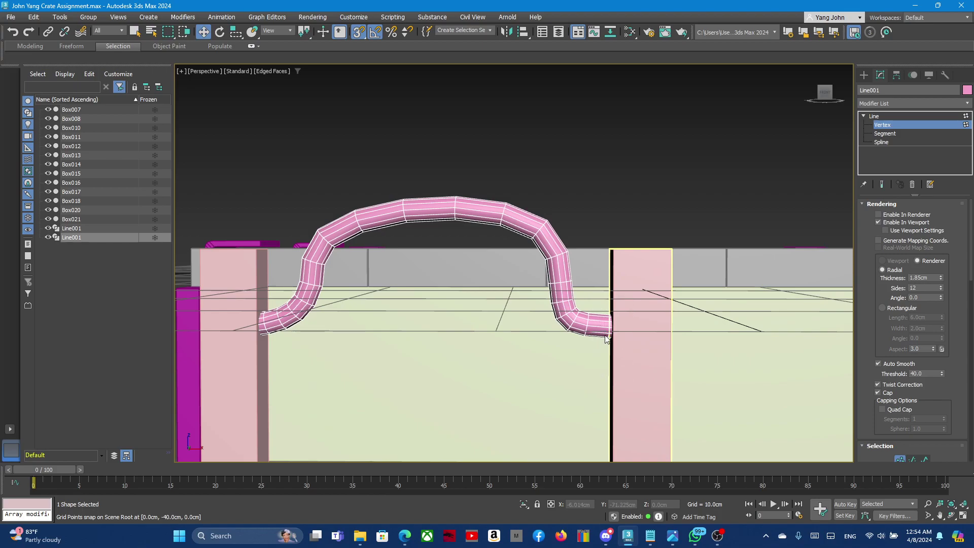
pyautogui.moveTo(615, 361)
pyautogui.keyDown('alt'); pyautogui.mouseDown(button='middle')
pyautogui.moveTo(603, 372)
pyautogui.moveTo(610, 382)
pyautogui.mouseUp(button='middle'); pyautogui.keyUp('alt')
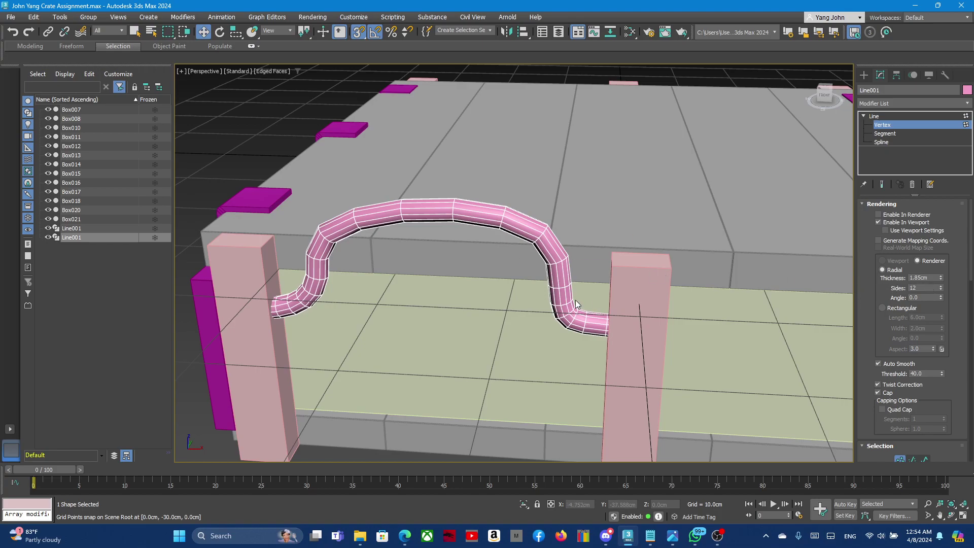
pyautogui.keyDown('alt'); pyautogui.moveTo(575, 300); pyautogui.dragTo(443, 167, button='middle'); pyautogui.keyUp('alt')
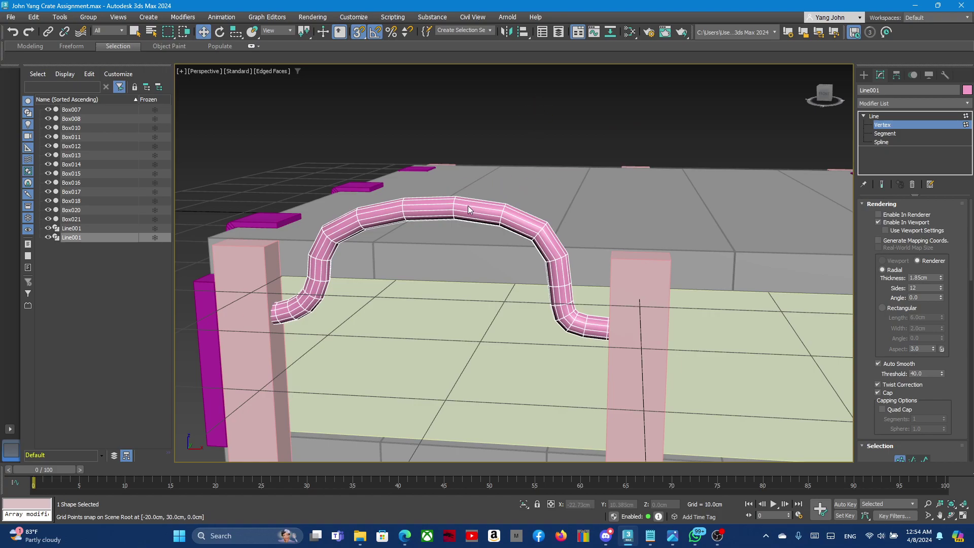
pyautogui.moveTo(659, 393); pyautogui.dragTo(659, 393)
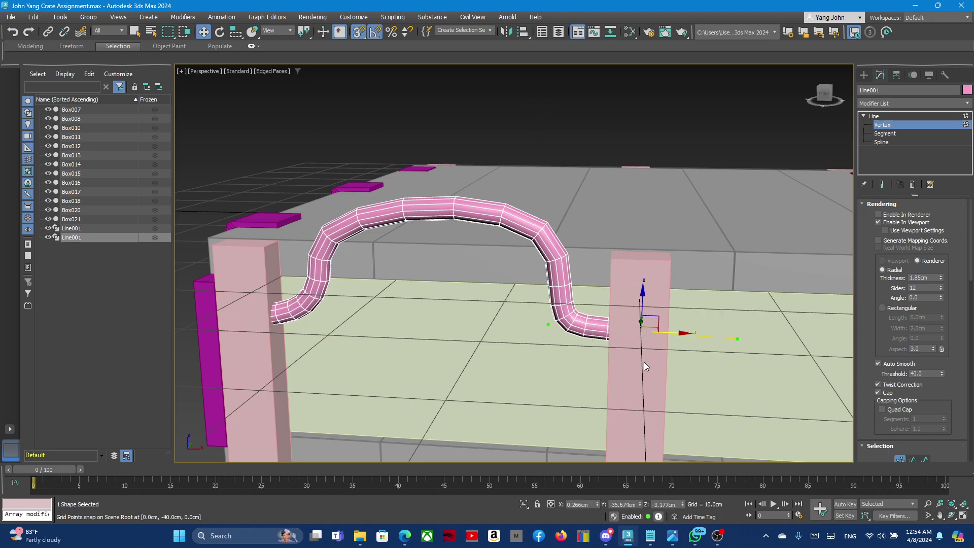
pyautogui.moveTo(739, 338)
pyautogui.mouseDown()
pyautogui.moveTo(547, 426)
pyautogui.moveTo(601, 407)
pyautogui.moveTo(569, 307)
pyautogui.moveTo(656, 309)
pyautogui.mouseUp()
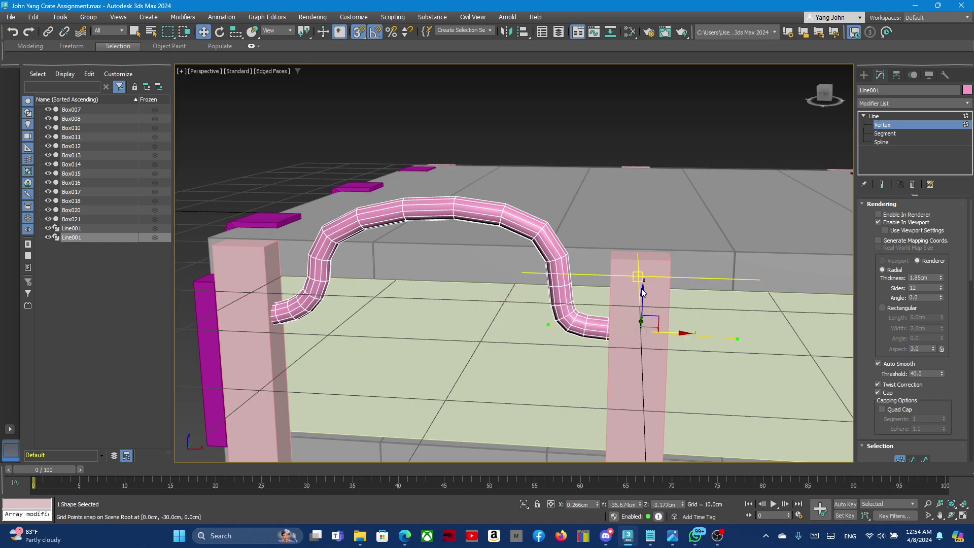
# Lower the right end vertex in Z, then pull the near-post vertex tangent upward.
pyautogui.click(646, 285)
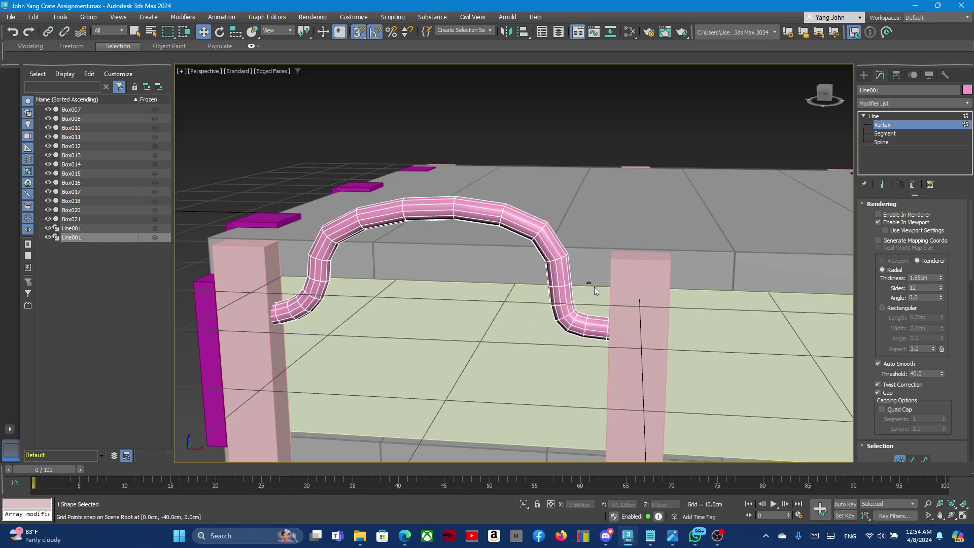
pyautogui.moveTo(710, 403); pyautogui.dragTo(711, 405)
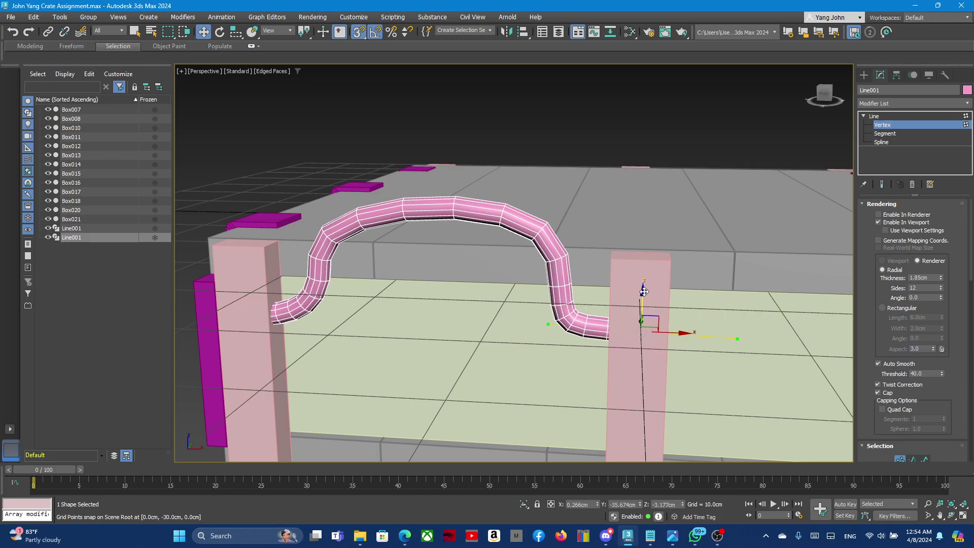
pyautogui.moveTo(643, 291)
pyautogui.mouseDown()
pyautogui.moveTo(639, 373)
pyautogui.moveTo(667, 333)
pyautogui.mouseUp()
pyautogui.keyDown('alt'); pyautogui.moveTo(741, 340); pyautogui.dragTo(718, 372, button='middle'); pyautogui.keyUp('alt')
pyautogui.moveTo(740, 348); pyautogui.dragTo(710, 314)
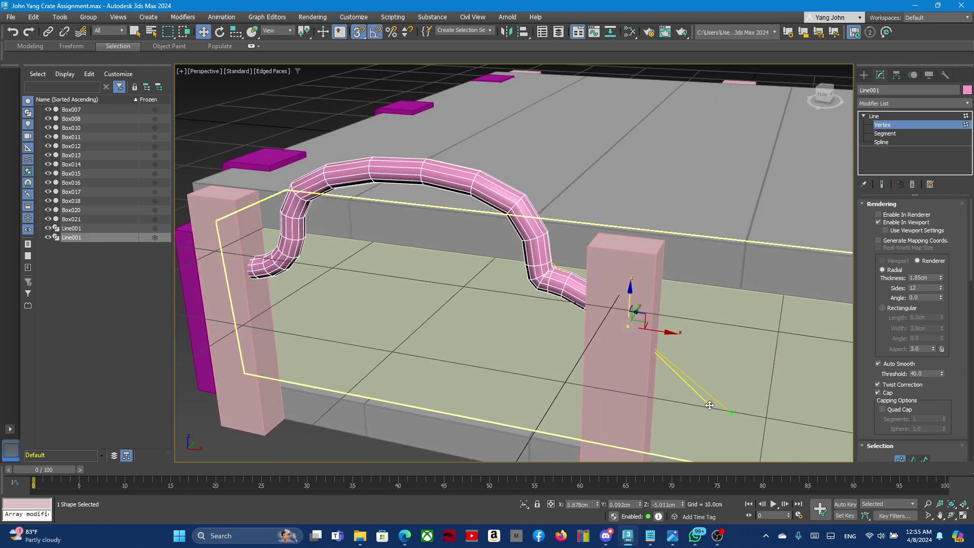
pyautogui.rightClick(711, 314)
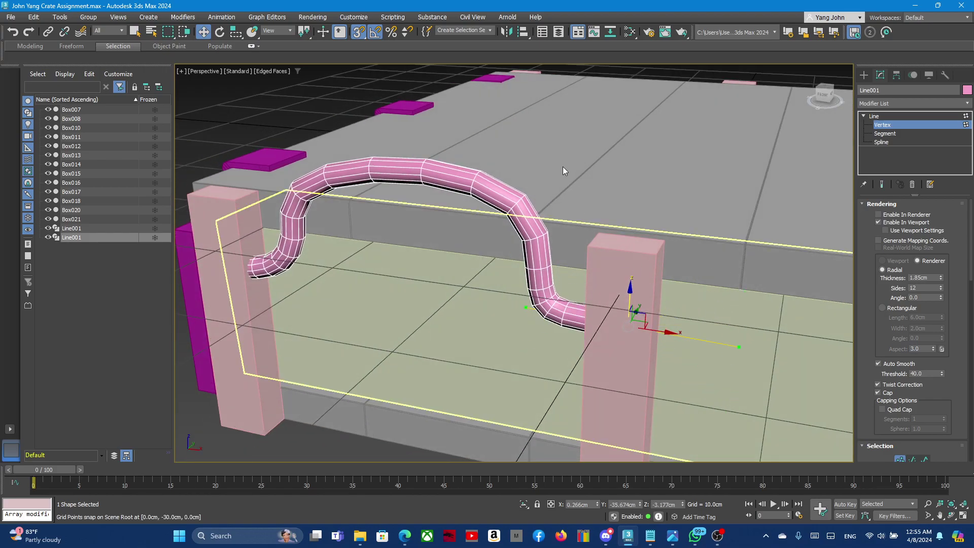
pyautogui.moveTo(496, 305); pyautogui.dragTo(495, 307)
pyautogui.moveTo(533, 206)
pyautogui.mouseDown()
pyautogui.moveTo(521, 148)
pyautogui.moveTo(441, 356)
pyautogui.moveTo(506, 329)
pyautogui.mouseUp()
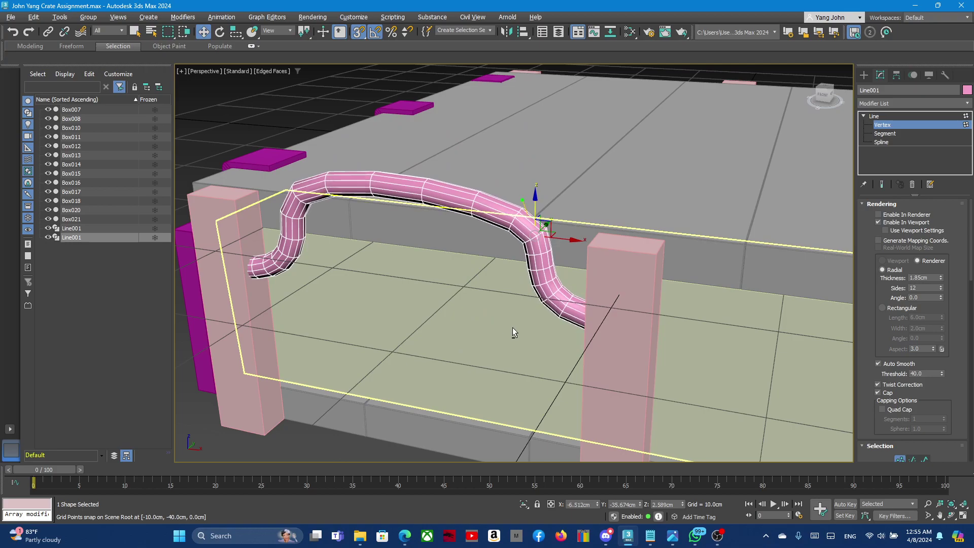
# Move the arch's upper right bend vertex and adjust its tangents for a smooth curve.
pyautogui.keyDown('alt'); pyautogui.moveTo(512, 327); pyautogui.dragTo(527, 294, button='middle'); pyautogui.keyUp('alt')
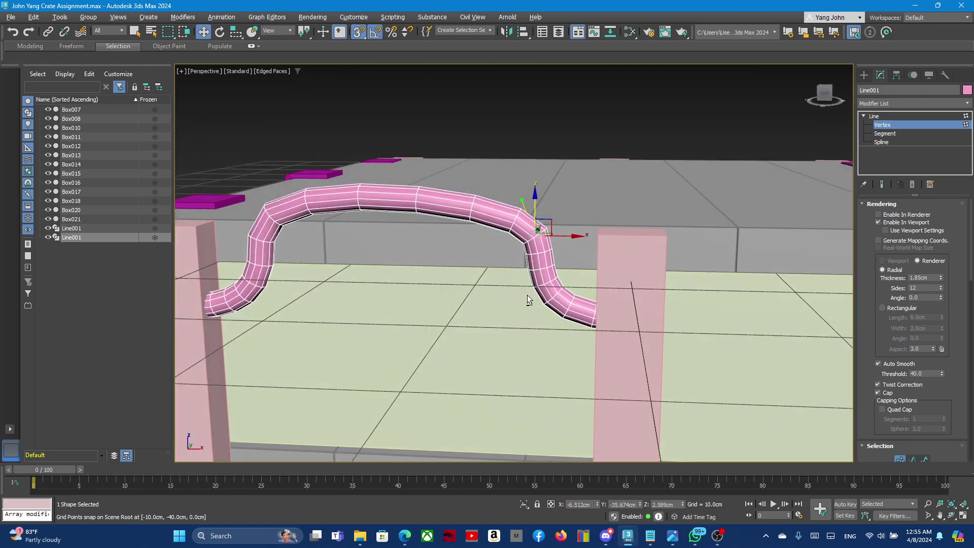
pyautogui.click(540, 230)
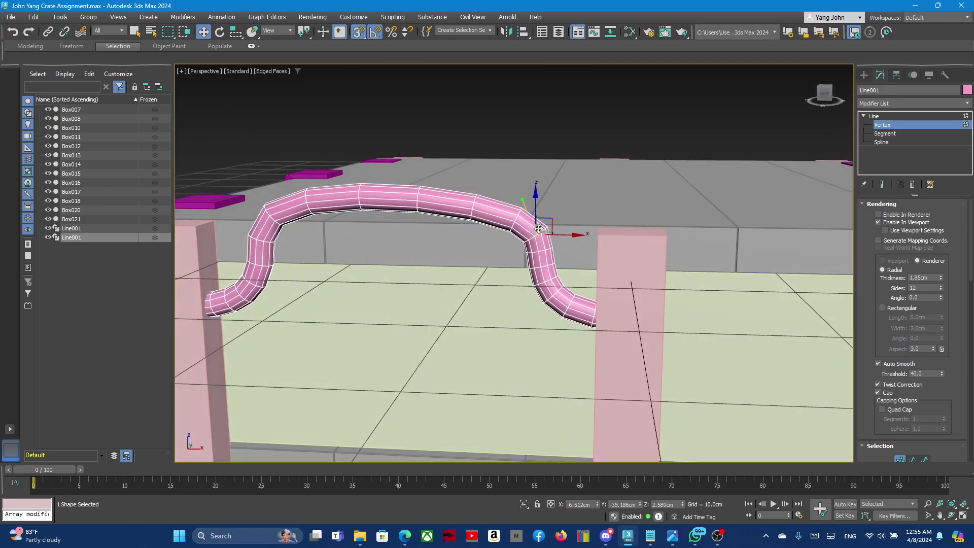
pyautogui.moveTo(539, 229); pyautogui.dragTo(528, 249)
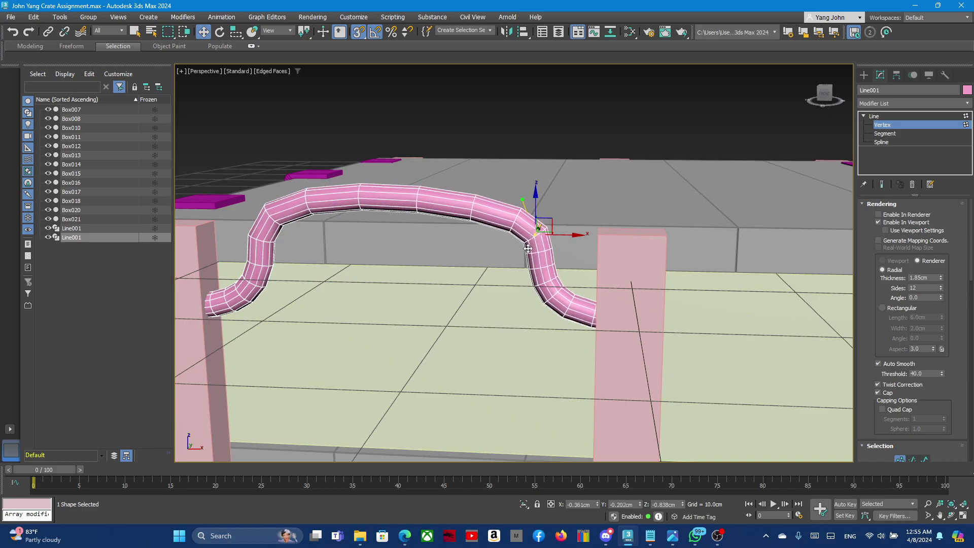
pyautogui.moveTo(509, 289)
pyautogui.keyDown('alt'); pyautogui.mouseDown(button='middle')
pyautogui.moveTo(495, 316)
pyautogui.moveTo(512, 273)
pyautogui.mouseUp(button='middle'); pyautogui.keyUp('alt')
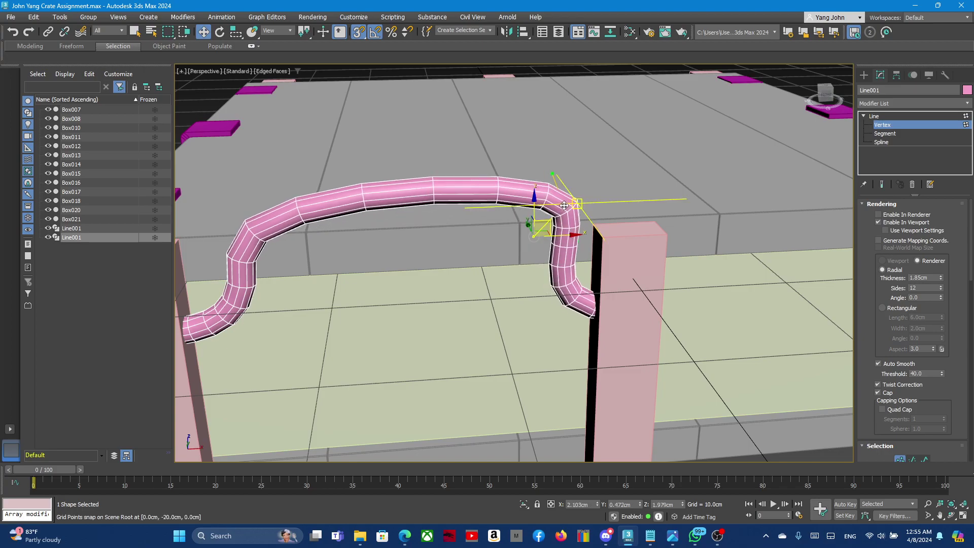
pyautogui.moveTo(564, 205); pyautogui.dragTo(611, 273)
pyautogui.moveTo(612, 273)
pyautogui.keyDown('alt'); pyautogui.mouseDown(button='middle')
pyautogui.moveTo(569, 253)
pyautogui.moveTo(544, 264)
pyautogui.moveTo(597, 252)
pyautogui.moveTo(584, 278)
pyautogui.moveTo(482, 318)
pyautogui.moveTo(502, 321)
pyautogui.mouseUp(button='middle'); pyautogui.keyUp('alt')
pyautogui.moveTo(525, 252)
pyautogui.keyDown('alt'); pyautogui.mouseDown(button='middle')
pyautogui.moveTo(611, 255)
pyautogui.moveTo(509, 183)
pyautogui.mouseUp(button='middle'); pyautogui.keyUp('alt')
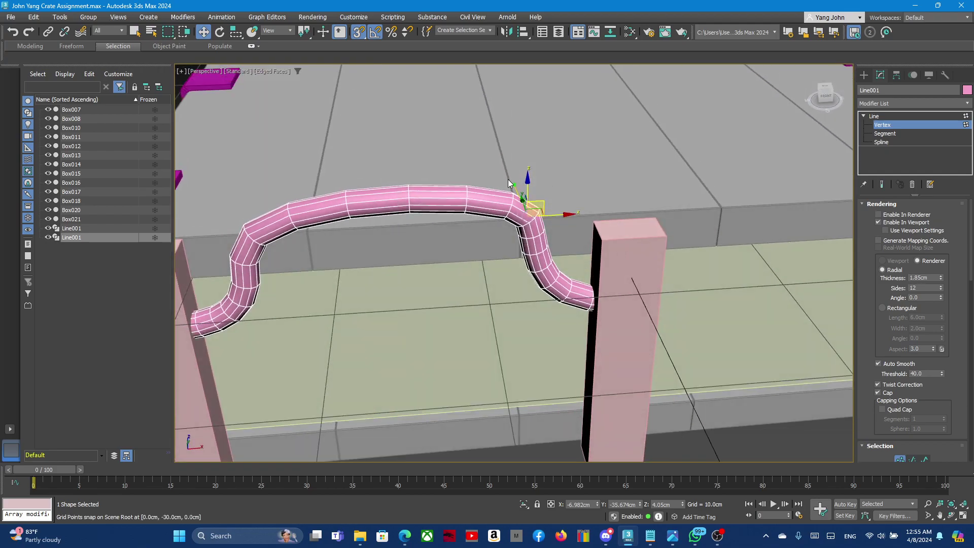
pyautogui.moveTo(514, 185); pyautogui.dragTo(465, 214)
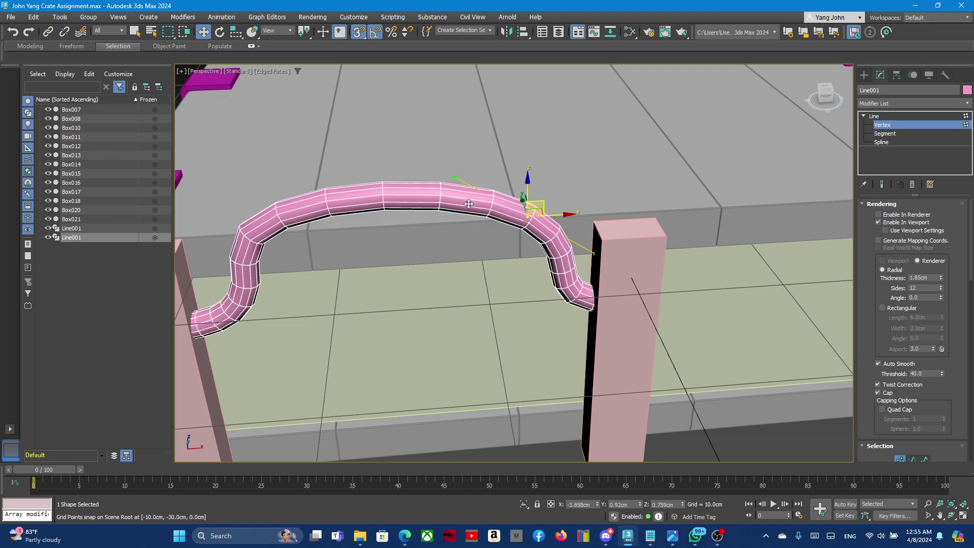
pyautogui.keyDown('alt'); pyautogui.moveTo(465, 213); pyautogui.dragTo(479, 195, button='middle'); pyautogui.keyUp('alt')
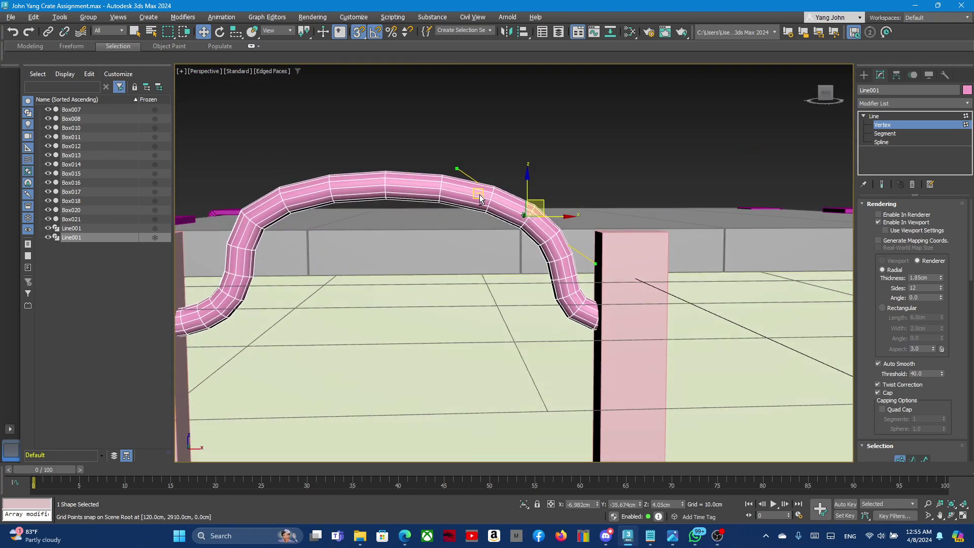
pyautogui.moveTo(577, 324)
pyautogui.keyDown('alt'); pyautogui.mouseDown(button='middle')
pyautogui.moveTo(524, 317)
pyautogui.moveTo(535, 310)
pyautogui.moveTo(459, 338)
pyautogui.moveTo(474, 348)
pyautogui.moveTo(465, 351)
pyautogui.mouseUp(button='middle'); pyautogui.keyUp('alt')
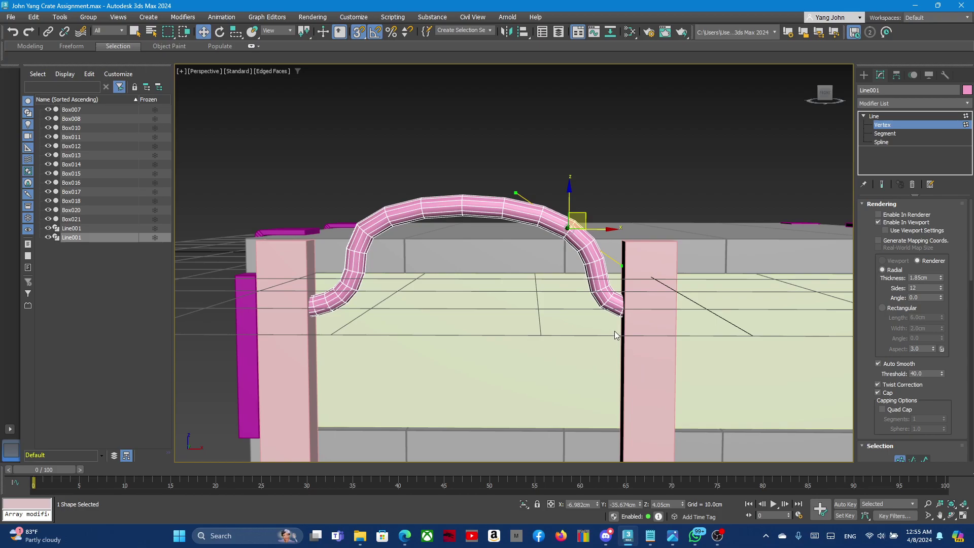
# Maximize the Front viewport and zoom to check the arch's shape.
pyautogui.hotkey('alt', 'w')
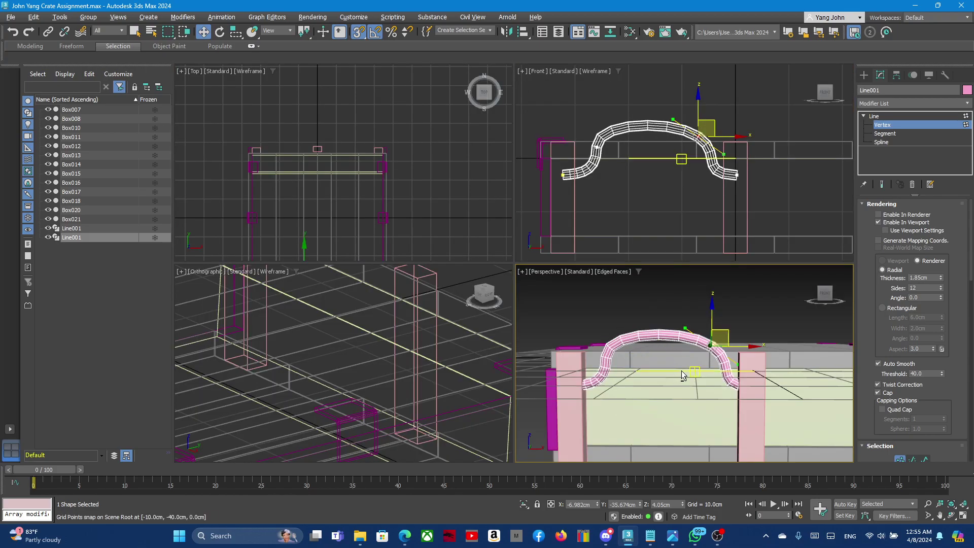
pyautogui.hotkey('alt', 'w')
pyautogui.scroll(-1, 664, 200)
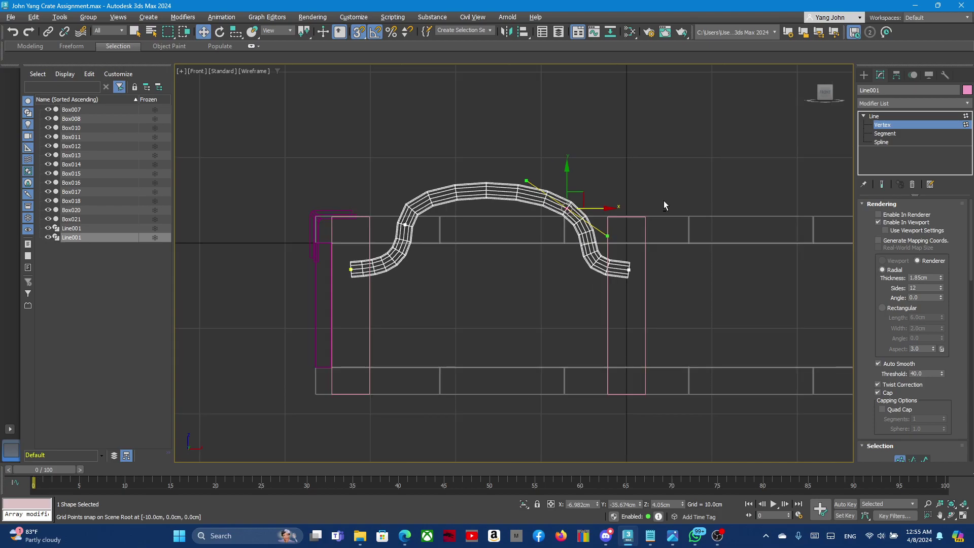
pyautogui.scroll(-1, 545, 174)
pyautogui.scroll(1, 545, 174)
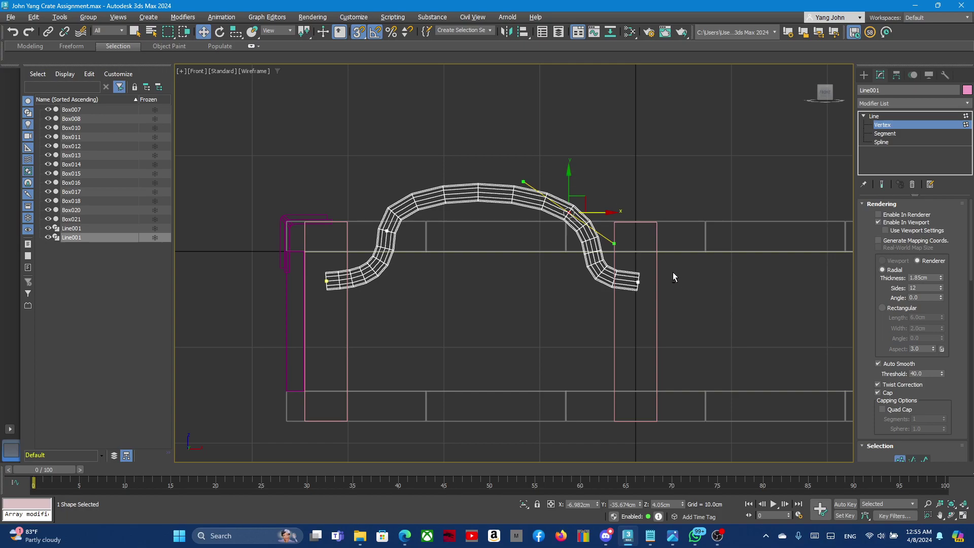
# Back in Perspective, box-select the upper right vertex and raise it slightly.
pyautogui.hotkey('alt', 'w')
pyautogui.hotkey('alt', 'w')
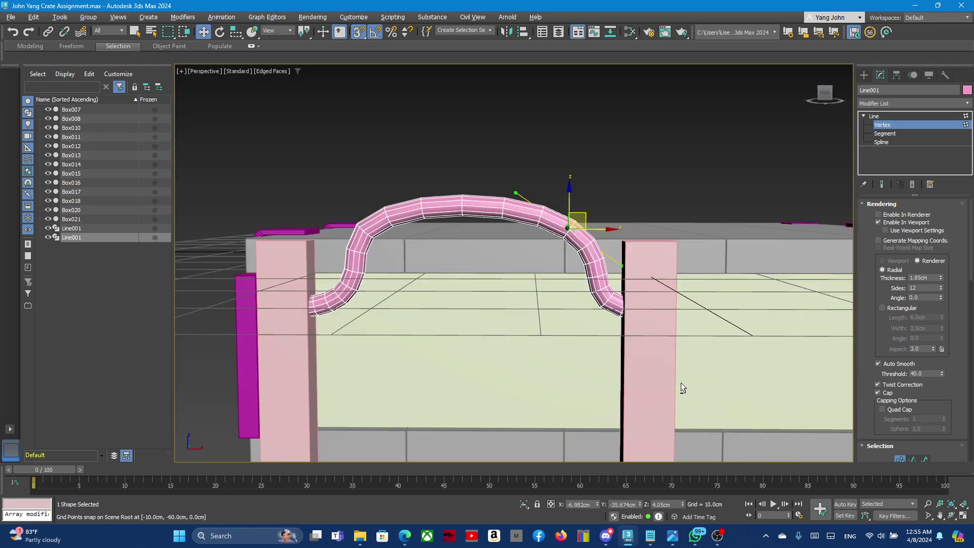
pyautogui.moveTo(681, 383)
pyautogui.keyDown('alt'); pyautogui.mouseDown(button='middle')
pyautogui.moveTo(660, 325)
pyautogui.moveTo(617, 369)
pyautogui.moveTo(679, 323)
pyautogui.moveTo(605, 218)
pyautogui.mouseUp(button='middle'); pyautogui.keyUp('alt')
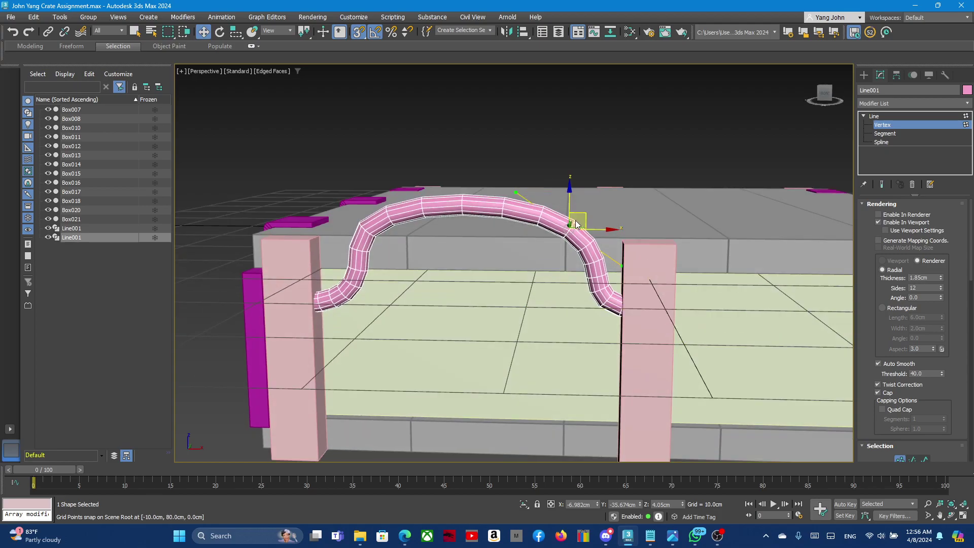
pyautogui.moveTo(513, 166); pyautogui.dragTo(579, 229)
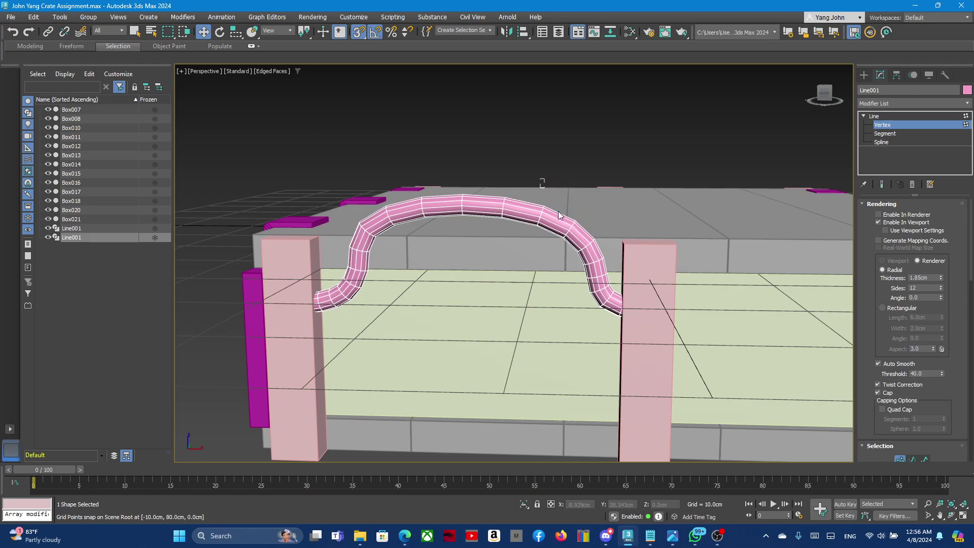
pyautogui.moveTo(556, 177); pyautogui.dragTo(572, 213)
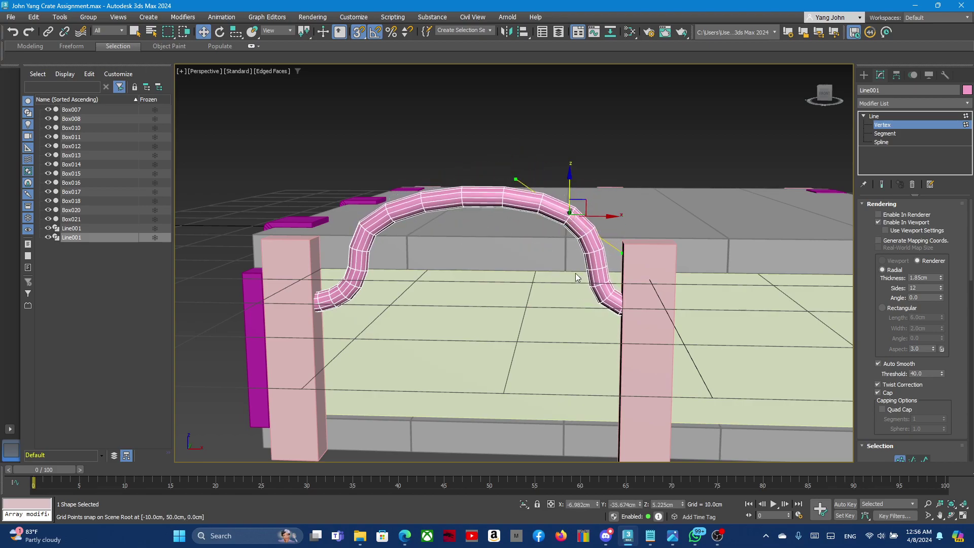
# Move the handle's end vertex down so the arch meets the right post.
pyautogui.keyDown('alt'); pyautogui.moveTo(572, 213); pyautogui.dragTo(623, 285, button='middle'); pyautogui.keyUp('alt')
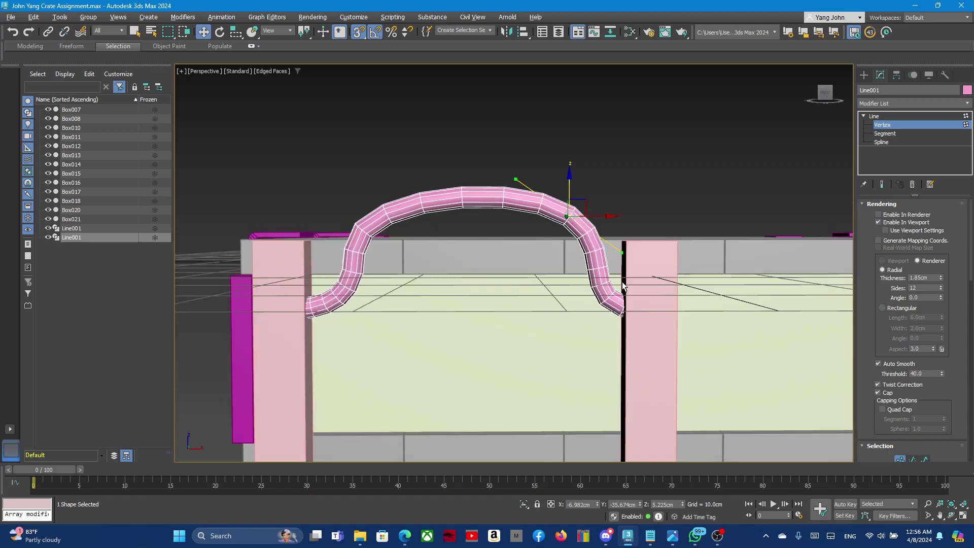
pyautogui.scroll(-4, 609, 326)
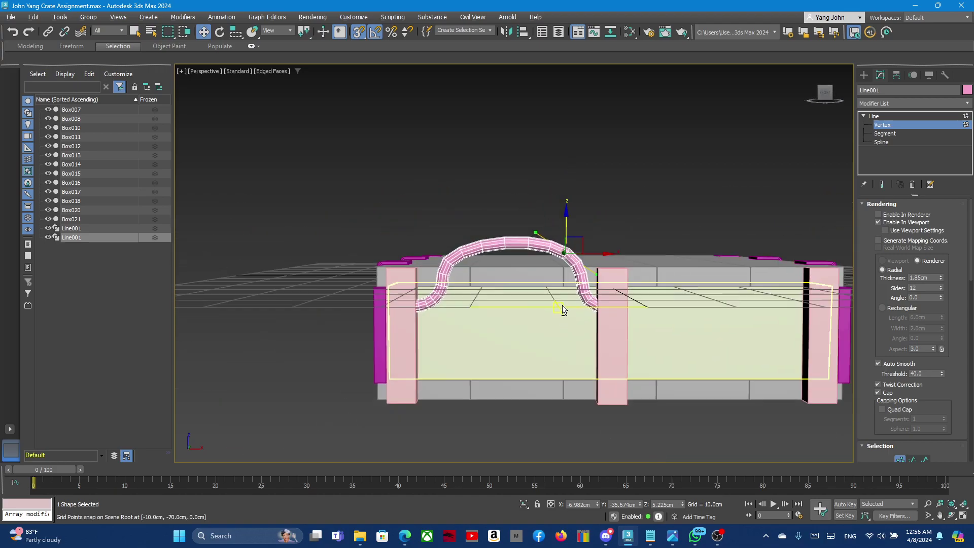
pyautogui.moveTo(565, 311)
pyautogui.keyDown('alt'); pyautogui.mouseDown(button='middle')
pyautogui.moveTo(721, 322)
pyautogui.moveTo(691, 407)
pyautogui.moveTo(702, 289)
pyautogui.moveTo(693, 300)
pyautogui.mouseUp(button='middle'); pyautogui.keyUp('alt')
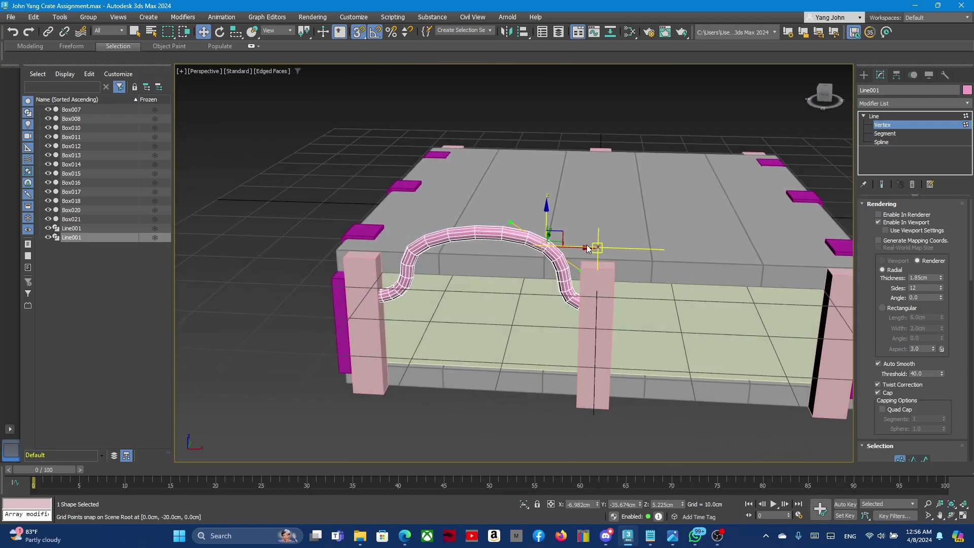
pyautogui.click(665, 249)
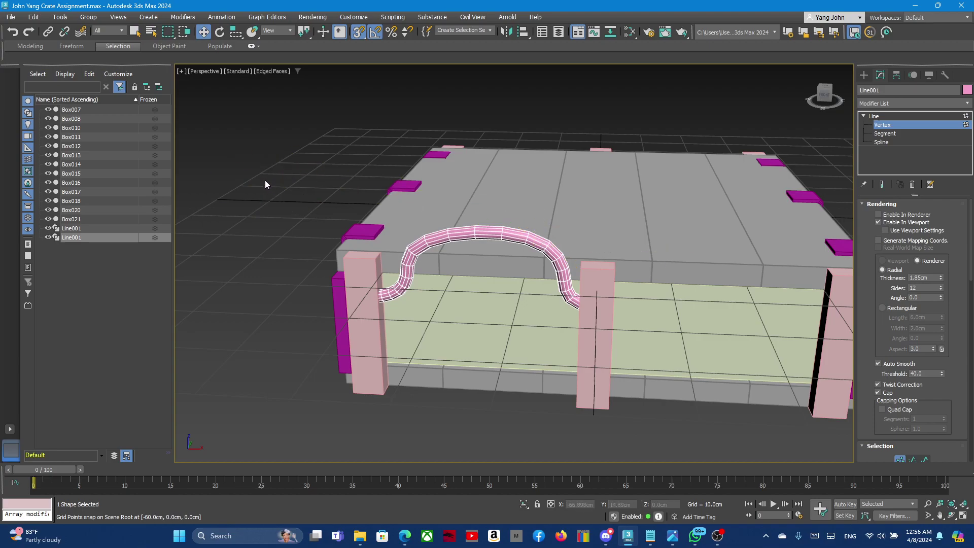
# Select and deselect the handle's vertices, then orbit around the crate to review the arch.
pyautogui.moveTo(618, 352); pyautogui.dragTo(618, 353)
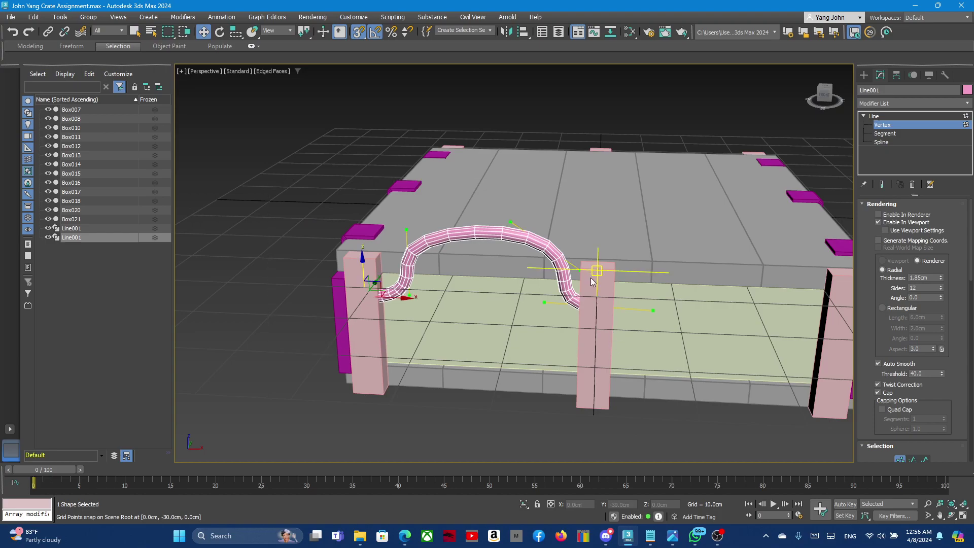
pyautogui.click(276, 226)
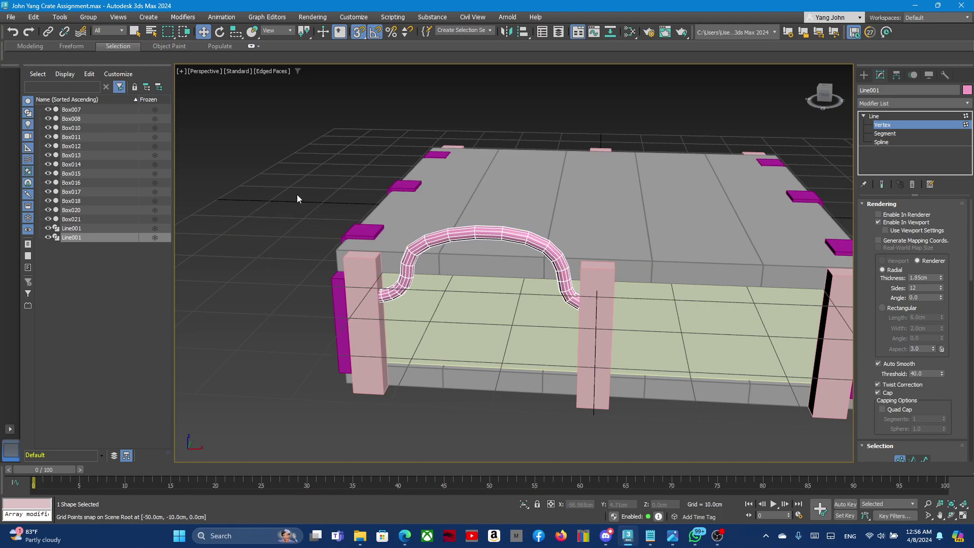
pyautogui.moveTo(648, 354); pyautogui.dragTo(648, 355)
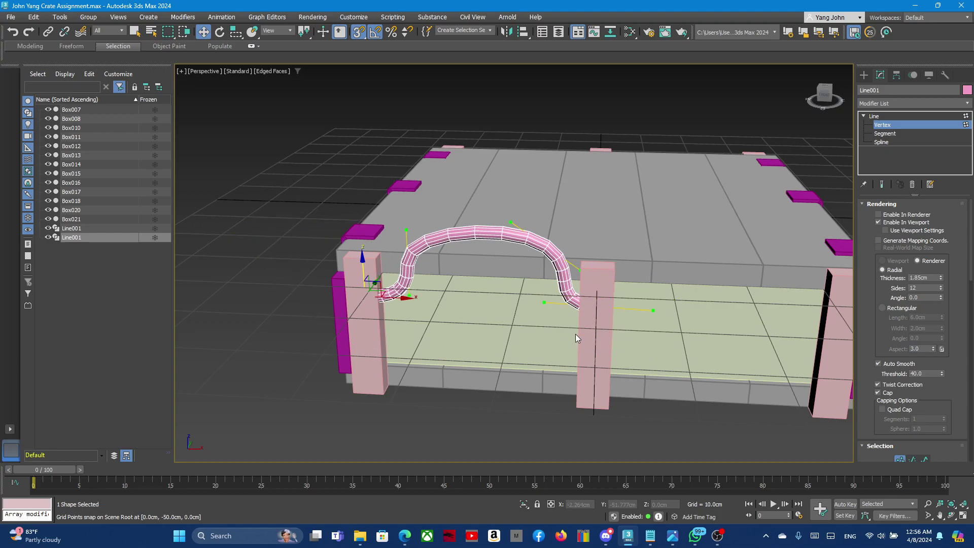
pyautogui.moveTo(575, 334)
pyautogui.keyDown('alt'); pyautogui.mouseDown(button='middle')
pyautogui.moveTo(538, 337)
pyautogui.moveTo(533, 353)
pyautogui.moveTo(559, 355)
pyautogui.moveTo(532, 336)
pyautogui.mouseUp(button='middle'); pyautogui.keyUp('alt')
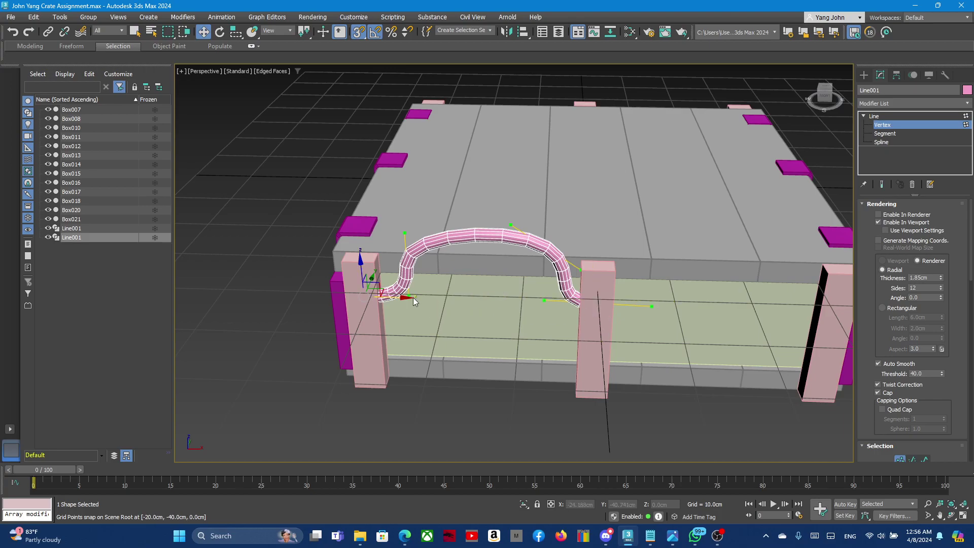
pyautogui.click(520, 304)
pyautogui.keyDown('alt'); pyautogui.moveTo(446, 320); pyautogui.dragTo(443, 322, button='middle'); pyautogui.keyUp('alt')
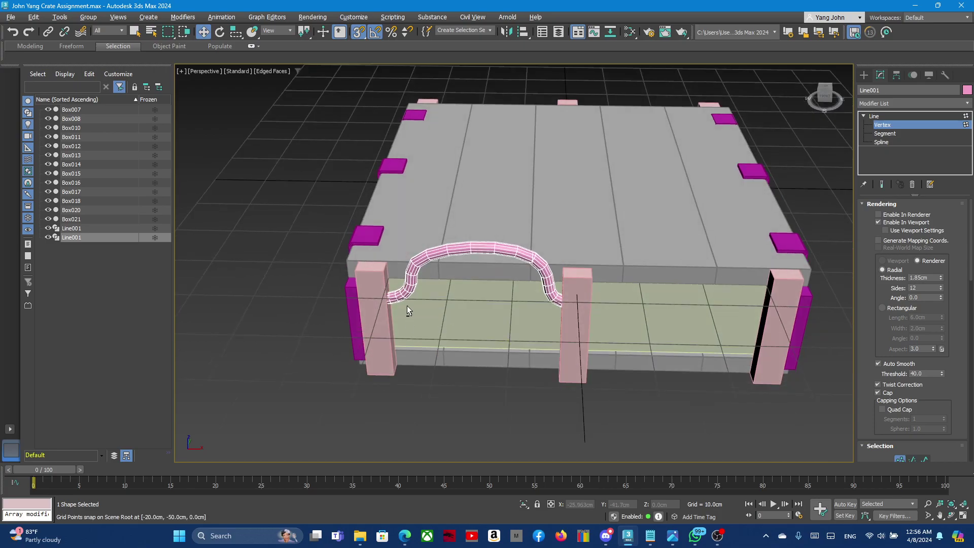
pyautogui.scroll(3, 410, 305)
pyautogui.keyDown('alt'); pyautogui.moveTo(521, 290); pyautogui.dragTo(499, 268, button='middle'); pyautogui.keyUp('alt')
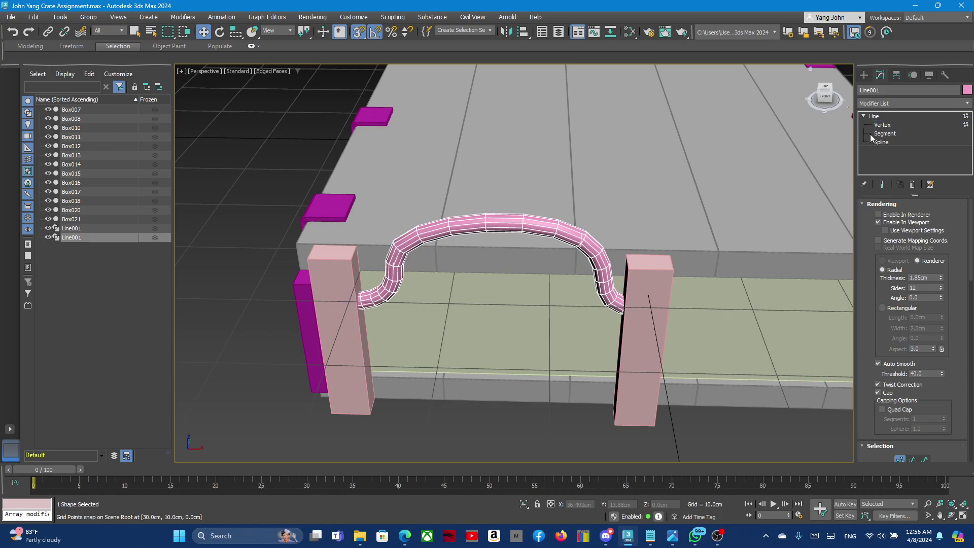
pyautogui.click(863, 116)
pyautogui.moveTo(327, 158); pyautogui.dragTo(674, 363)
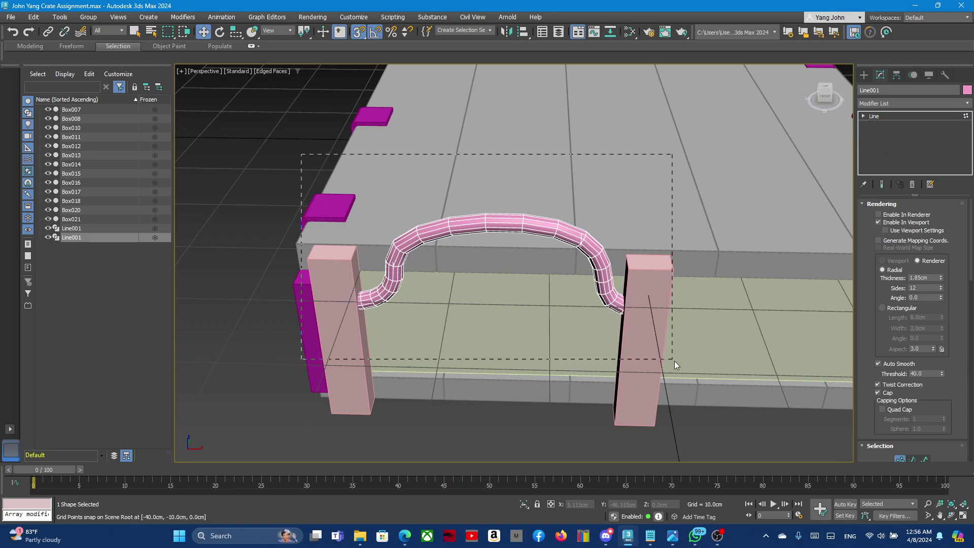
pyautogui.keyDown('shift'); pyautogui.moveTo(382, 303); pyautogui.dragTo(452, 307); pyautogui.keyUp('shift')
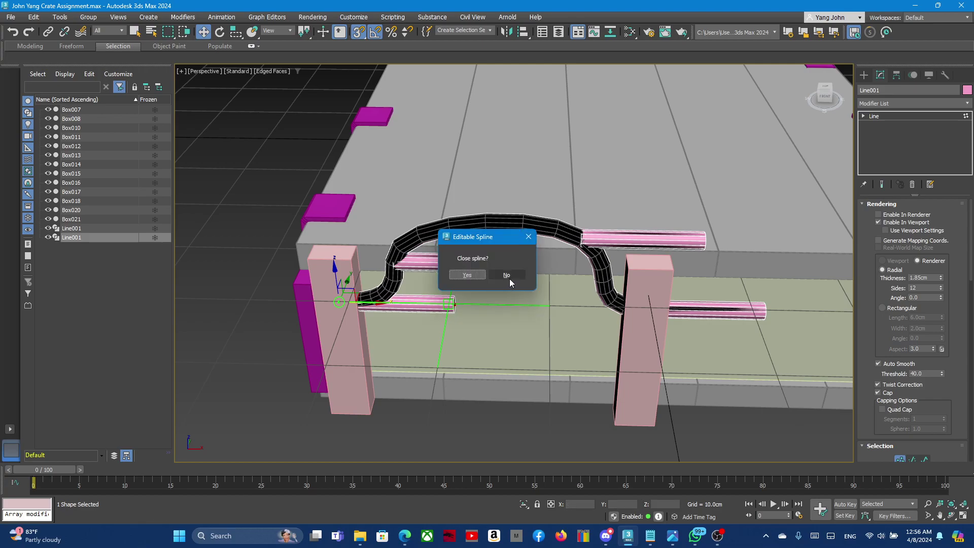
pyautogui.click(508, 275)
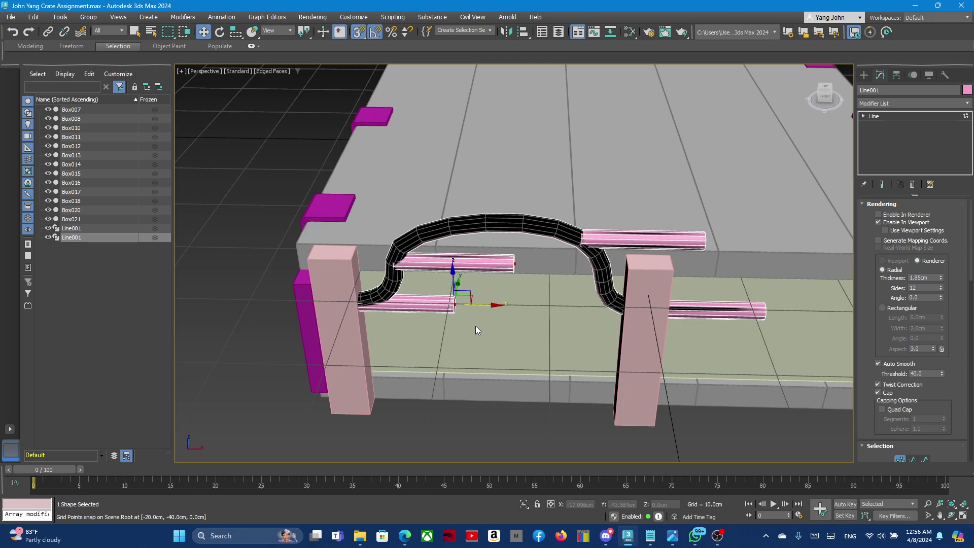
pyautogui.hotkey('ctrl', 'z')
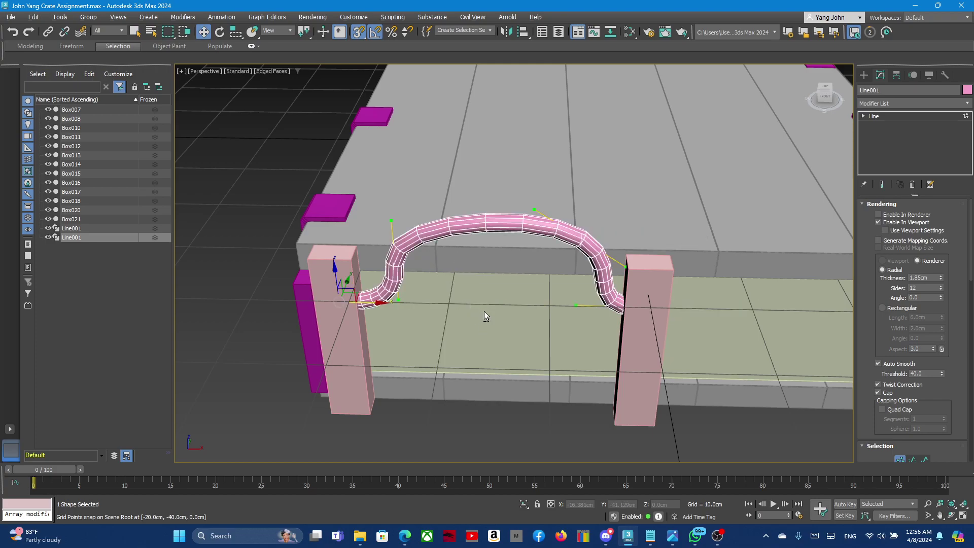
pyautogui.moveTo(484, 312)
pyautogui.keyDown('alt'); pyautogui.mouseDown(button='middle')
pyautogui.moveTo(469, 297)
pyautogui.moveTo(424, 329)
pyautogui.moveTo(418, 346)
pyautogui.moveTo(430, 224)
pyautogui.mouseUp(button='middle'); pyautogui.keyUp('alt')
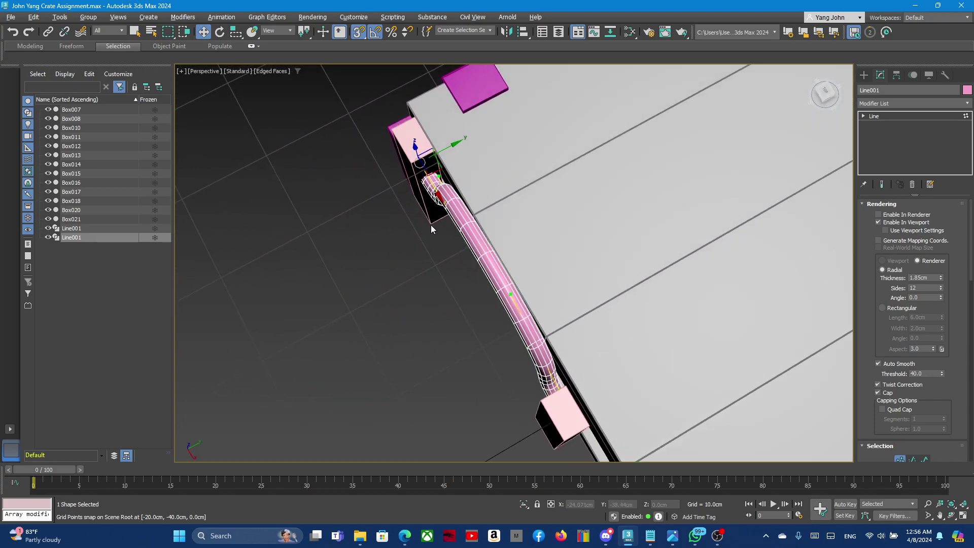
pyautogui.hotkey('ctrl', 'y')
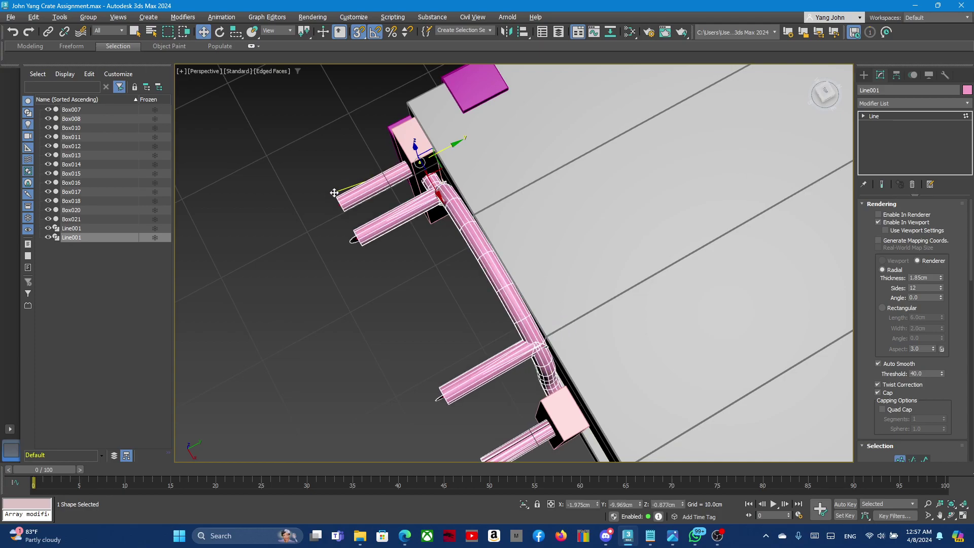
pyautogui.click(357, 240)
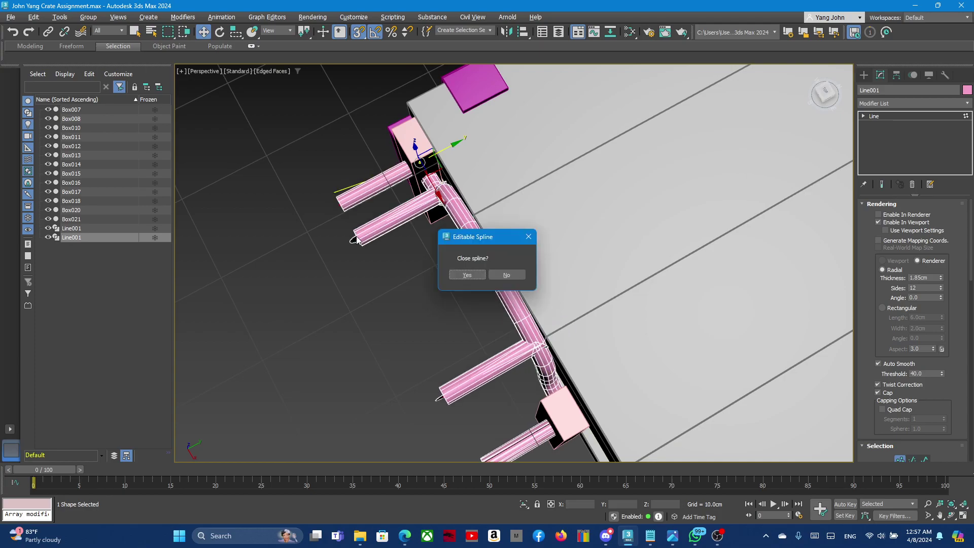
pyautogui.click(503, 275)
pyautogui.hotkey('shift', 'z')
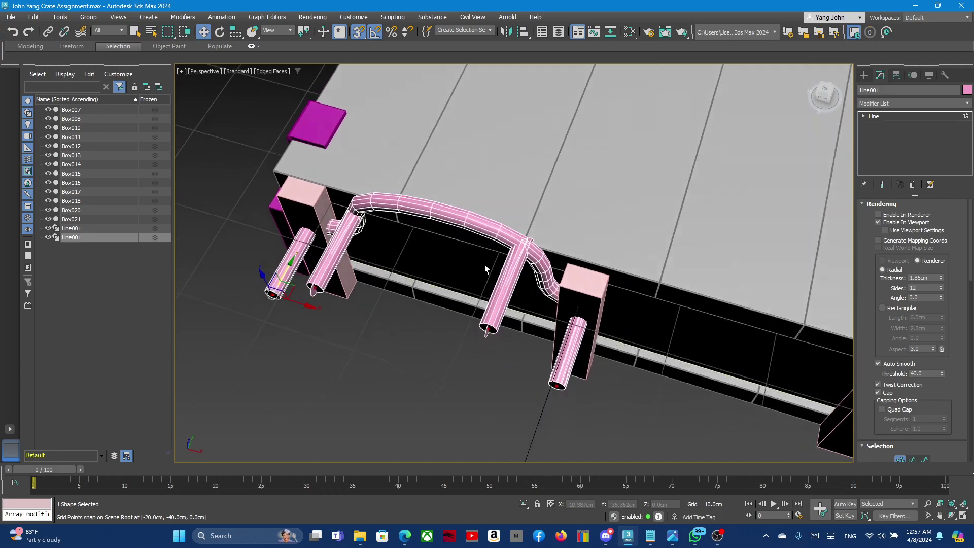
pyautogui.hotkey('ctrl', 'z')
pyautogui.hotkey('shift', 'z')
pyautogui.hotkey('shift', 'z')
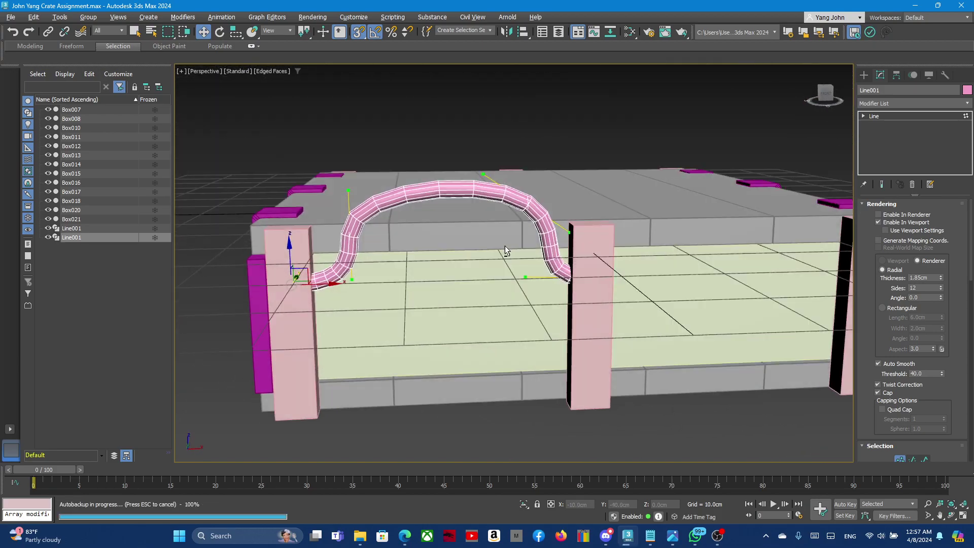
pyautogui.hotkey('shift', 'z')
pyautogui.hotkey('shift', 'z')
pyautogui.hotkey('shift', 'z')
pyautogui.hotkey('shift', 'z')
pyautogui.hotkey('shift', 'z')
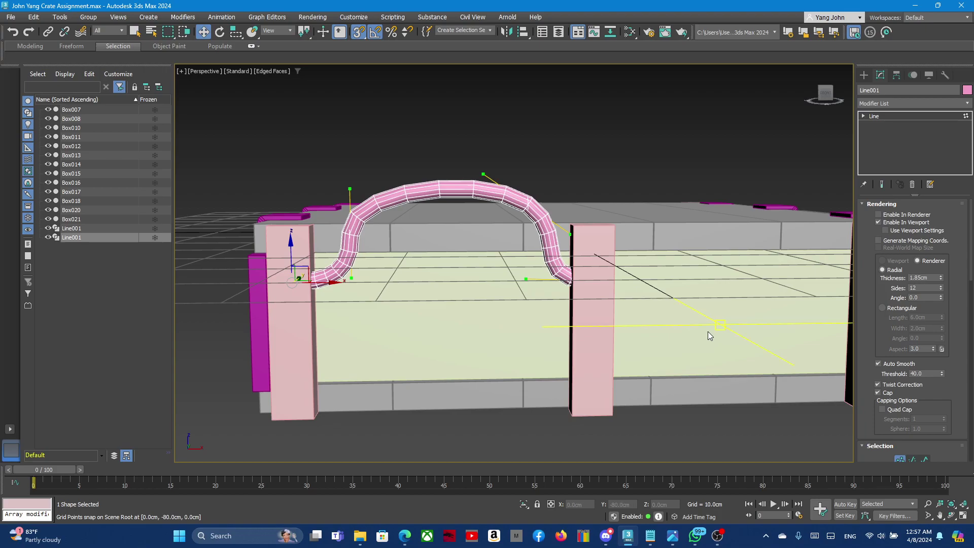
# Orbit and zoom to a level front view of the handle's arch.
pyautogui.moveTo(696, 310)
pyautogui.keyDown('alt'); pyautogui.mouseDown(button='middle')
pyautogui.moveTo(682, 293)
pyautogui.moveTo(689, 305)
pyautogui.moveTo(707, 293)
pyautogui.moveTo(595, 319)
pyautogui.moveTo(607, 326)
pyautogui.mouseUp(button='middle'); pyautogui.keyUp('alt')
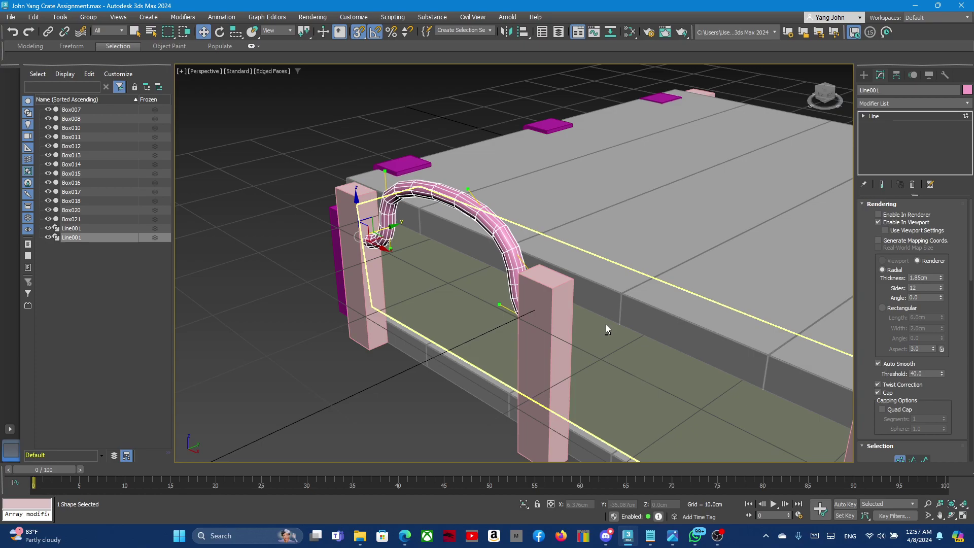
pyautogui.keyDown('alt'); pyautogui.moveTo(602, 327); pyautogui.dragTo(464, 189, button='middle'); pyautogui.keyUp('alt')
pyautogui.scroll(3, 325, 214)
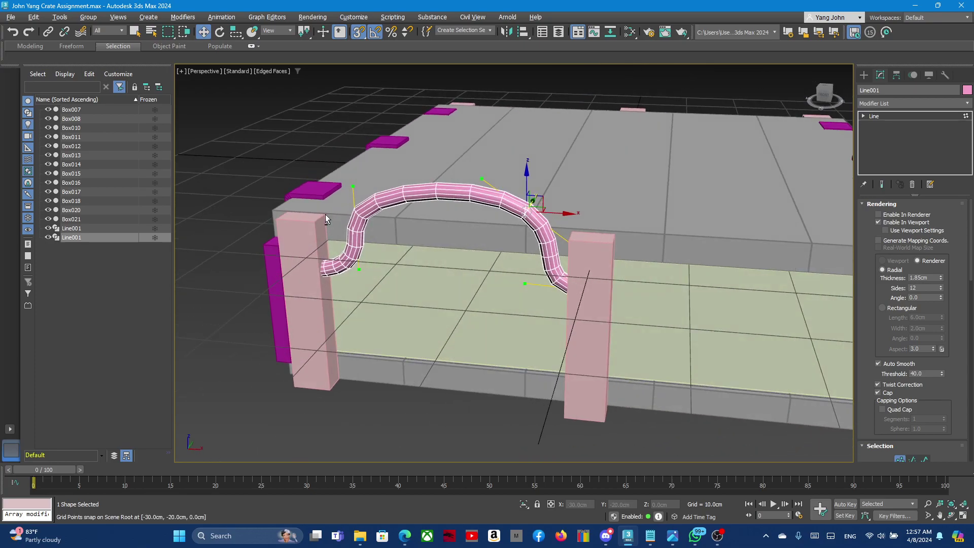
pyautogui.scroll(2, 302, 197)
pyautogui.moveTo(303, 196)
pyautogui.keyDown('alt'); pyautogui.mouseDown(button='middle')
pyautogui.moveTo(455, 202)
pyautogui.moveTo(438, 203)
pyautogui.moveTo(449, 278)
pyautogui.mouseUp(button='middle'); pyautogui.keyUp('alt')
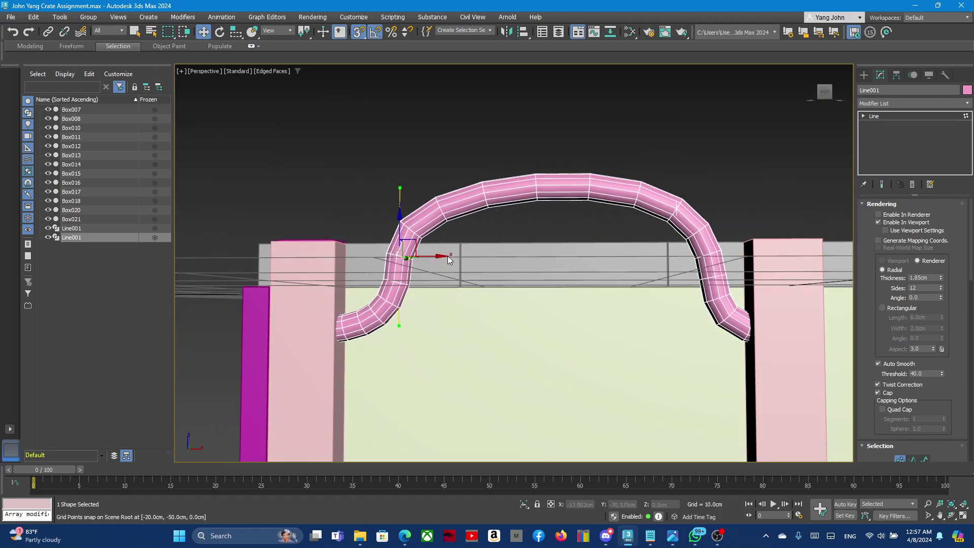
# Box-select the handle's left vertex, move it to reshape the left end, and orbit to review.
pyautogui.click(417, 272)
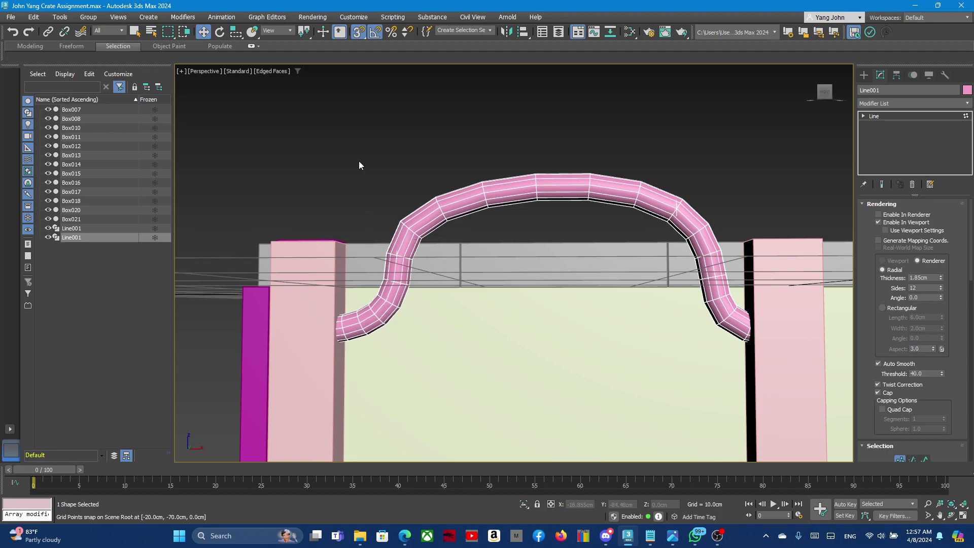
pyautogui.click(405, 257)
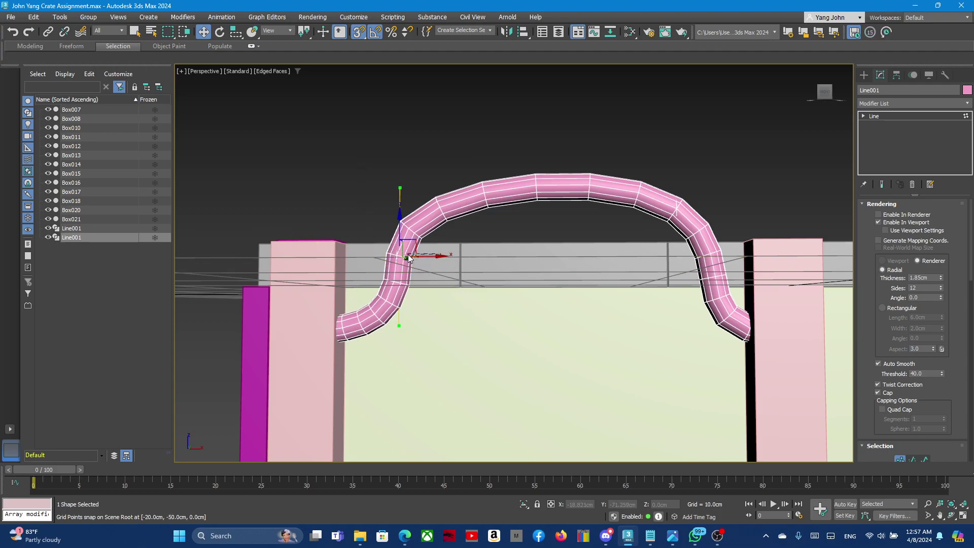
pyautogui.keyDown('alt'); pyautogui.moveTo(461, 304); pyautogui.dragTo(445, 316, button='middle'); pyautogui.keyUp('alt')
pyautogui.moveTo(364, 174); pyautogui.dragTo(460, 339)
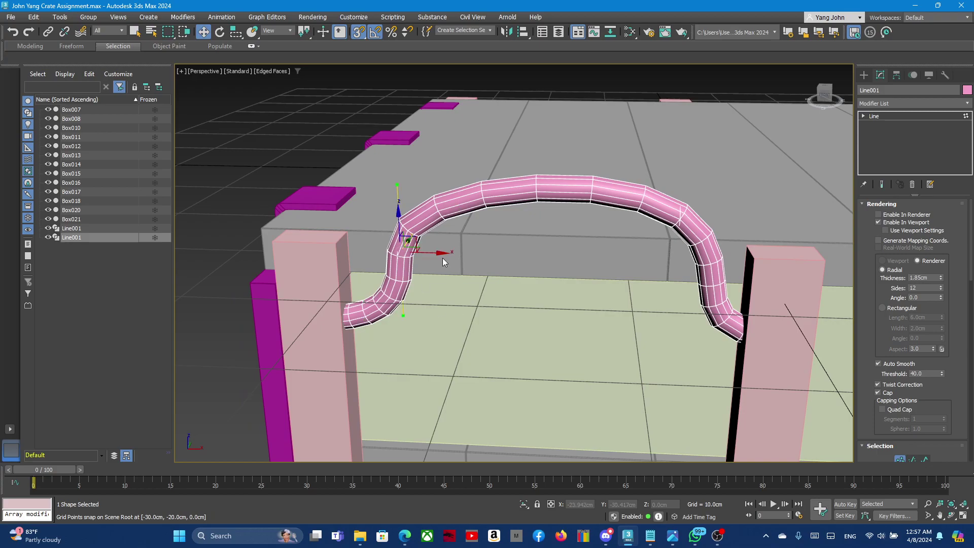
pyautogui.moveTo(406, 245); pyautogui.dragTo(394, 249)
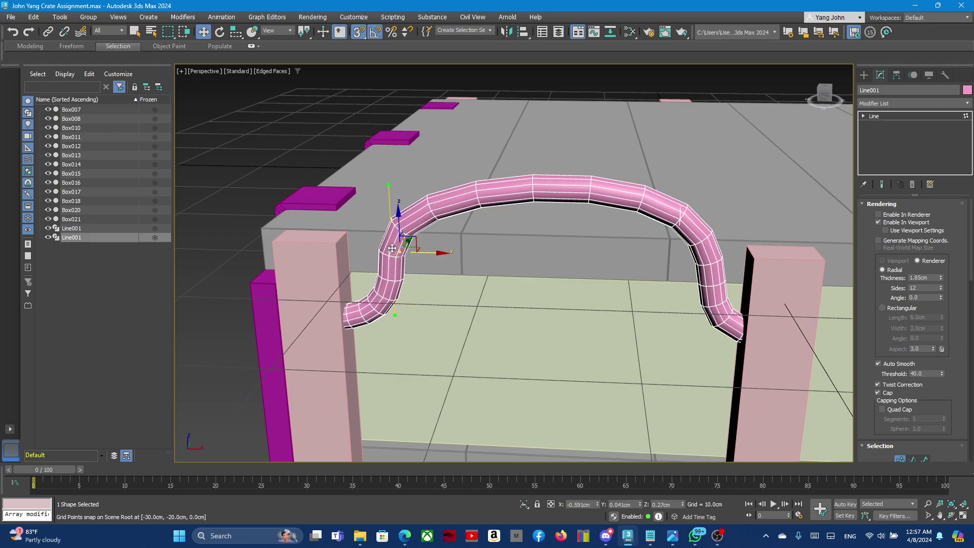
pyautogui.moveTo(476, 295)
pyautogui.keyDown('alt'); pyautogui.mouseDown(button='middle')
pyautogui.moveTo(482, 276)
pyautogui.moveTo(437, 270)
pyautogui.mouseUp(button='middle'); pyautogui.keyUp('alt')
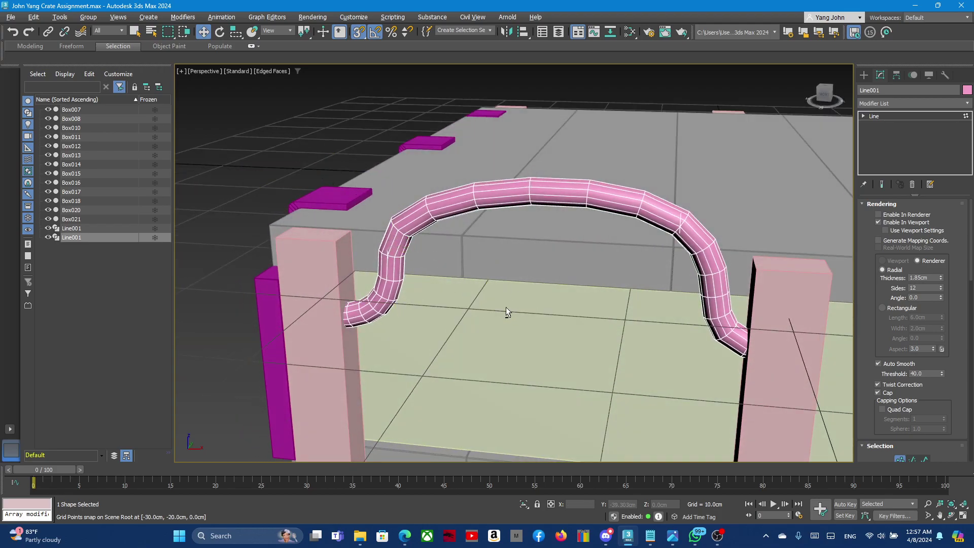
pyautogui.moveTo(507, 307)
pyautogui.keyDown('alt'); pyautogui.mouseDown(button='middle')
pyautogui.moveTo(584, 305)
pyautogui.moveTo(549, 306)
pyautogui.mouseUp(button='middle'); pyautogui.keyUp('alt')
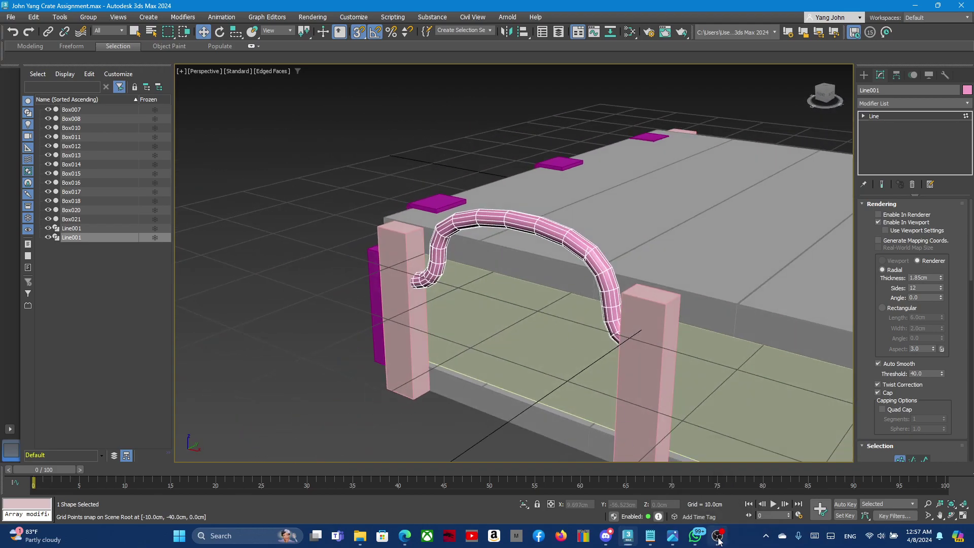